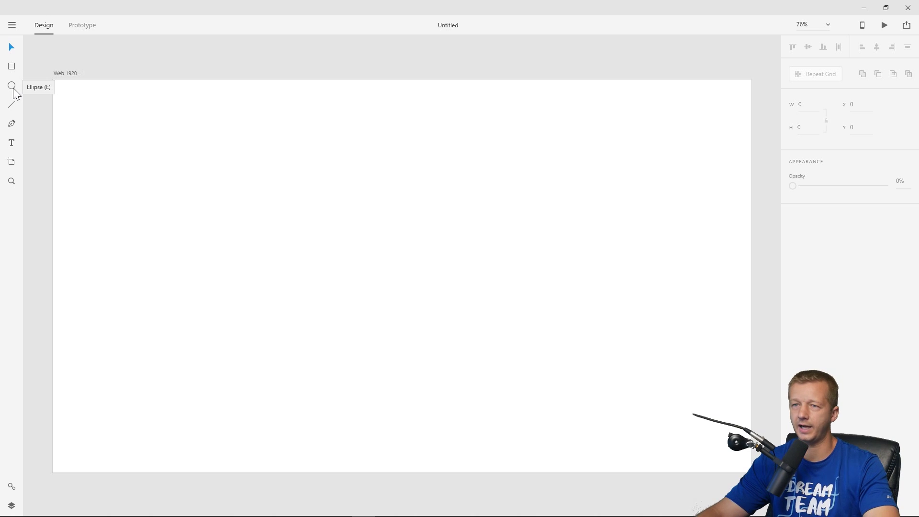
pyautogui.click(12, 66)
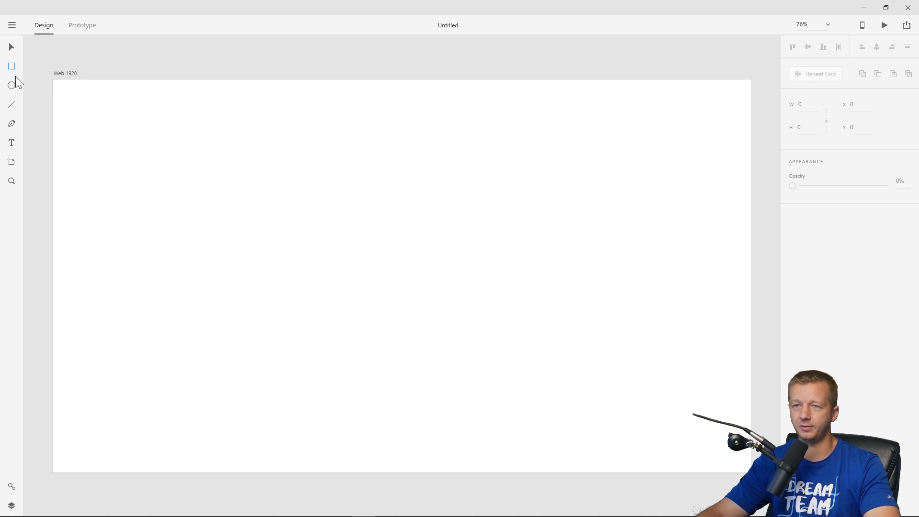
pyautogui.click(13, 86)
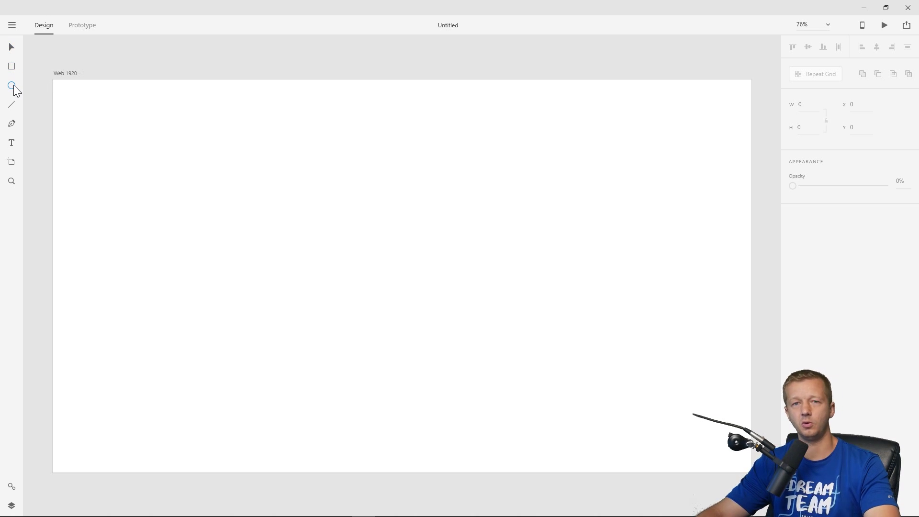
pyautogui.click(13, 69)
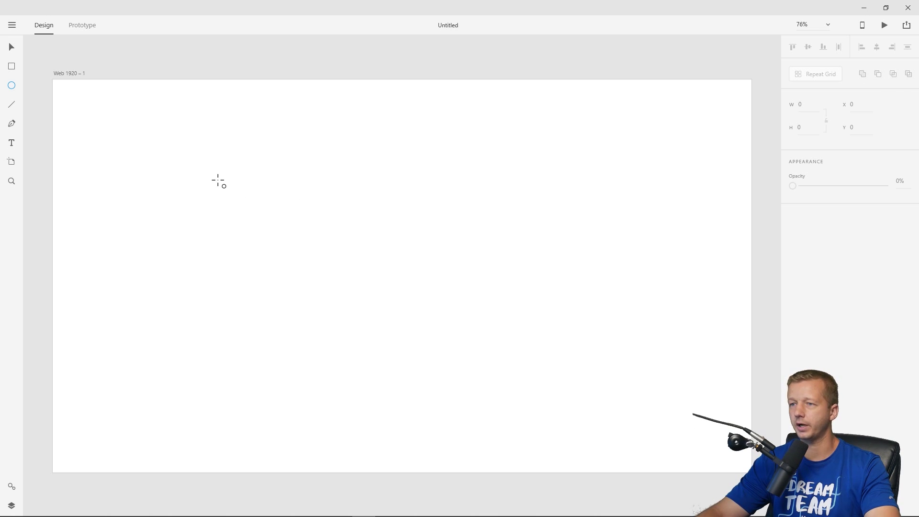
pyautogui.moveTo(217, 180); pyautogui.dragTo(378, 294)
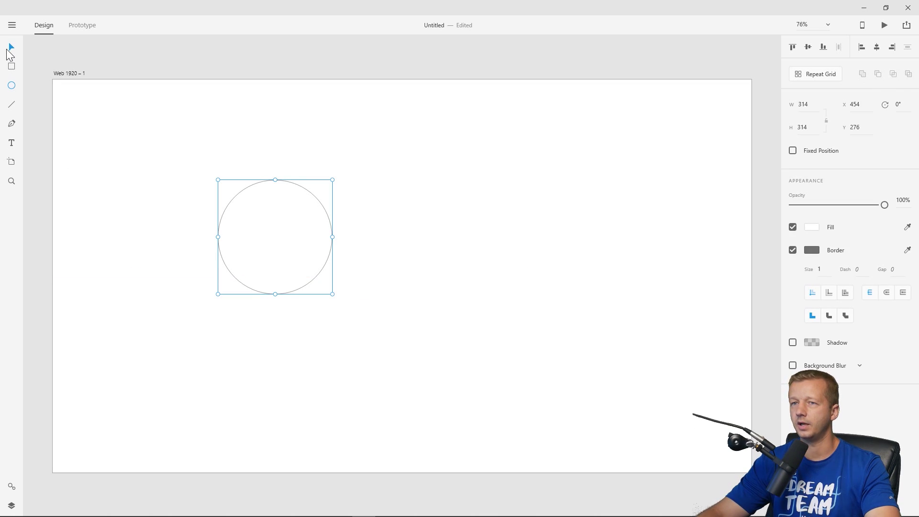
pyautogui.moveTo(314, 194); pyautogui.dragTo(329, 179)
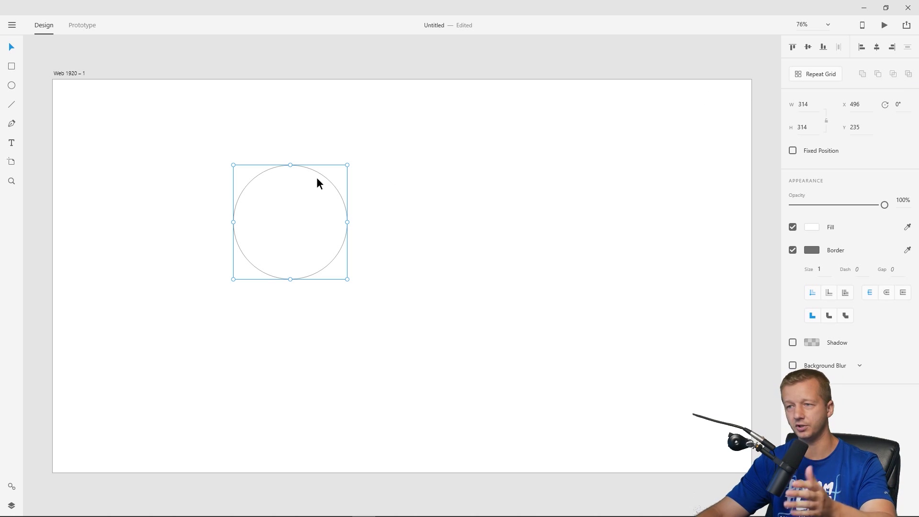
pyautogui.moveTo(307, 170); pyautogui.dragTo(300, 163)
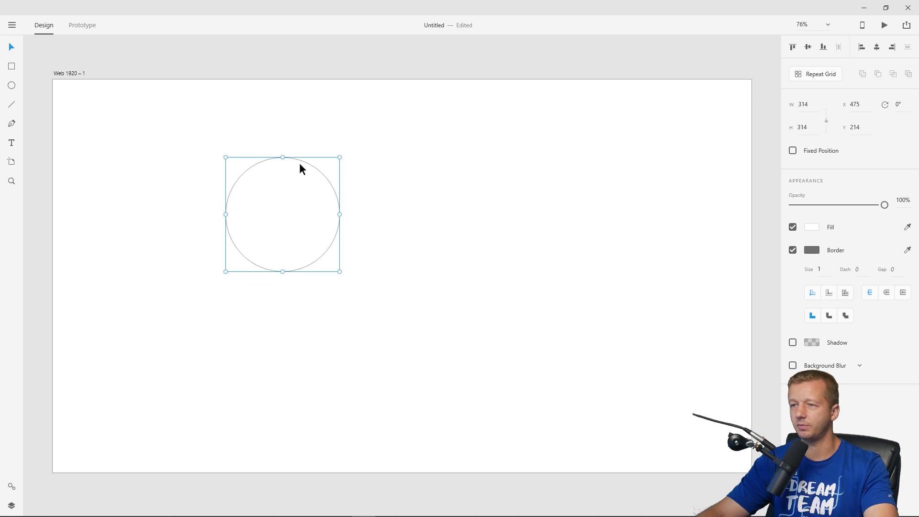
pyautogui.press('Delete')
# Draw a circle about 456 px in diameter, left of the artboard's centre.
pyautogui.click(14, 86)
pyautogui.moveTo(250, 189)
pyautogui.mouseDown()
pyautogui.moveTo(381, 321)
pyautogui.moveTo(212, 230)
pyautogui.moveTo(296, 251)
pyautogui.moveTo(420, 324)
pyautogui.moveTo(287, 244)
pyautogui.moveTo(283, 217)
pyautogui.moveTo(252, 190)
pyautogui.moveTo(357, 252)
pyautogui.moveTo(369, 285)
pyautogui.moveTo(349, 266)
pyautogui.moveTo(371, 285)
pyautogui.moveTo(370, 302)
pyautogui.mouseUp()
pyautogui.click(14, 49)
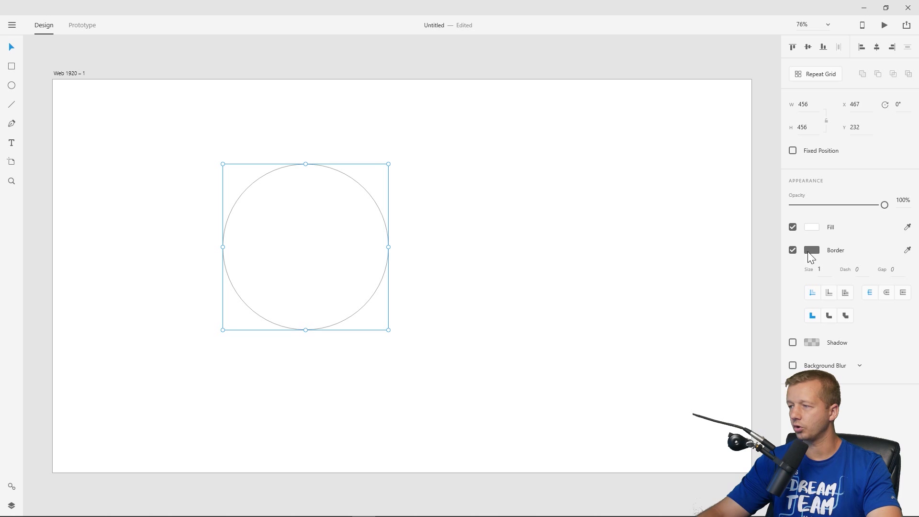
pyautogui.click(864, 269)
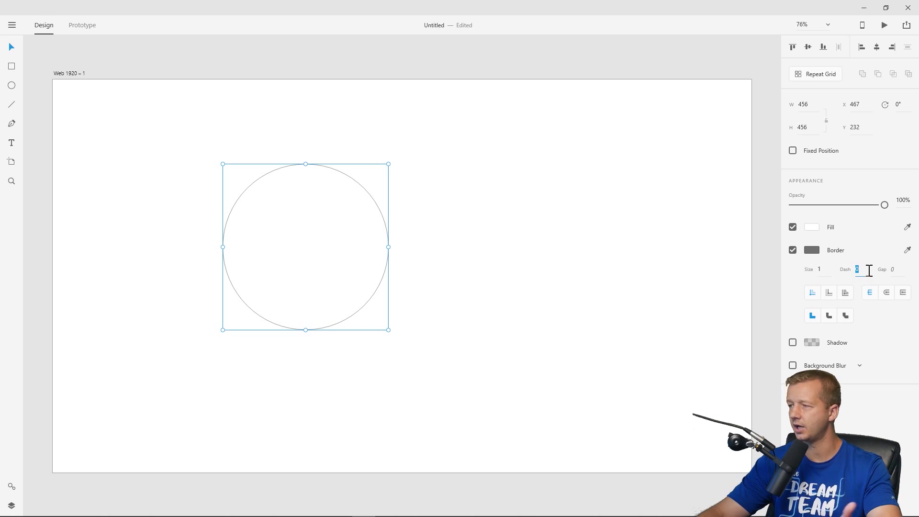
pyautogui.click(868, 270)
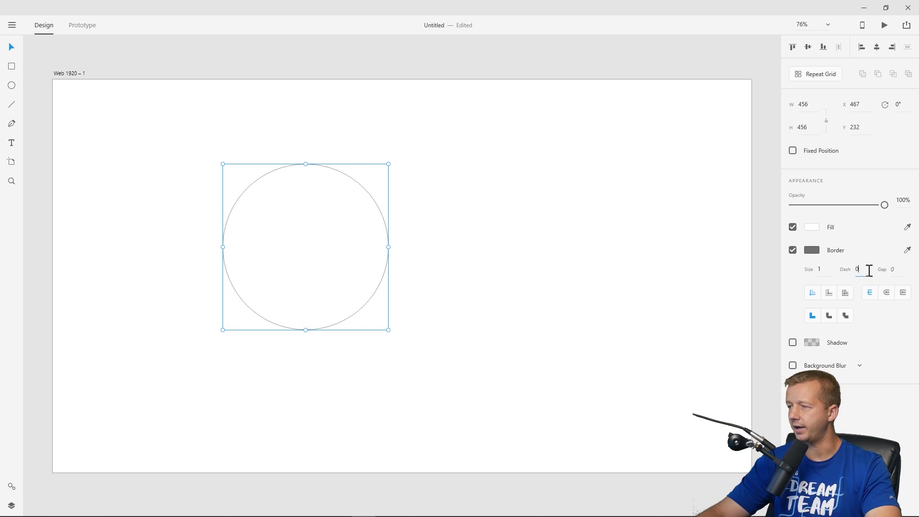
pyautogui.click(893, 269)
pyautogui.click(860, 269)
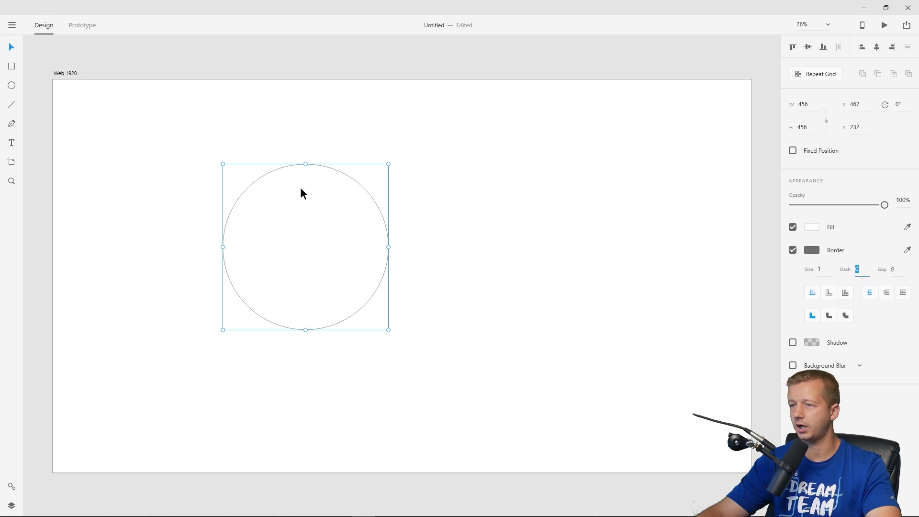
# Remove the circle's border and change its fill to a linear gradient.
pyautogui.click(791, 250)
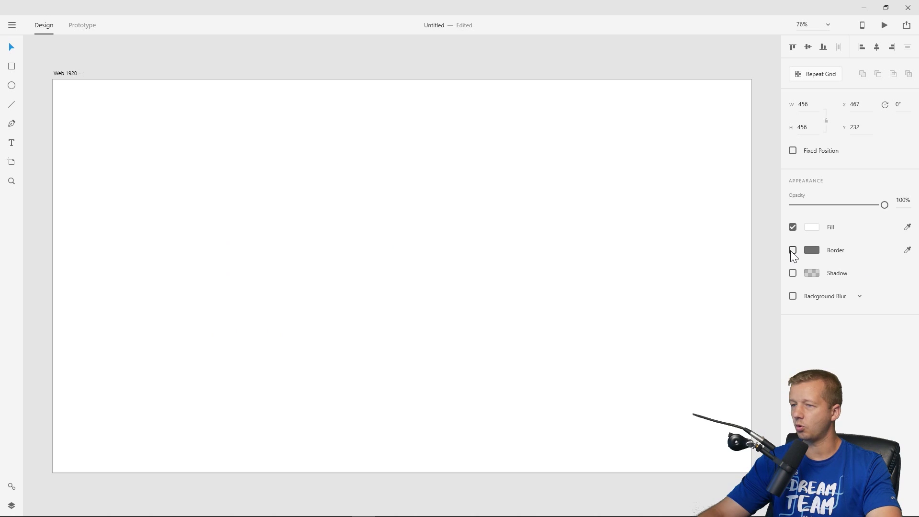
pyautogui.click(810, 227)
pyautogui.click(689, 158)
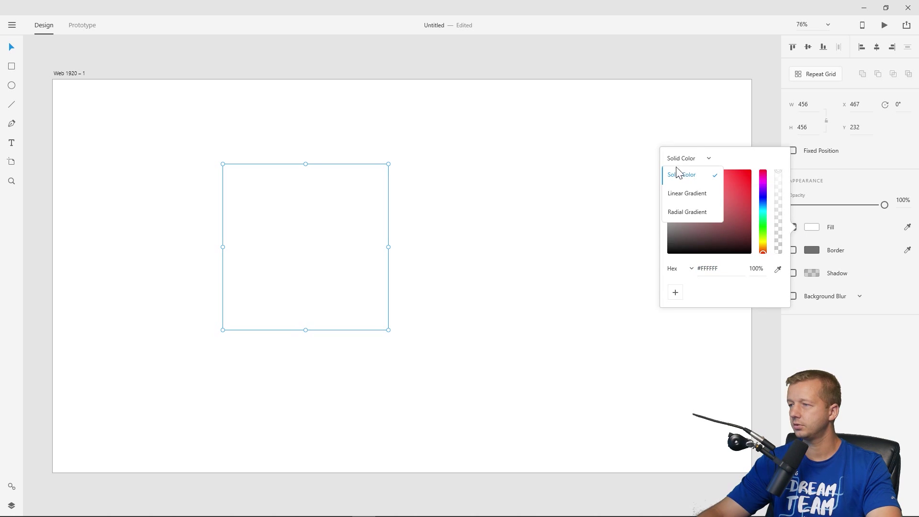
pyautogui.click(681, 191)
pyautogui.click(272, 151)
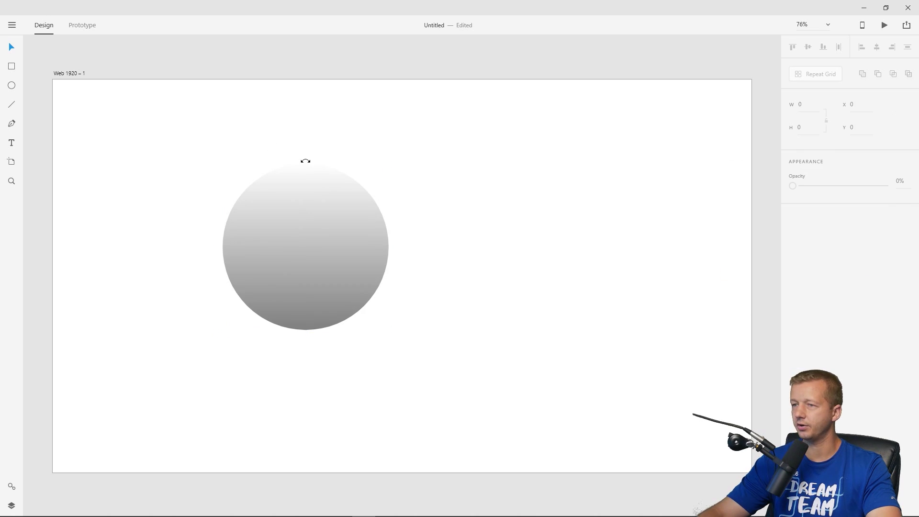
# Move the circle to about X 533, Y 237 and angle its gradient diagonally from upper right to lower left.
pyautogui.click(306, 169)
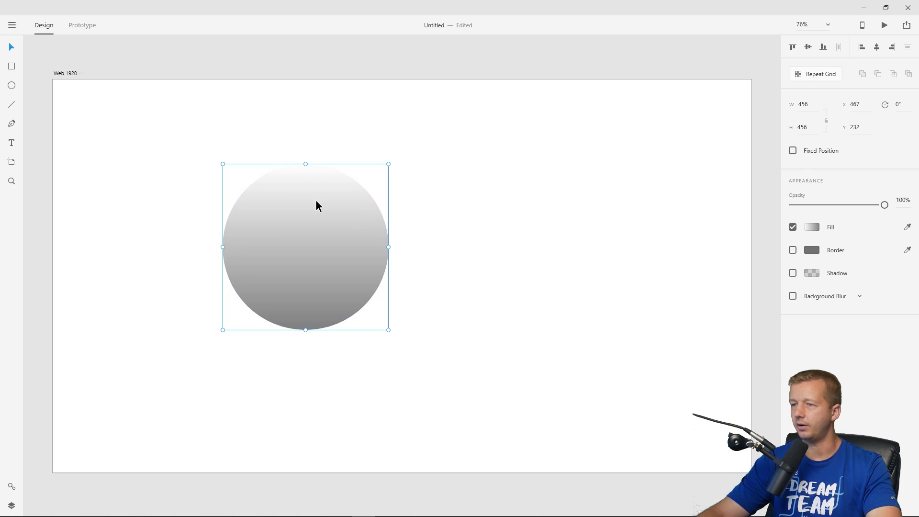
pyautogui.moveTo(276, 225); pyautogui.dragTo(299, 228)
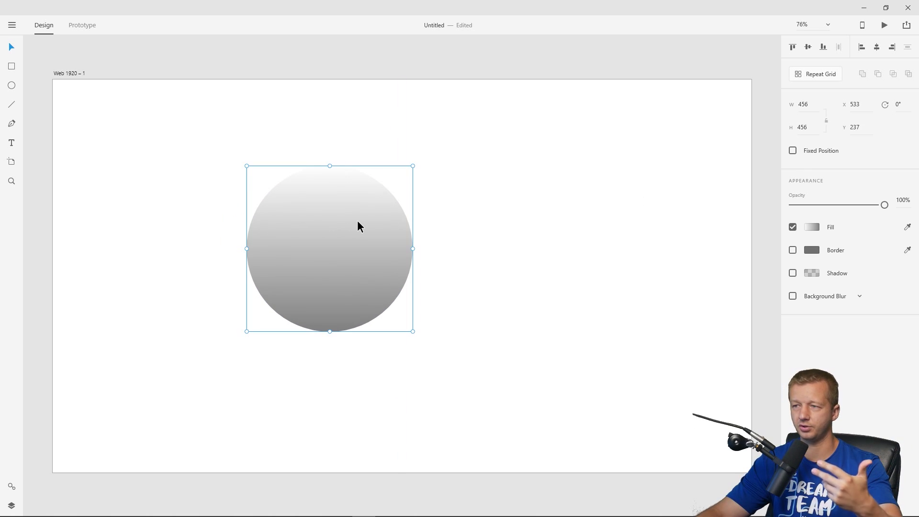
pyautogui.click(812, 226)
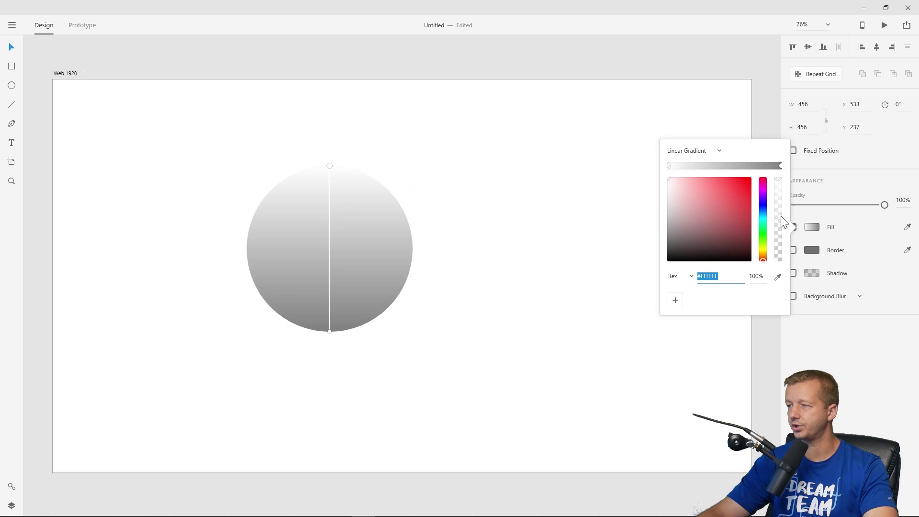
pyautogui.click(707, 152)
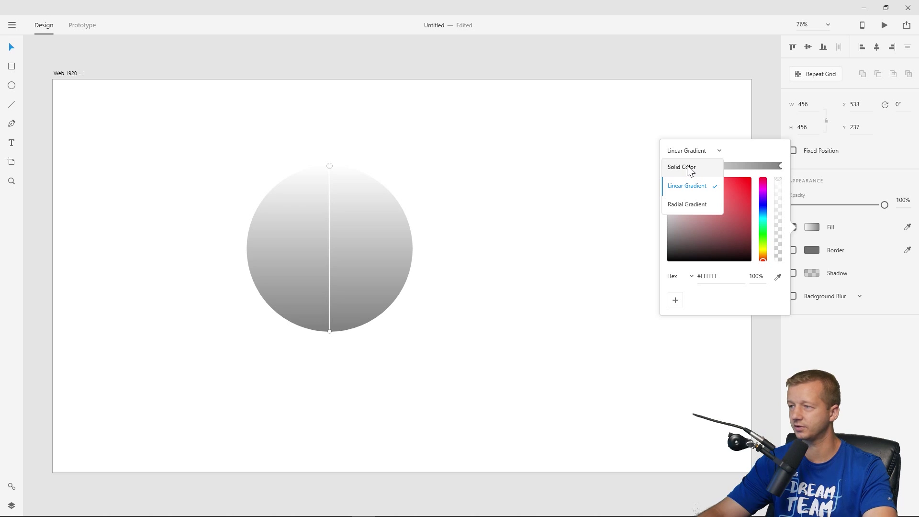
pyautogui.click(688, 184)
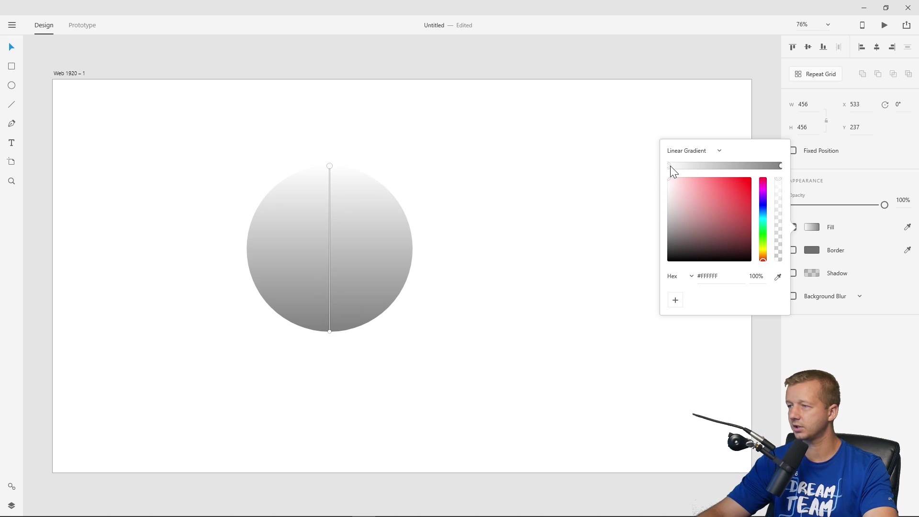
pyautogui.moveTo(330, 165); pyautogui.dragTo(371, 182)
pyautogui.moveTo(330, 331); pyautogui.dragTo(277, 307)
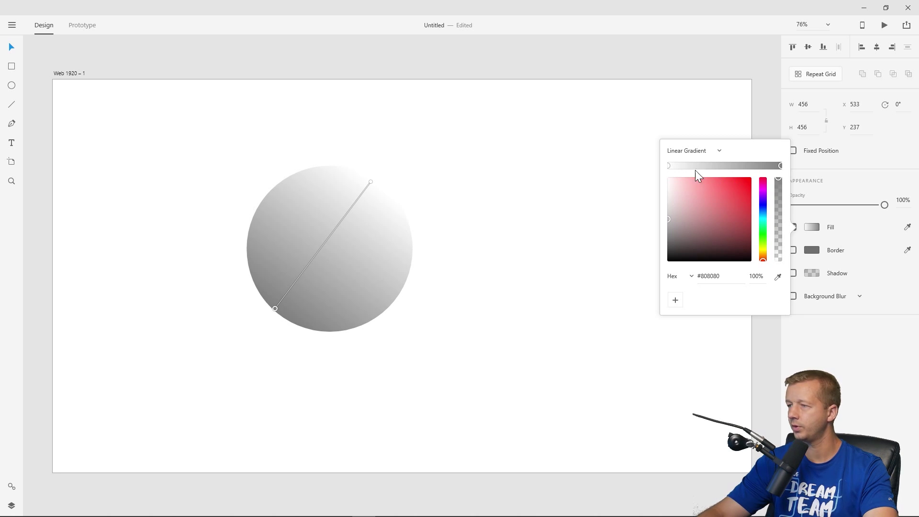
# Color the gradient's lower-left stop blue #0038EF and its upper-right stop purple #9100FF.
pyautogui.click(762, 210)
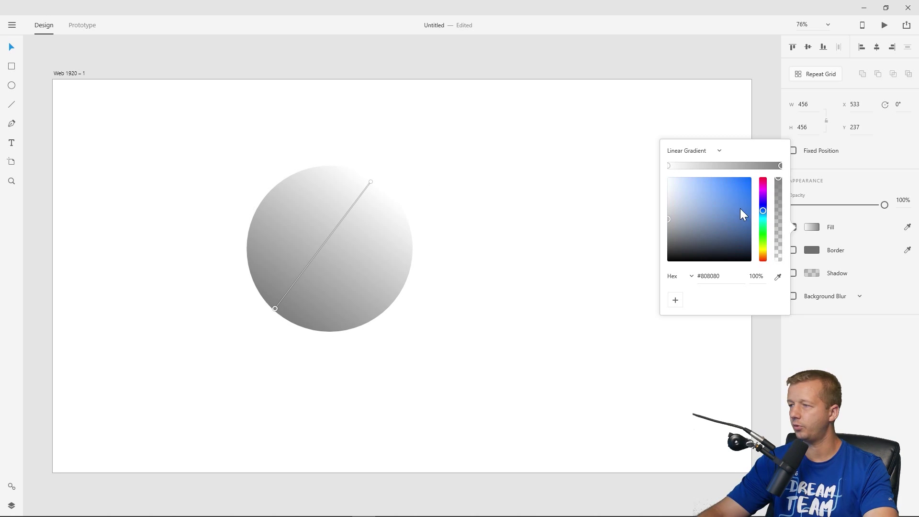
pyautogui.moveTo(740, 209)
pyautogui.mouseDown()
pyautogui.moveTo(757, 211)
pyautogui.moveTo(768, 182)
pyautogui.moveTo(762, 209)
pyautogui.mouseUp()
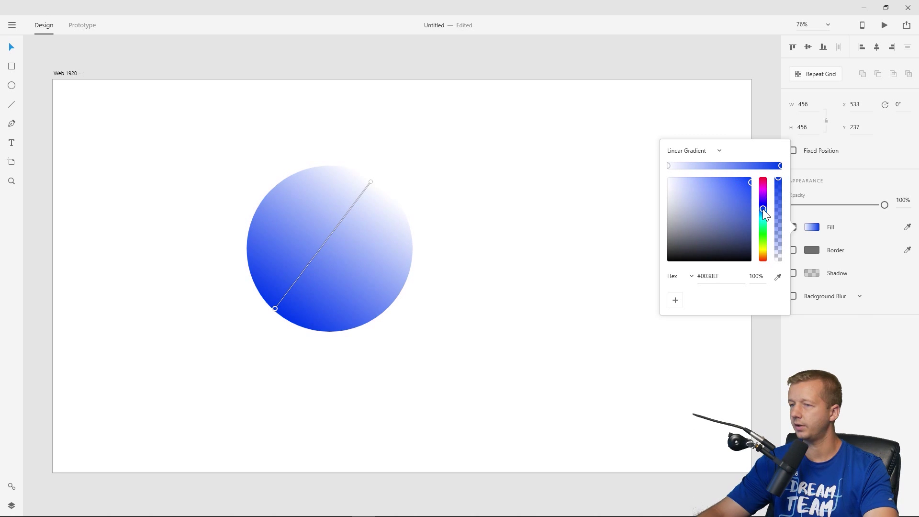
pyautogui.click(371, 182)
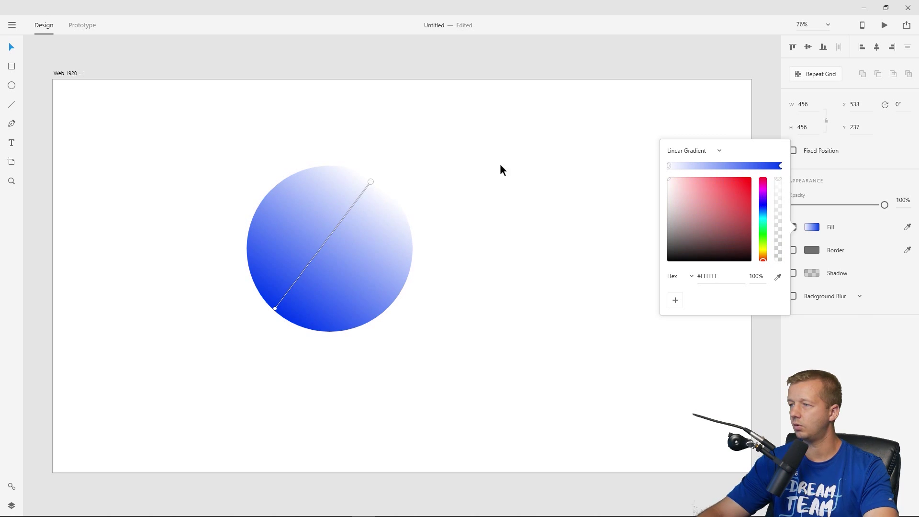
pyautogui.click(763, 197)
pyautogui.moveTo(735, 188); pyautogui.dragTo(753, 176)
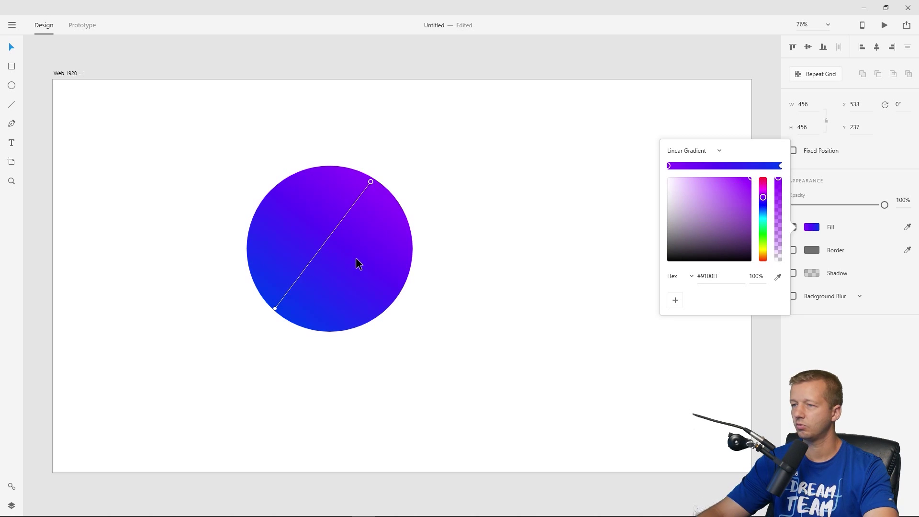
pyautogui.click(383, 223)
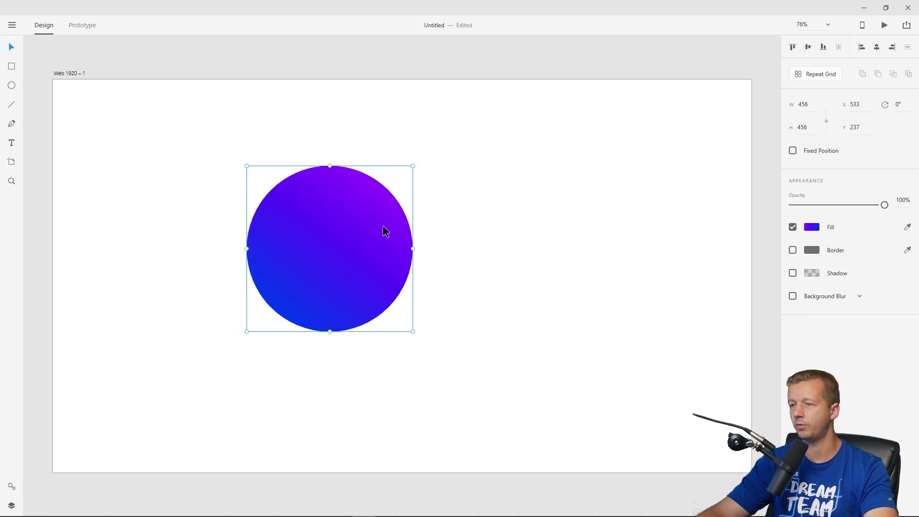
pyautogui.click(461, 174)
# Duplicate the gradient circle in place and shrink the copy about its centre to about 272 px.
pyautogui.click(340, 253)
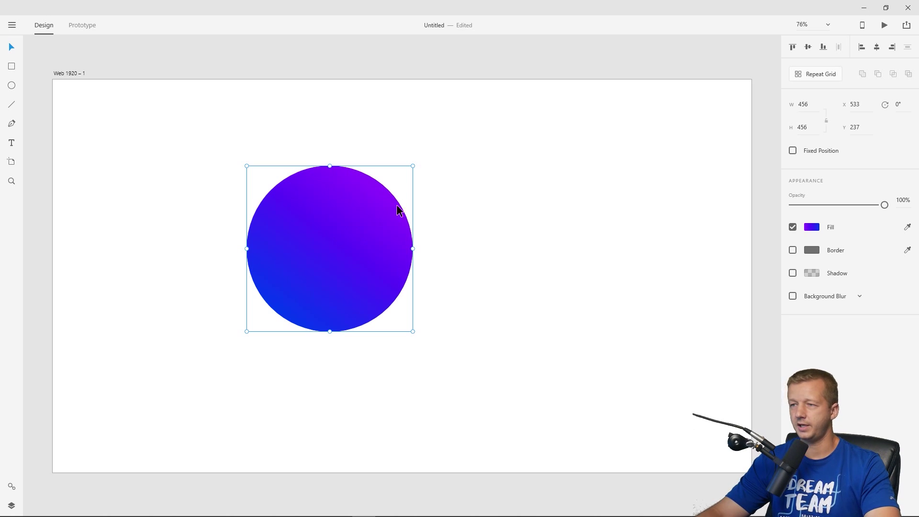
pyautogui.click(12, 505)
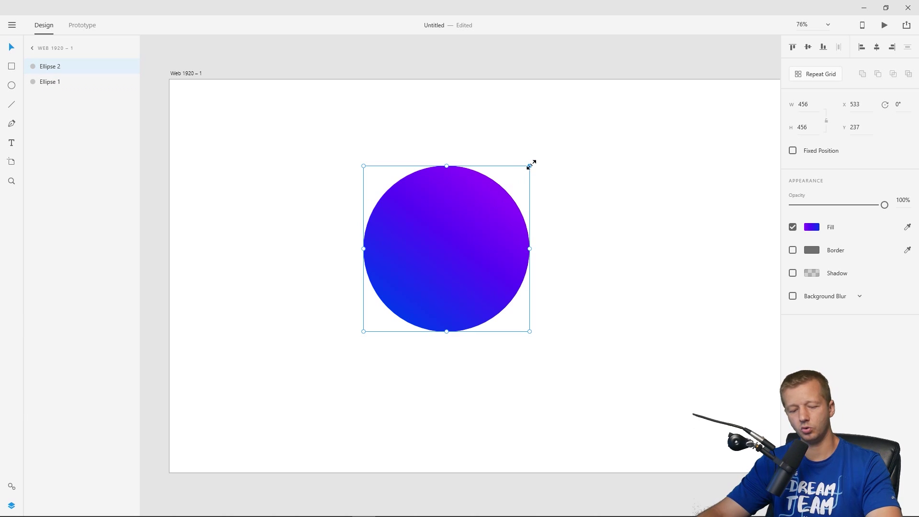
pyautogui.moveTo(530, 165); pyautogui.dragTo(495, 194)
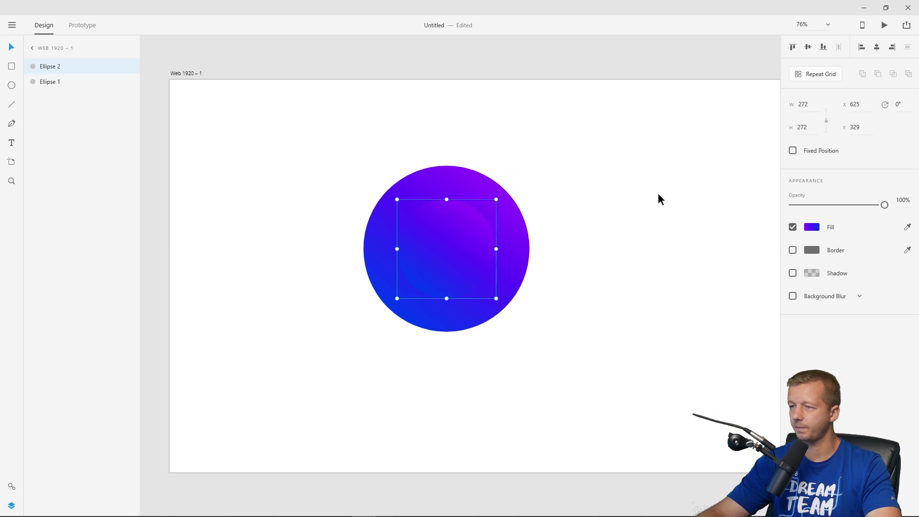
# Change the inner circle's fill to solid white #FFFFFF.
pyautogui.click(812, 227)
pyautogui.moveTo(722, 210); pyautogui.dragTo(613, 176)
pyautogui.click(689, 151)
pyautogui.click(687, 165)
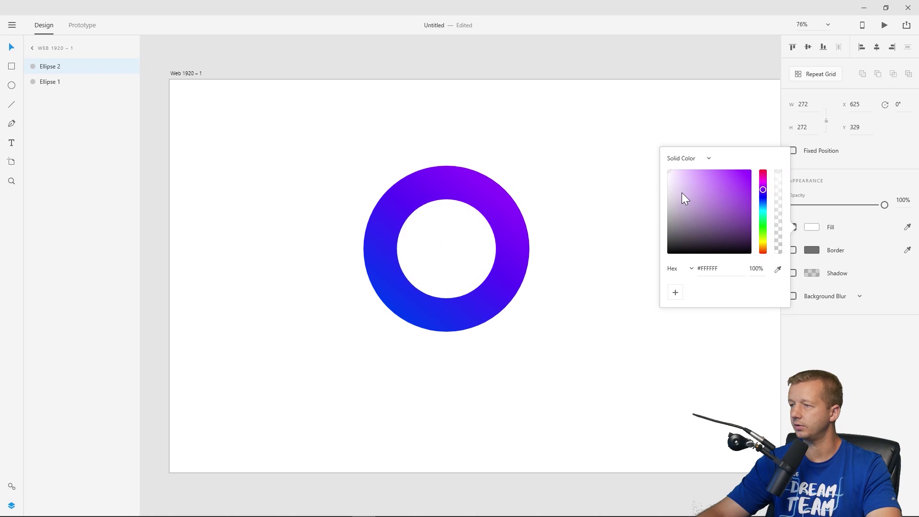
pyautogui.click(599, 225)
pyautogui.click(455, 240)
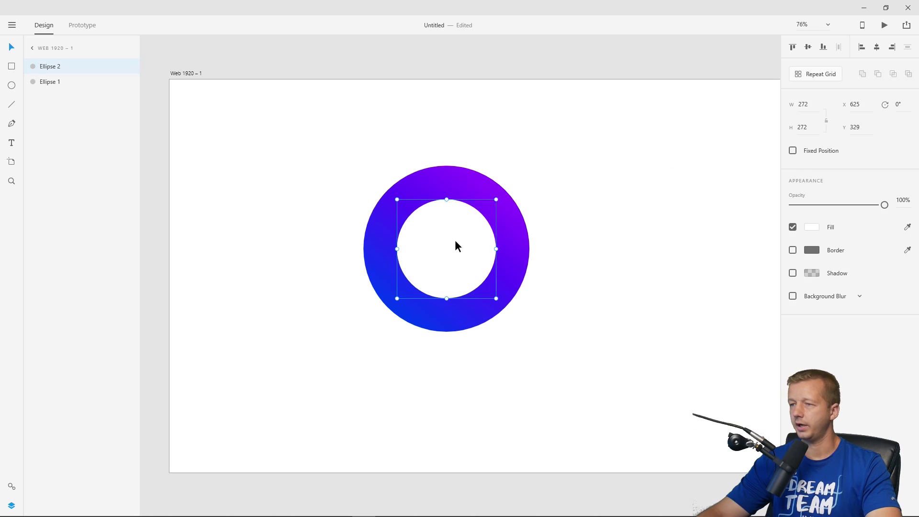
pyautogui.click(570, 173)
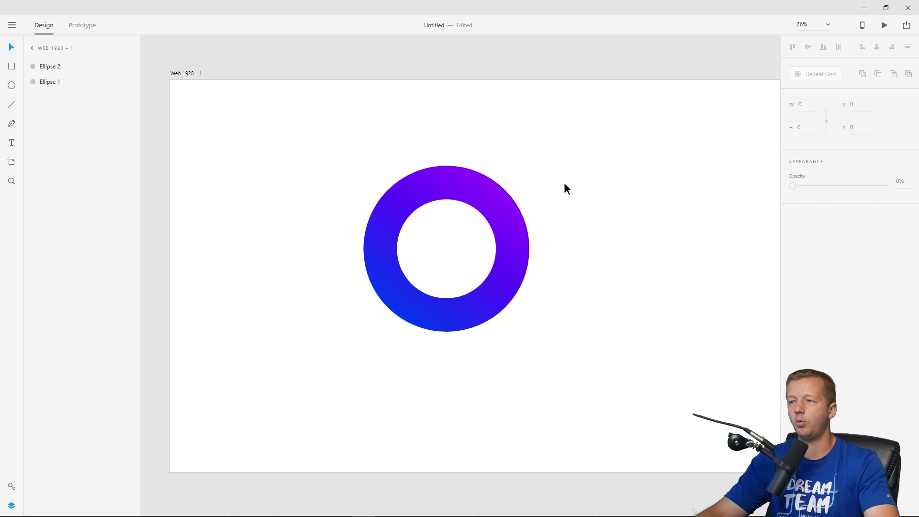
pyautogui.click(448, 254)
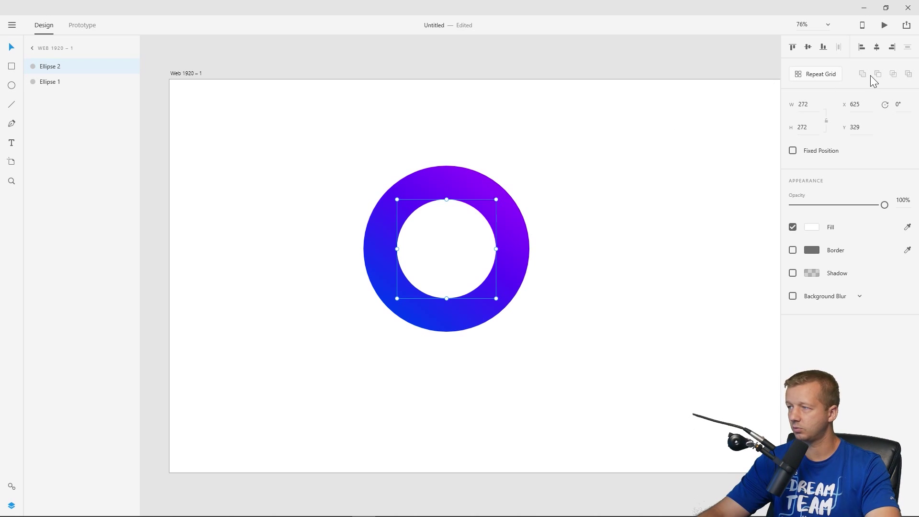
pyautogui.click(496, 162)
pyautogui.click(486, 223)
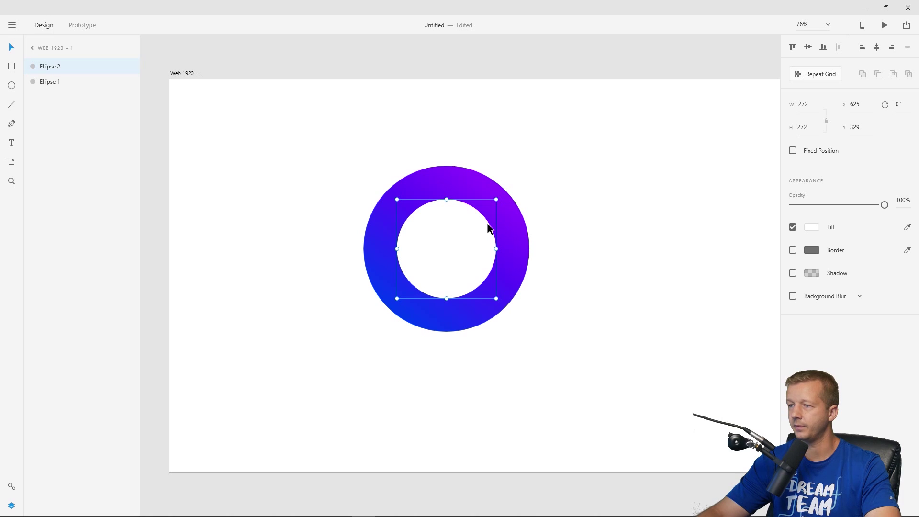
pyautogui.click(562, 225)
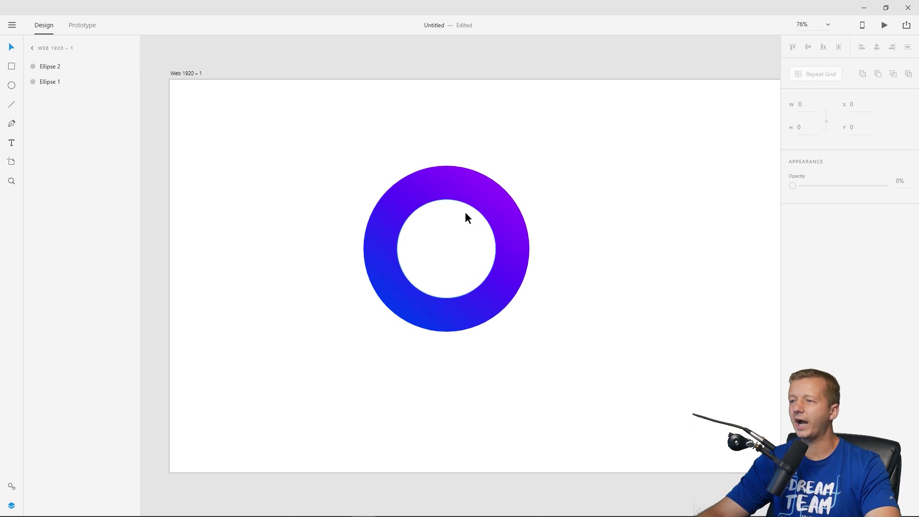
# Duplicate the large gradient circle in place.
pyautogui.click(458, 190)
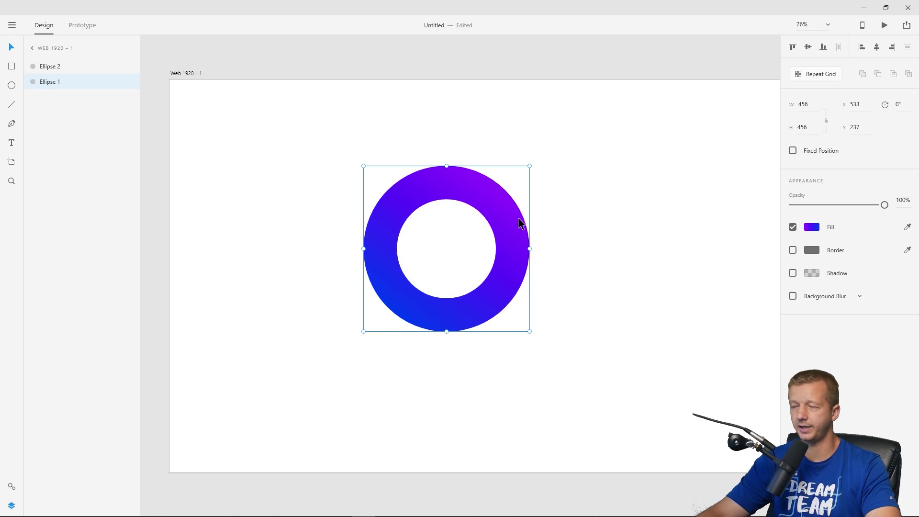
pyautogui.hotkey('ctrl', 'd')
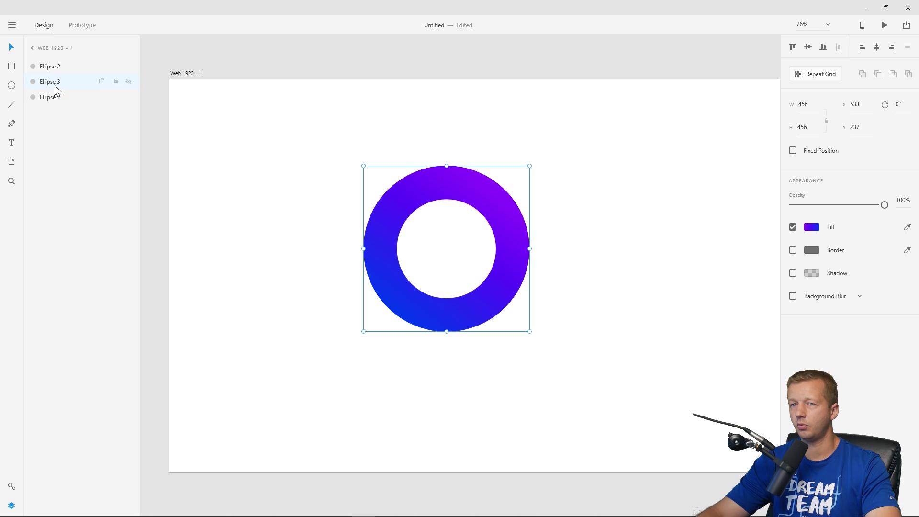
# Move the duplicated large gradient circle to the back of the layer stack and hide it.
pyautogui.moveTo(54, 85); pyautogui.dragTo(55, 100)
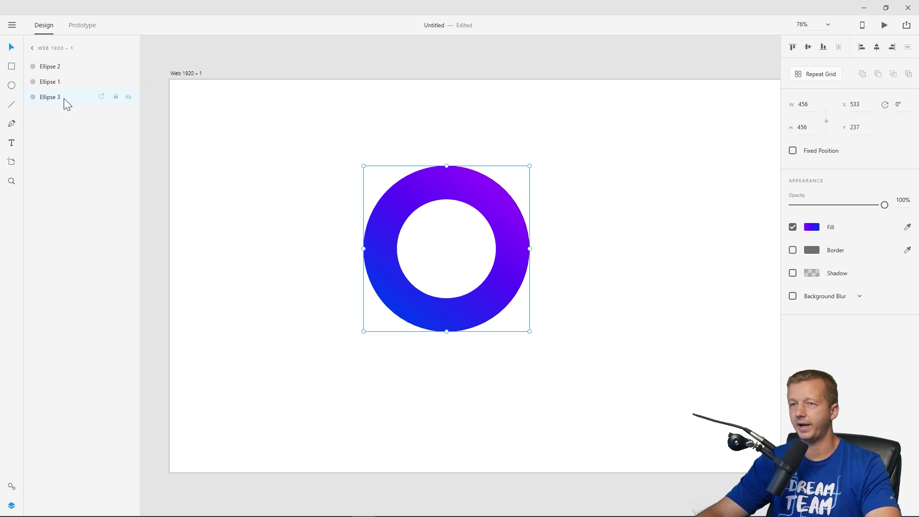
pyautogui.click(127, 97)
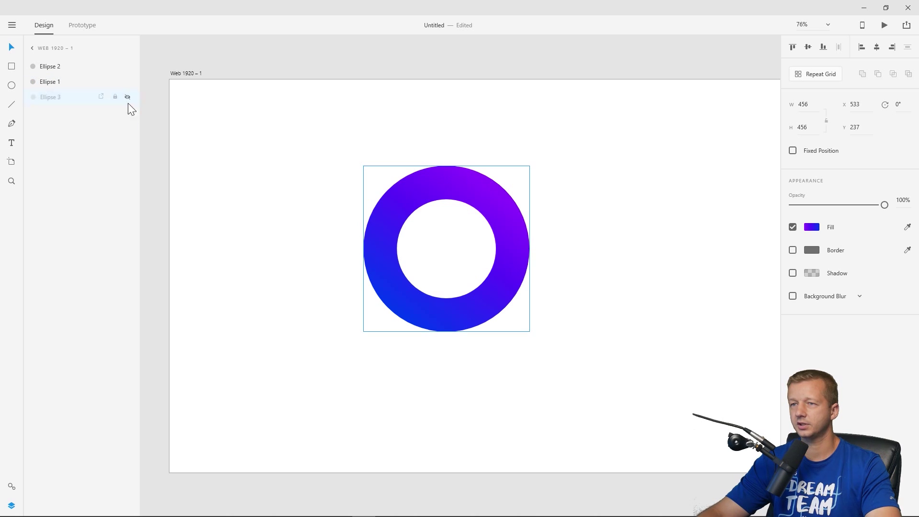
# Unite the white inner circle with the visible large gradient circle using the Add Boolean operation.
pyautogui.click(482, 237)
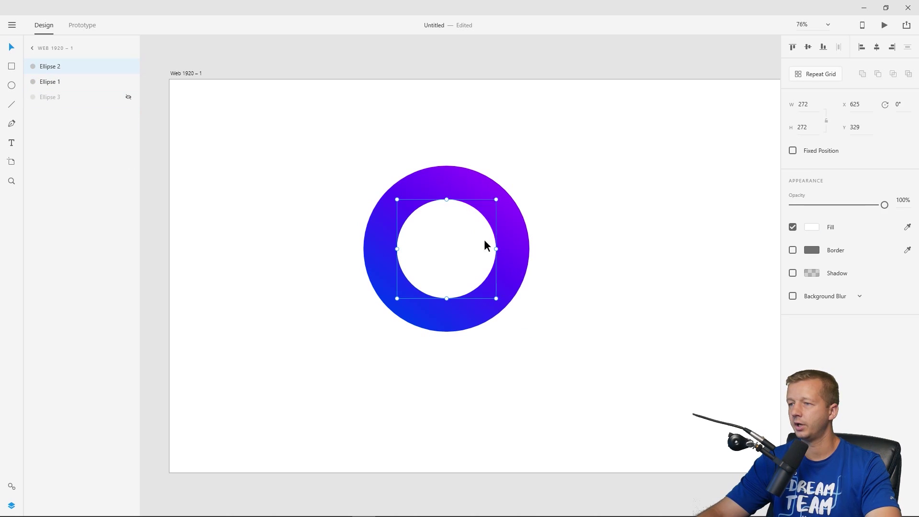
pyautogui.keyDown('shift'); pyautogui.click(476, 188); pyautogui.keyUp('shift')
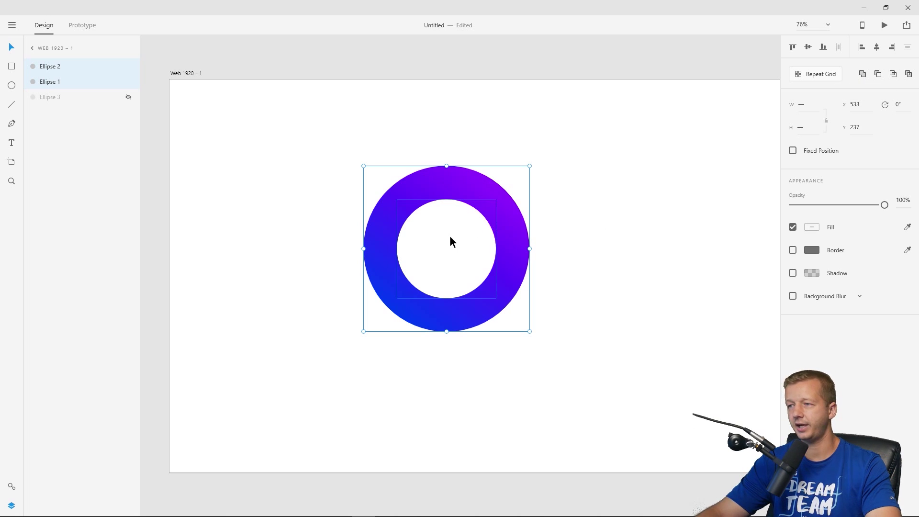
pyautogui.click(862, 75)
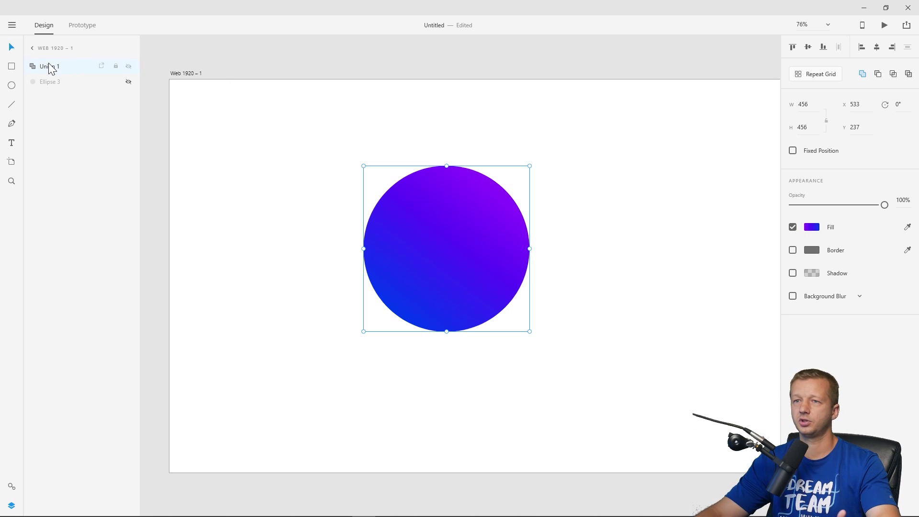
# Within the united shape, move the small circle up and right to about X 812, Y 149 so it protrudes beyond the large one.
pyautogui.click(33, 67)
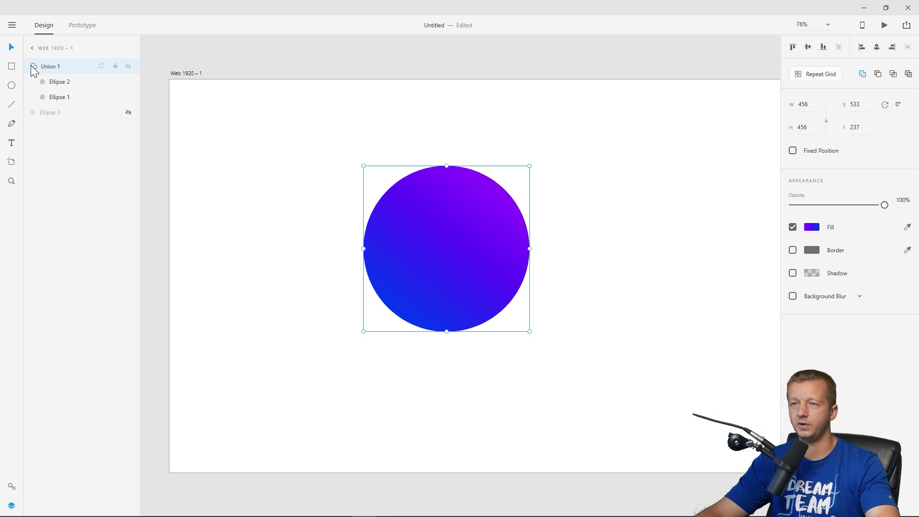
pyautogui.click(63, 93)
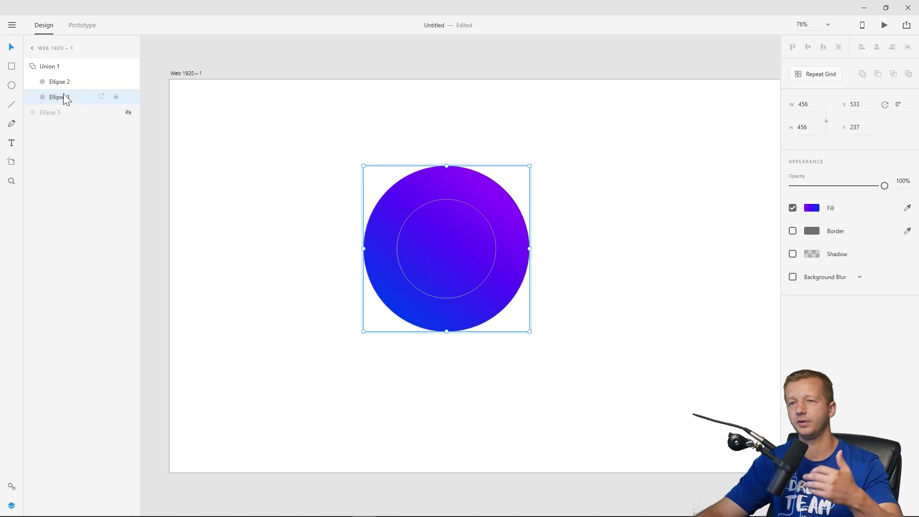
pyautogui.click(62, 85)
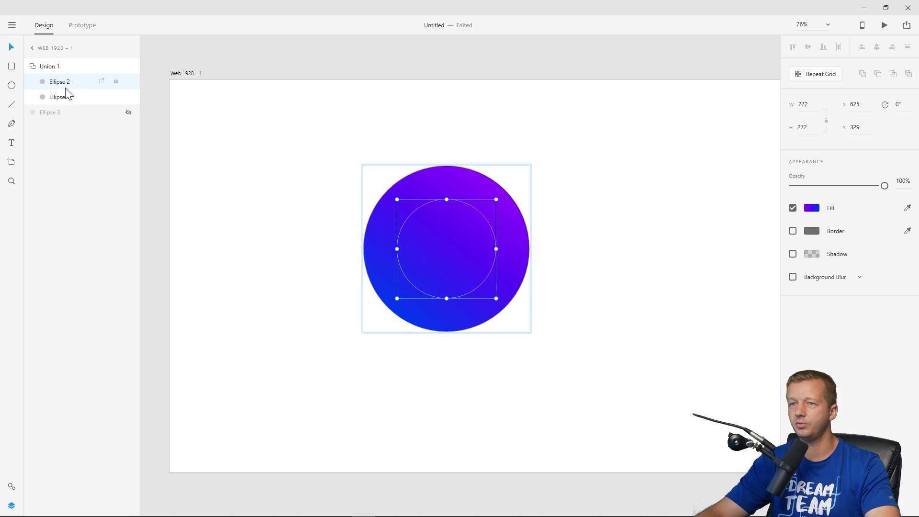
pyautogui.moveTo(469, 218); pyautogui.dragTo(537, 150)
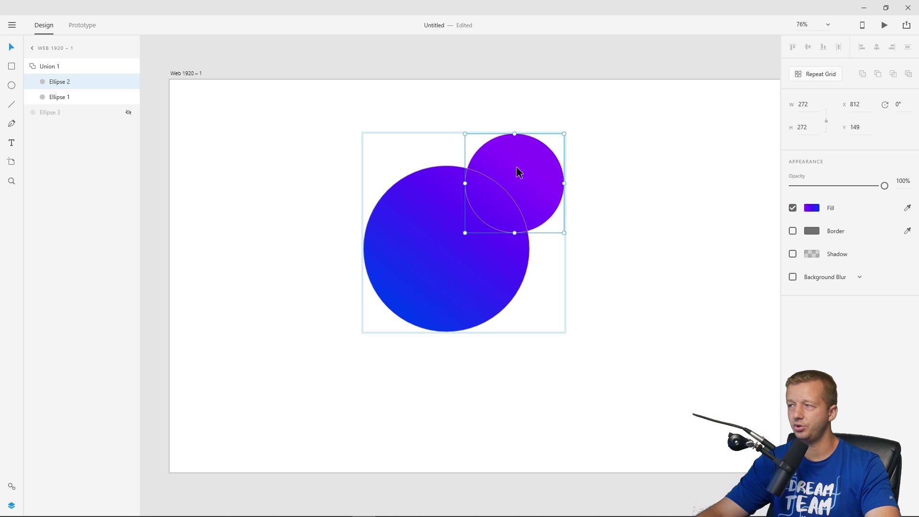
pyautogui.click(660, 218)
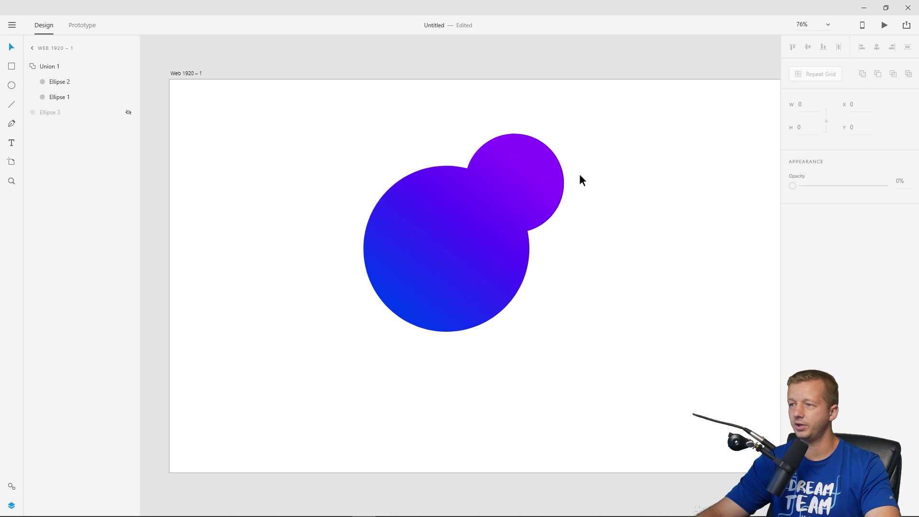
pyautogui.click(500, 199)
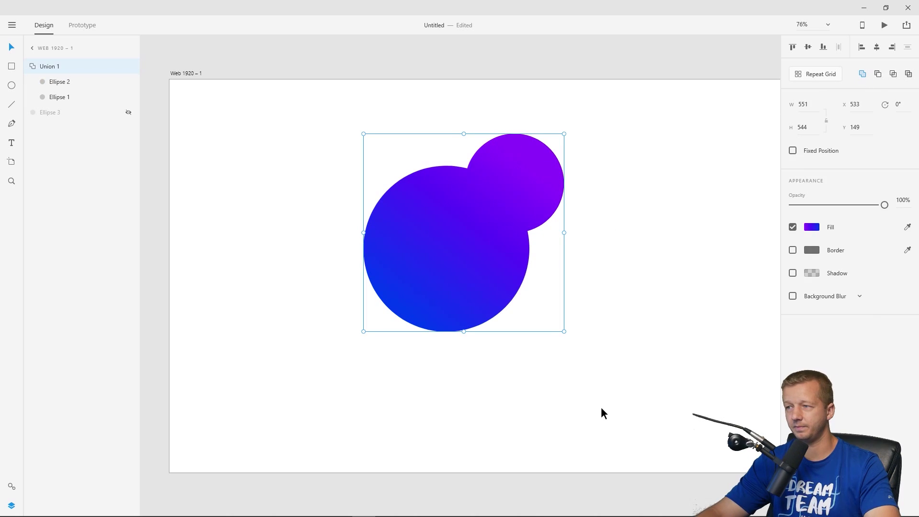
pyautogui.click(581, 285)
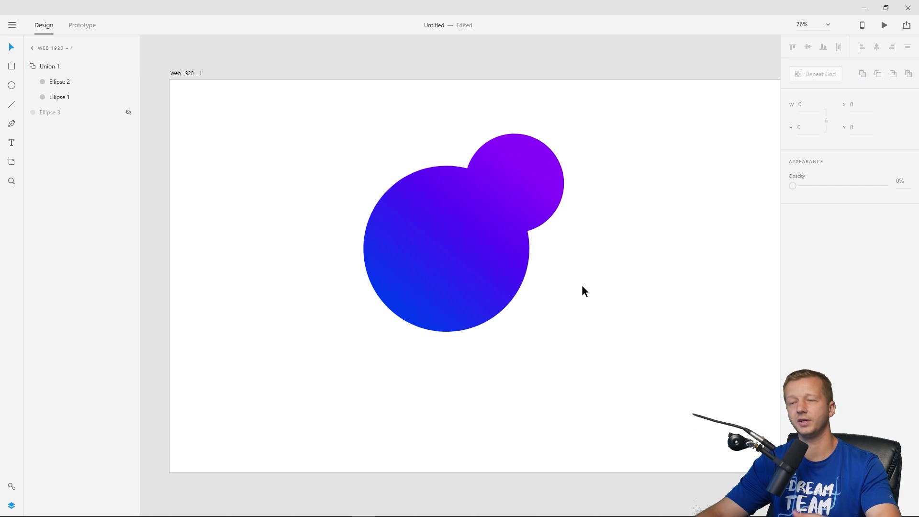
pyautogui.click(530, 172)
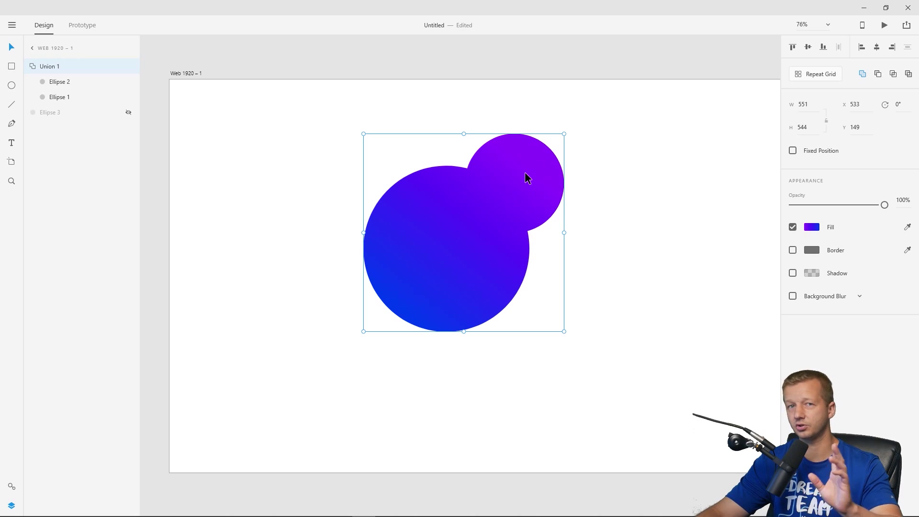
# Undo the small circle's move and ungroup the united shape into its two separate circles.
pyautogui.hotkey('ctrl', 'z')
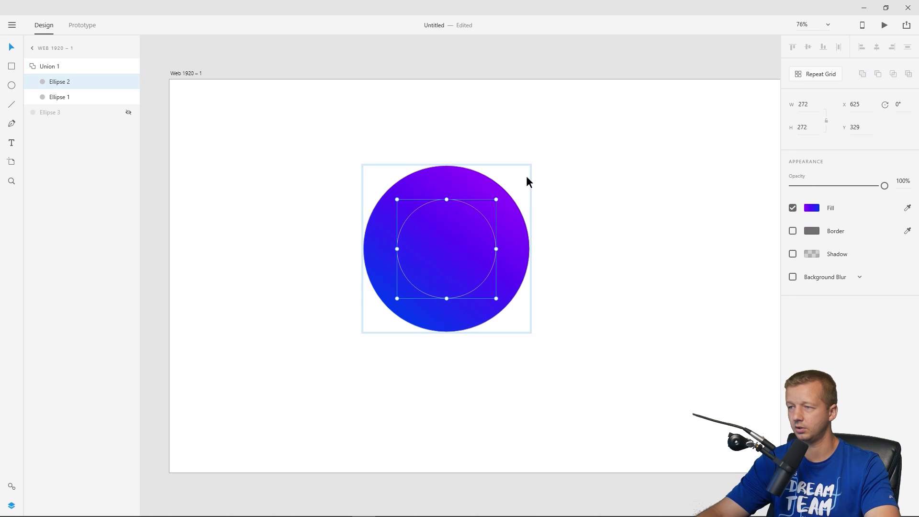
pyautogui.click(566, 176)
pyautogui.click(454, 244)
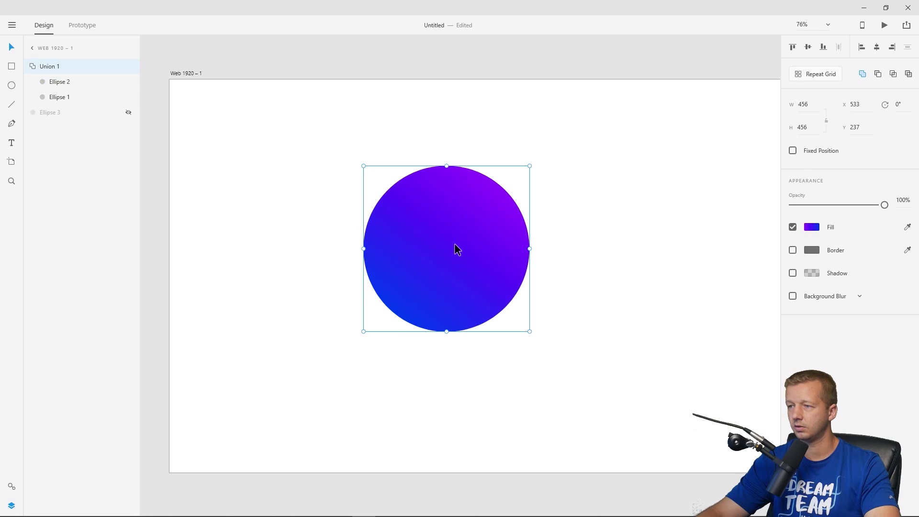
pyautogui.rightClick(42, 67)
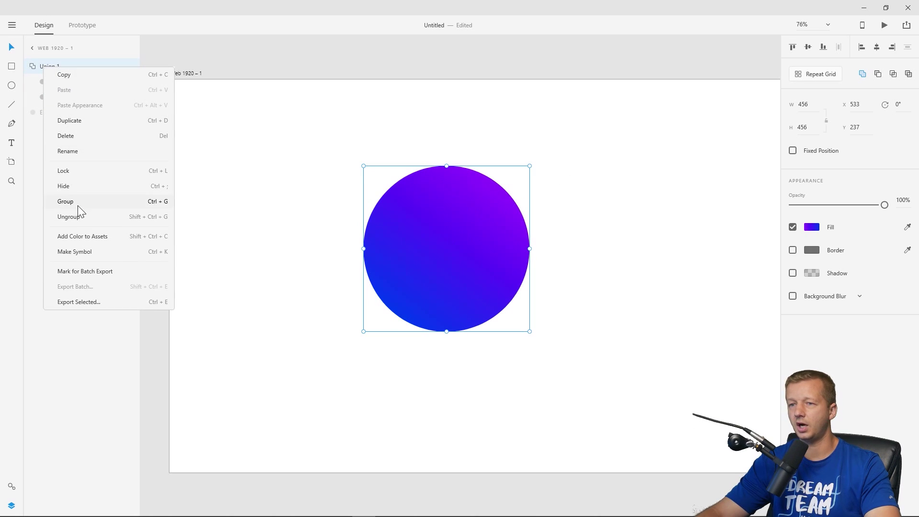
pyautogui.click(79, 215)
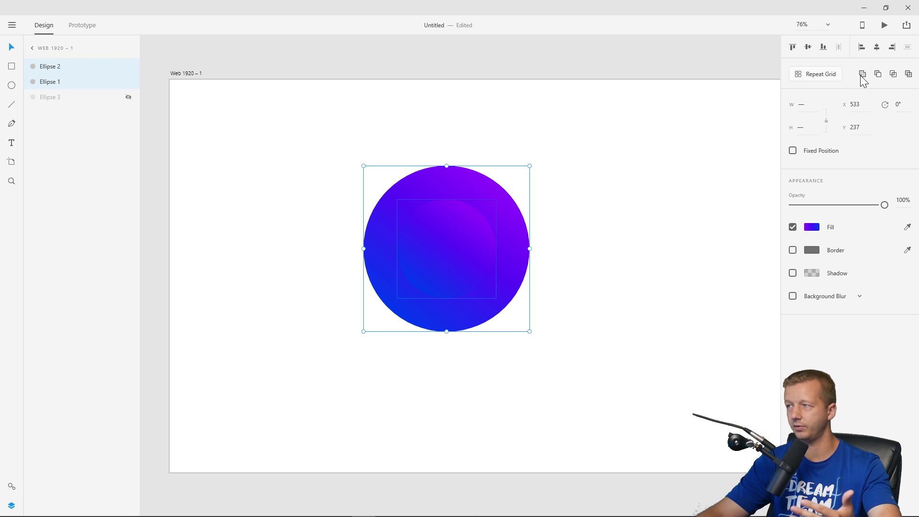
# Subtract the small inner circle from the large gradient circle to cut out a ring.
pyautogui.click(574, 146)
pyautogui.click(460, 207)
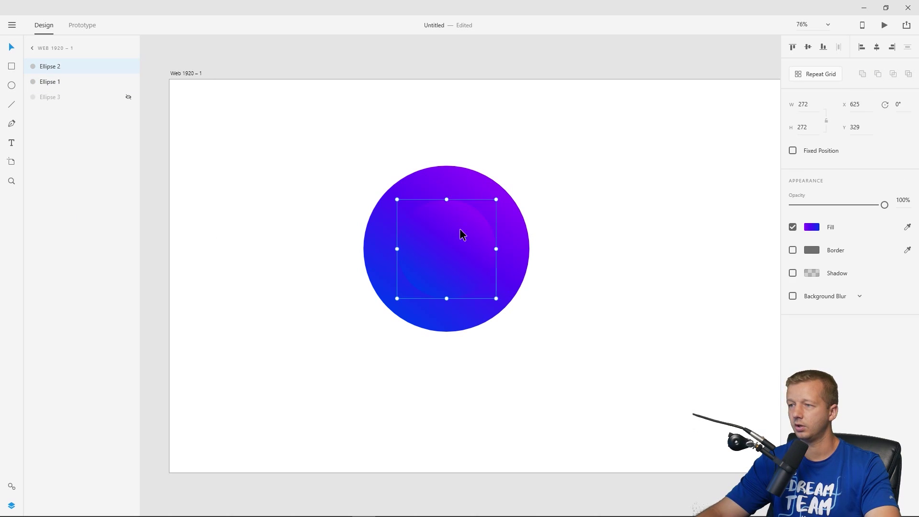
pyautogui.keyDown('shift'); pyautogui.click(478, 198); pyautogui.keyUp('shift')
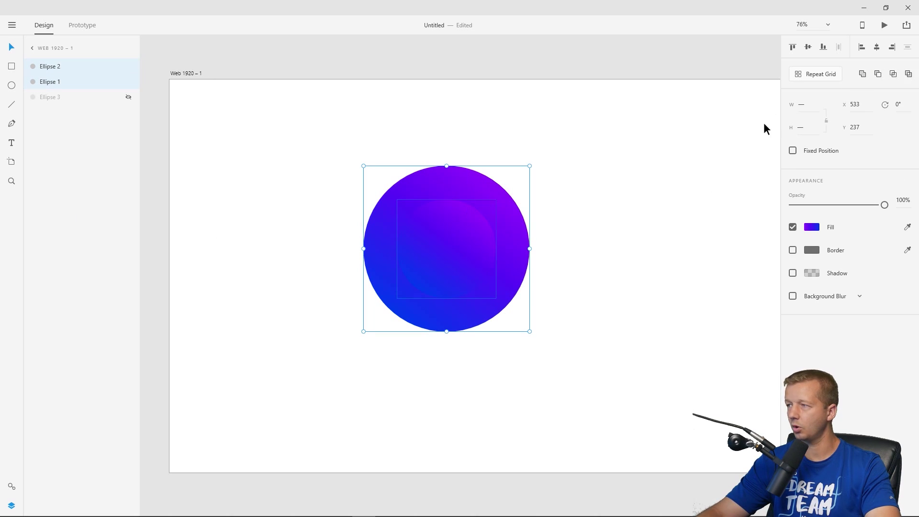
pyautogui.click(878, 76)
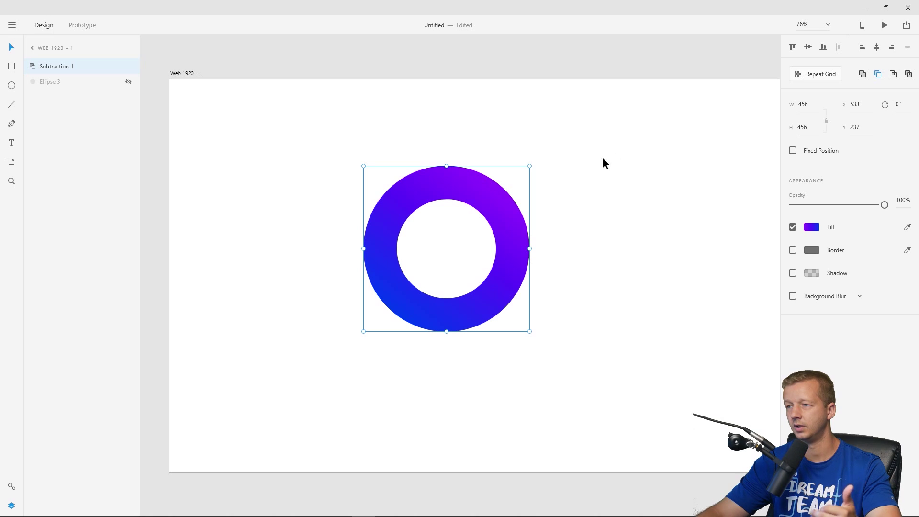
pyautogui.click(588, 177)
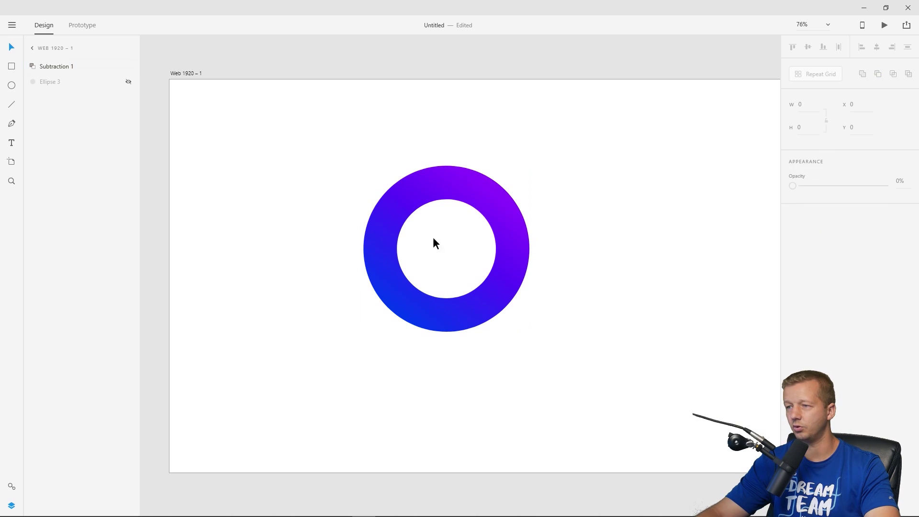
# Review the file formats offered for exporting the selected ring, and close the export settings without exporting.
pyautogui.moveTo(433, 226); pyautogui.dragTo(440, 255)
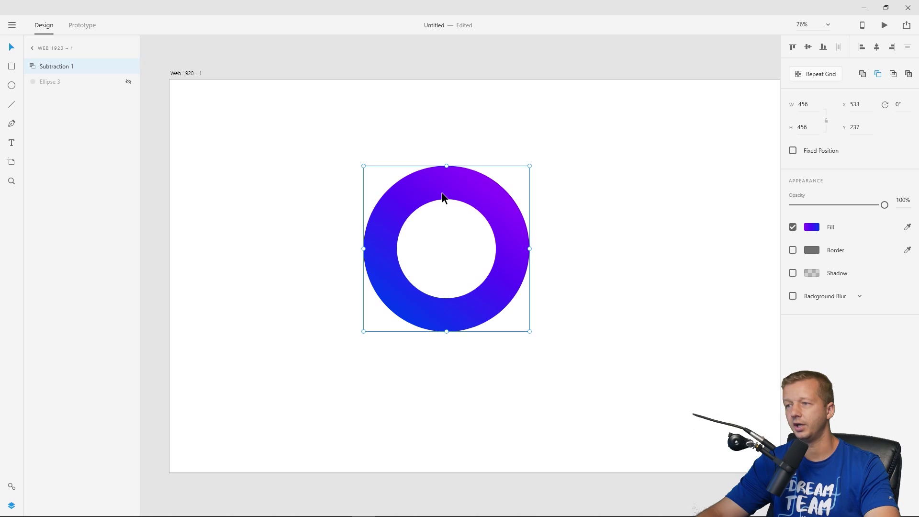
pyautogui.click(14, 25)
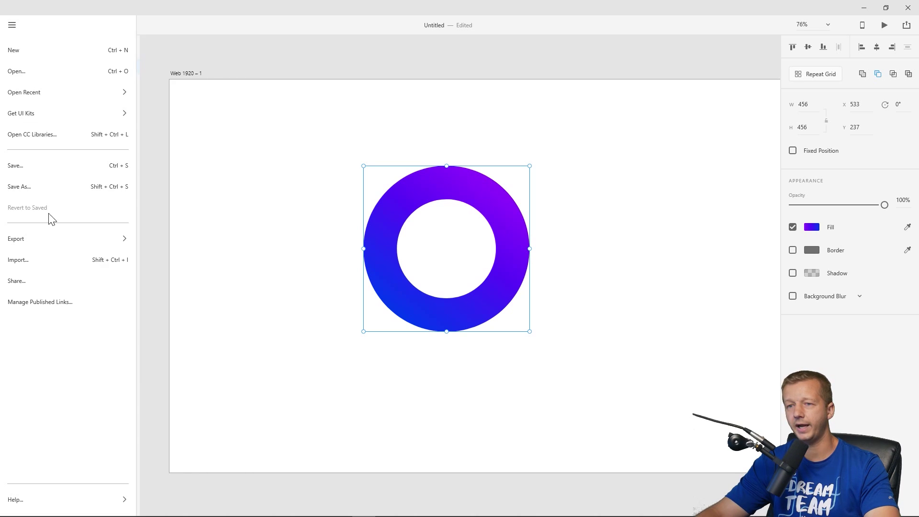
pyautogui.moveTo(58, 239)
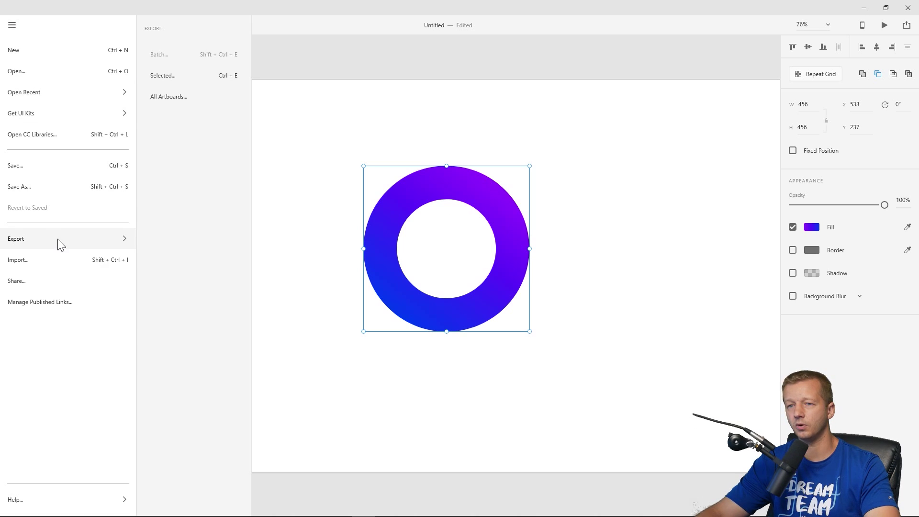
pyautogui.click(163, 76)
pyautogui.click(425, 190)
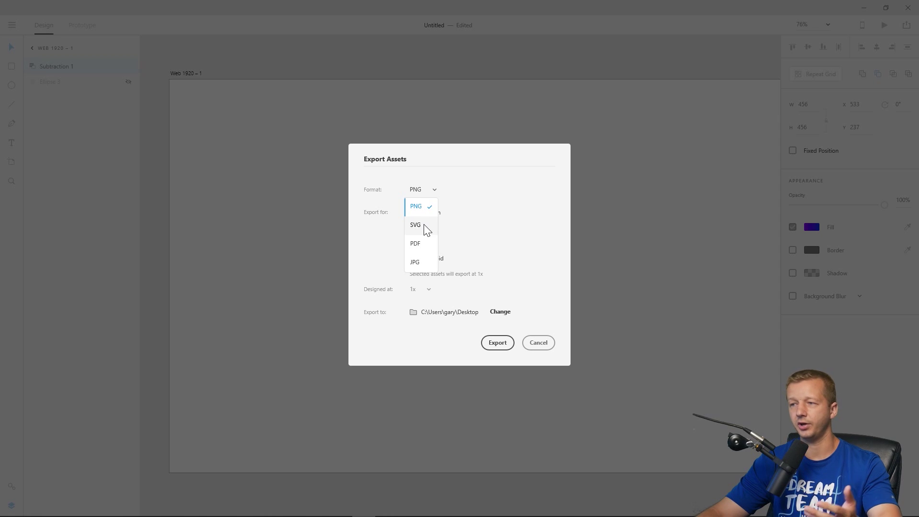
pyautogui.click(461, 186)
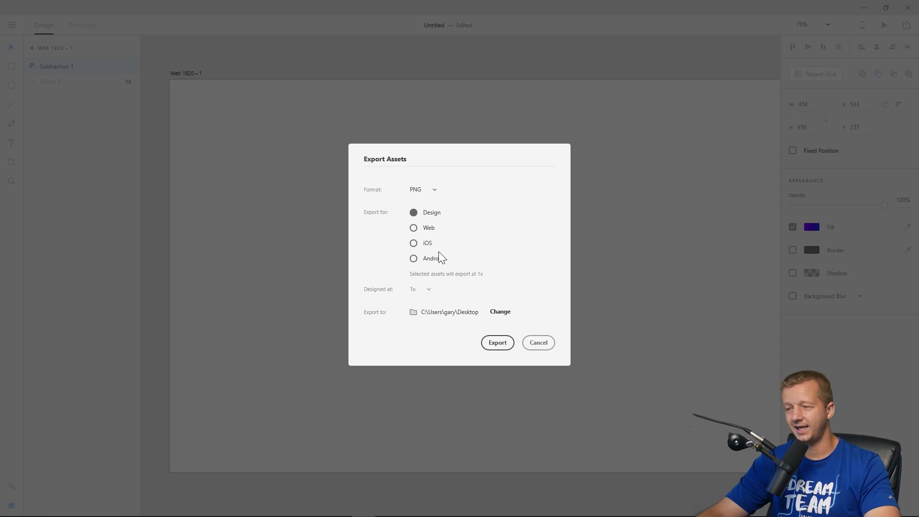
pyautogui.click(538, 343)
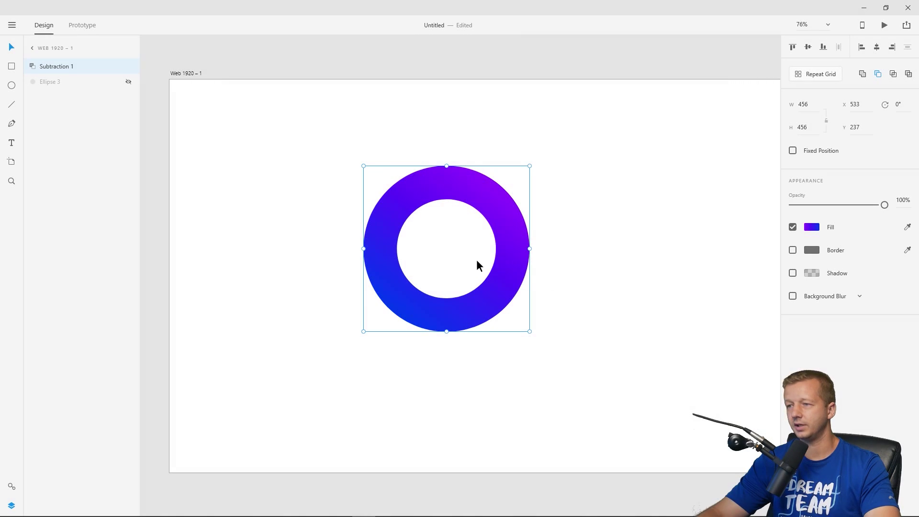
pyautogui.click(447, 238)
pyautogui.click(448, 235)
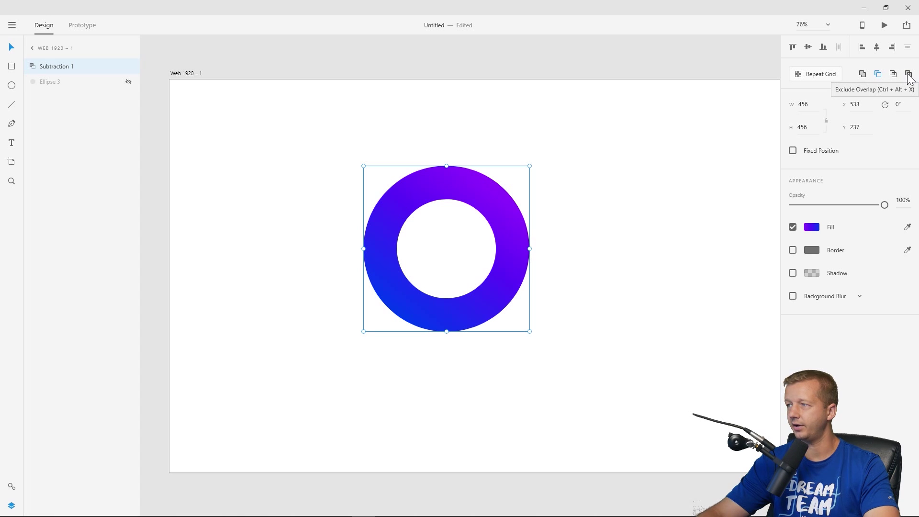
pyautogui.click(672, 159)
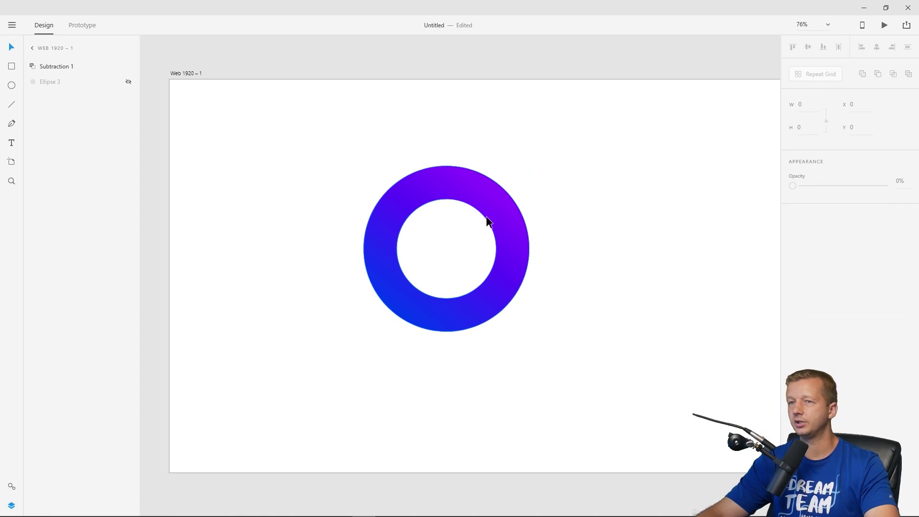
# Ungroup the subtracted ring to release its small and large circles.
pyautogui.click(435, 188)
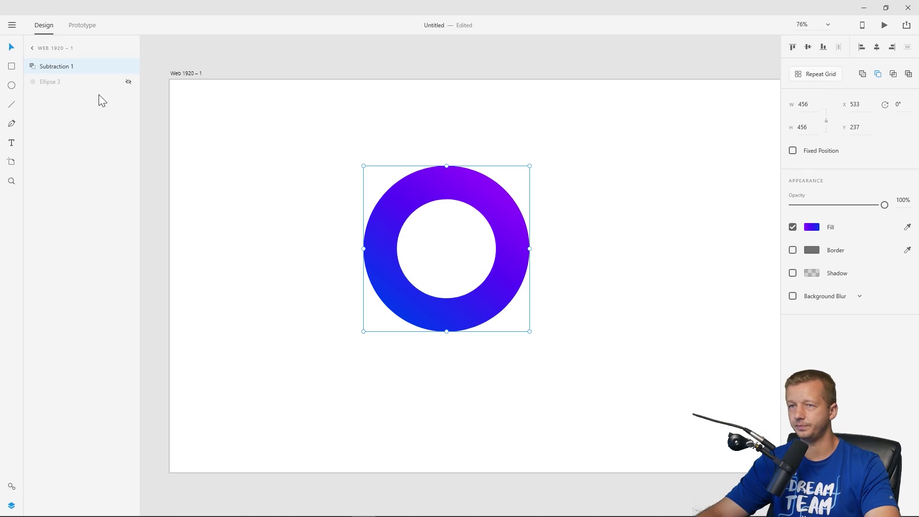
pyautogui.rightClick(58, 67)
pyautogui.click(84, 216)
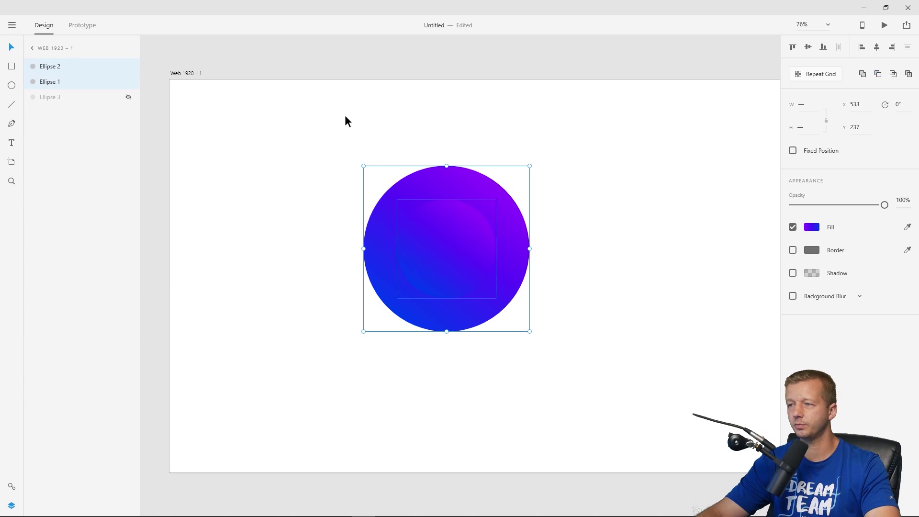
# Move the small circle over the large one's upper-right edge, to about X 780, Y 176, and intersect the two circles.
pyautogui.click(345, 118)
pyautogui.moveTo(464, 236); pyautogui.dragTo(521, 182)
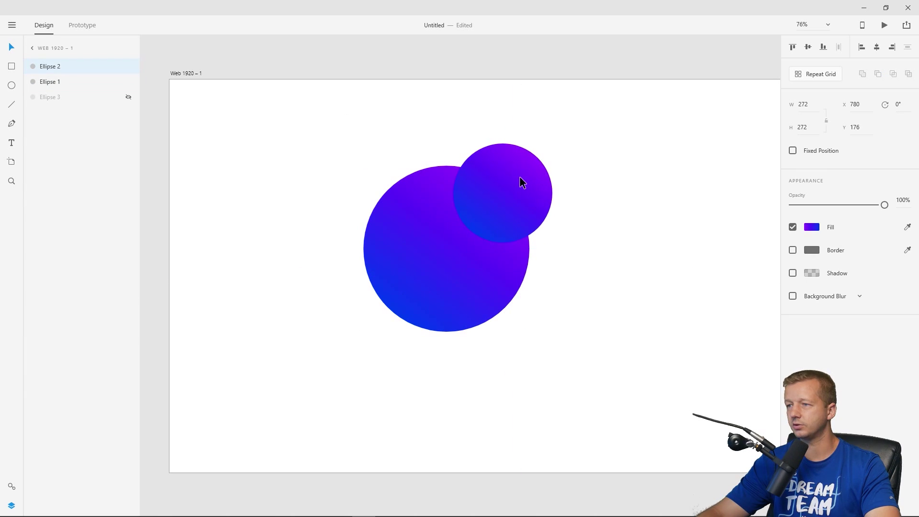
pyautogui.keyDown('shift'); pyautogui.click(469, 308); pyautogui.keyUp('shift')
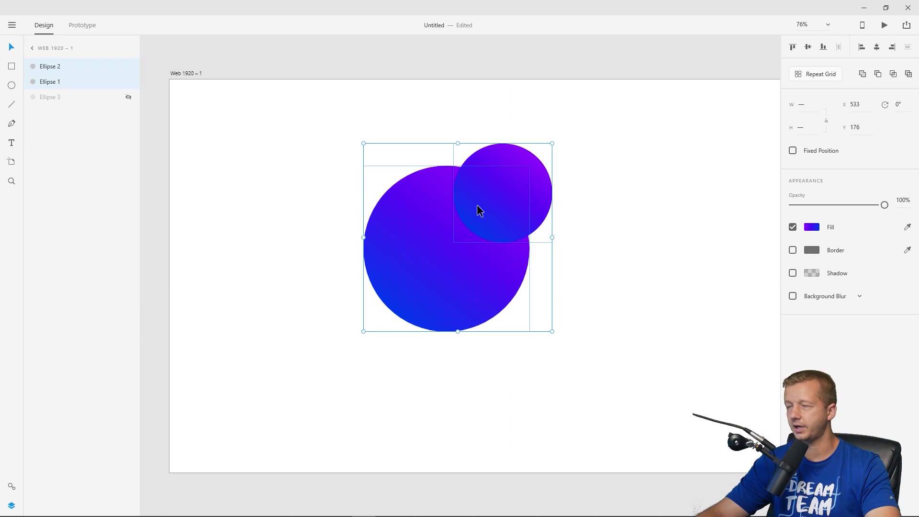
pyautogui.click(894, 75)
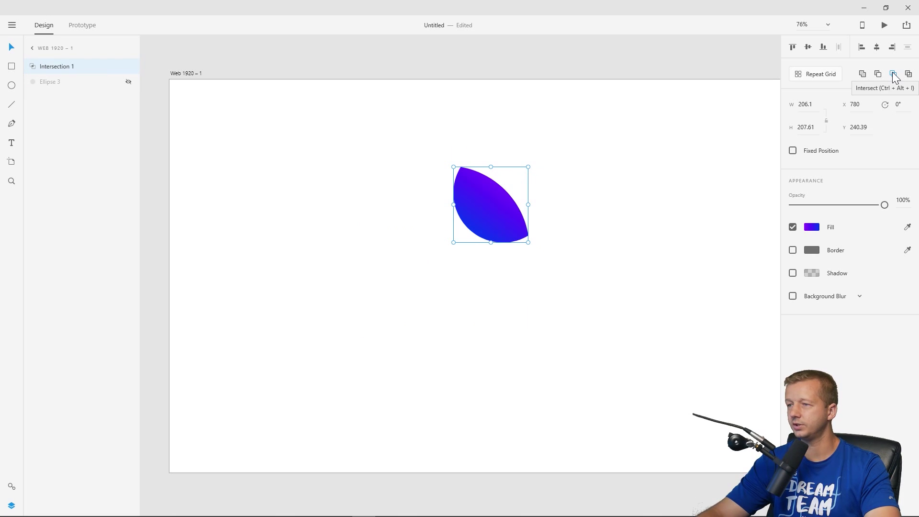
pyautogui.click(572, 264)
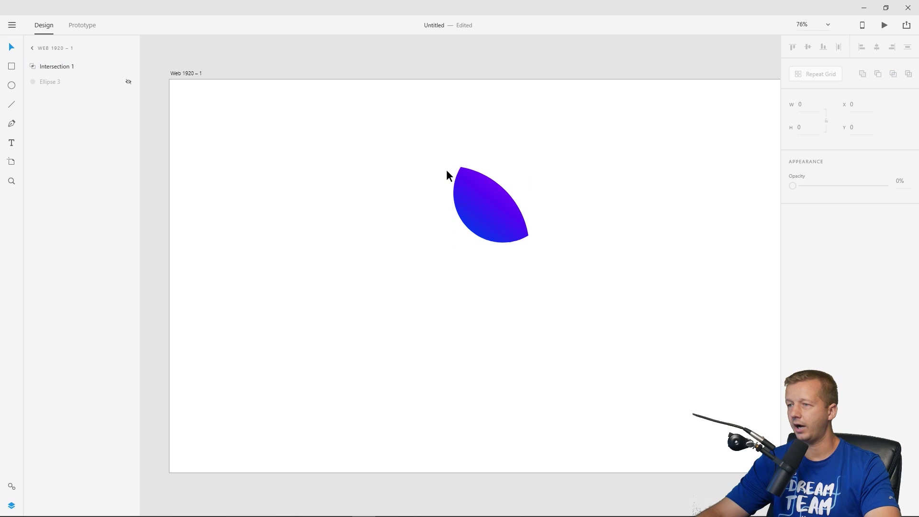
# Try moving the large circle inside the intersection shape to about X 604, Y 234, and undo the move.
pyautogui.click(492, 206)
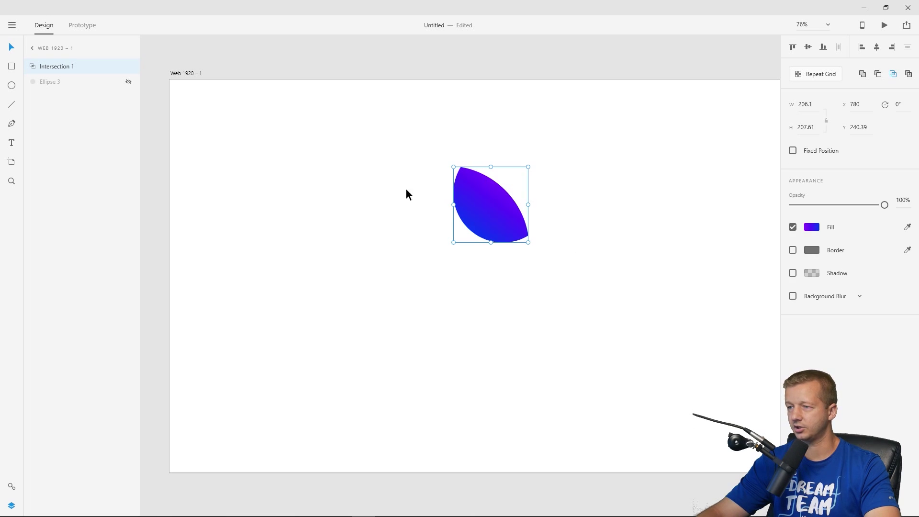
pyautogui.click(33, 67)
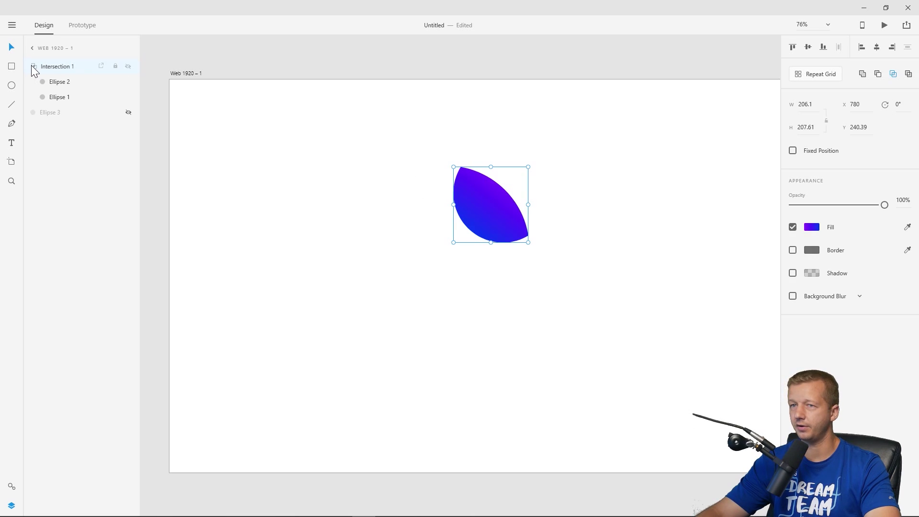
pyautogui.click(64, 85)
pyautogui.click(60, 99)
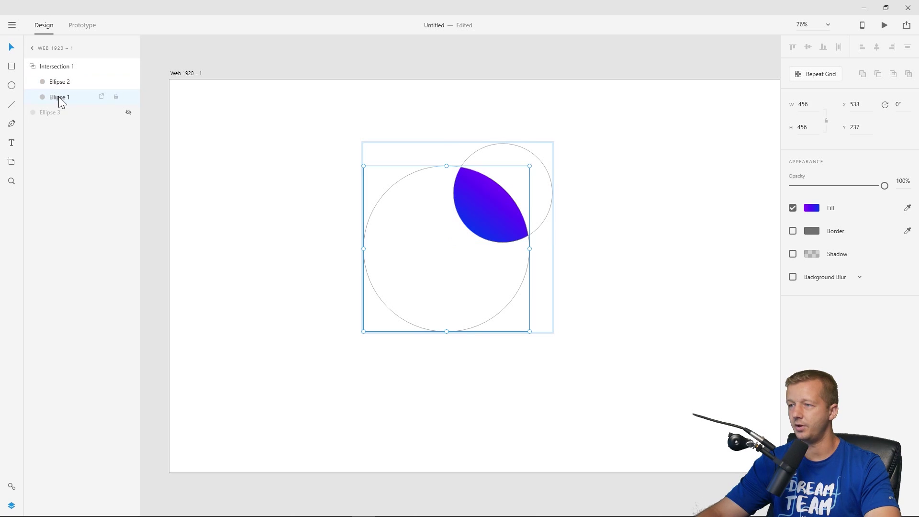
pyautogui.moveTo(452, 261); pyautogui.dragTo(477, 259)
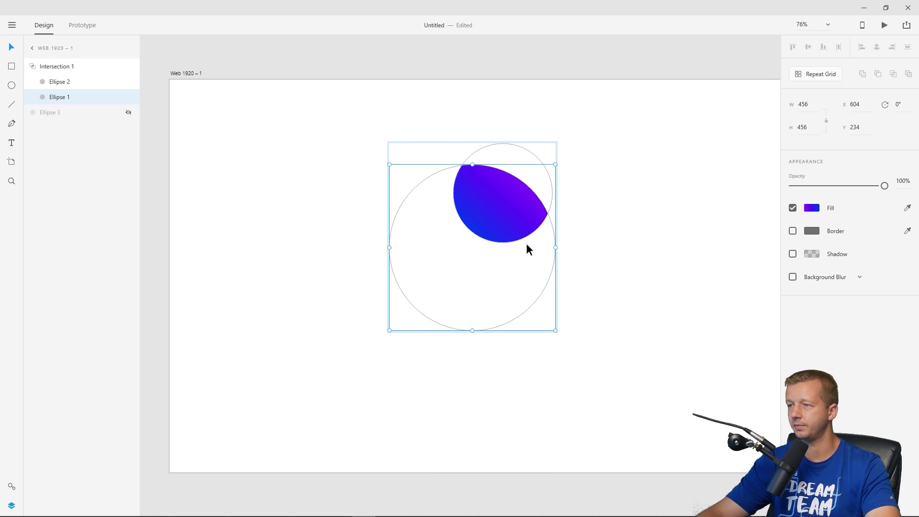
pyautogui.hotkey('ctrl', 'z')
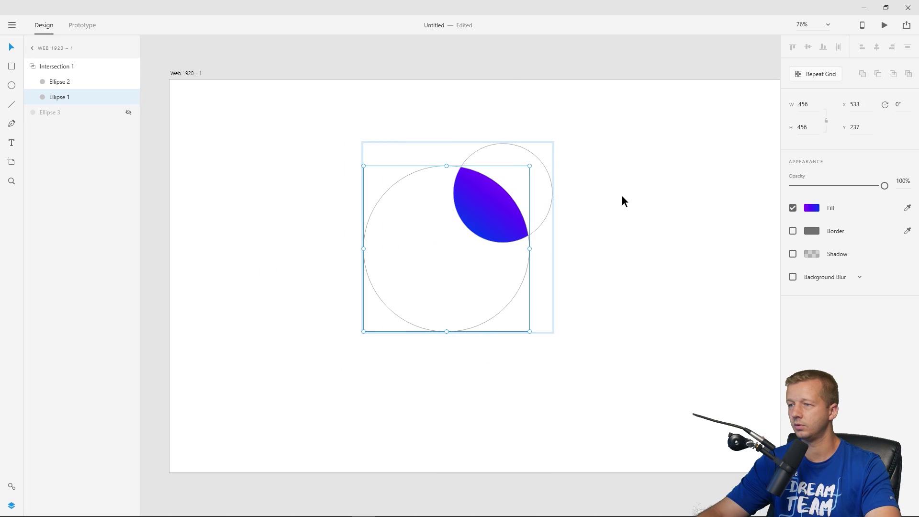
# Undo the intersection and apply Exclude Overlap to the small and large circles instead.
pyautogui.click(34, 65)
pyautogui.hotkey('ctrl', 'z')
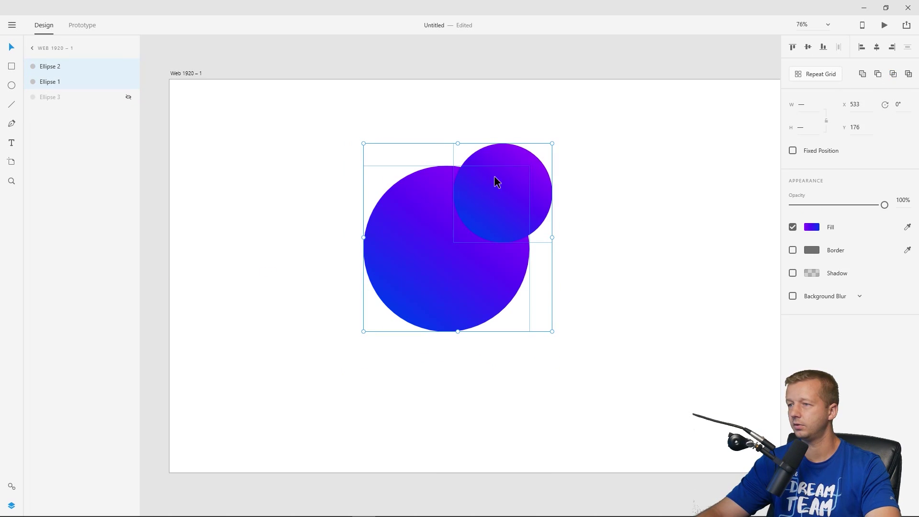
pyautogui.click(633, 199)
pyautogui.hotkey('ctrl', 'a')
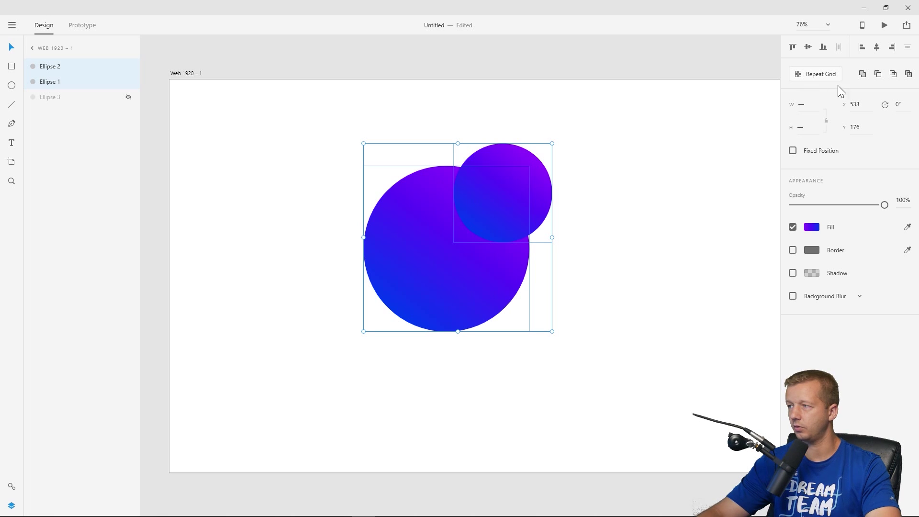
pyautogui.click(908, 74)
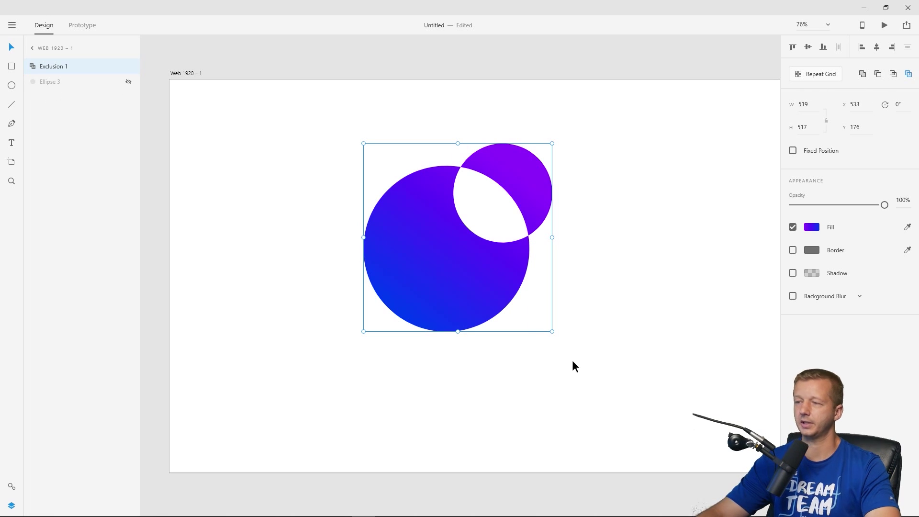
# Undo the overlap exclusion and the small circle's move to return it to the large circle's centre.
pyautogui.click(619, 254)
pyautogui.click(487, 205)
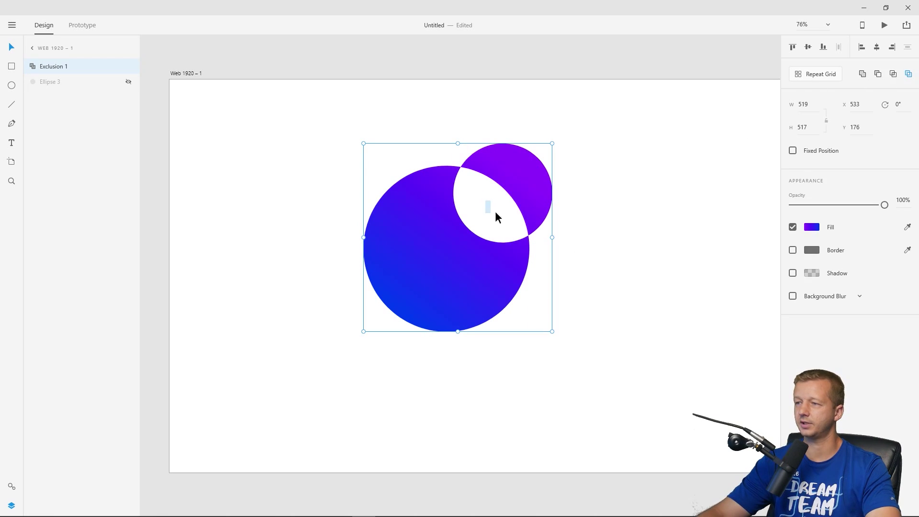
pyautogui.click(595, 197)
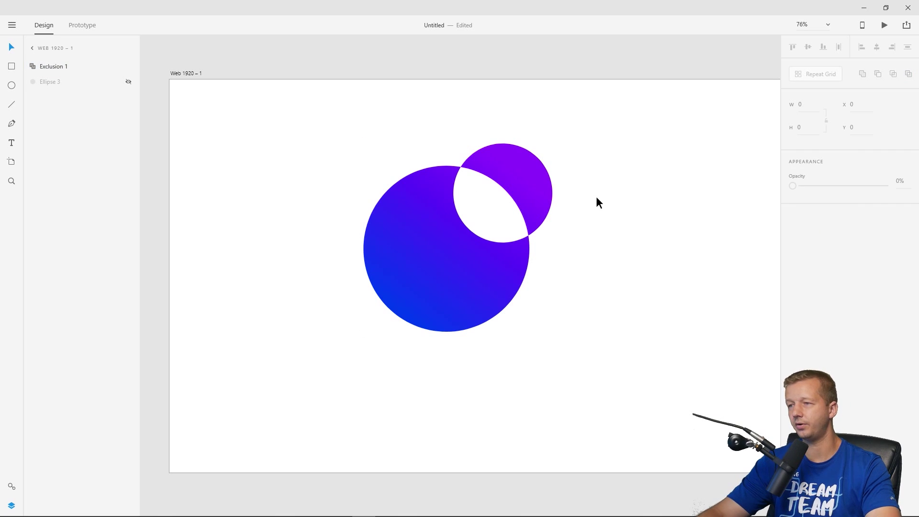
pyautogui.hotkey('ctrl', 'z')
pyautogui.hotkey('ctrl', 'z')
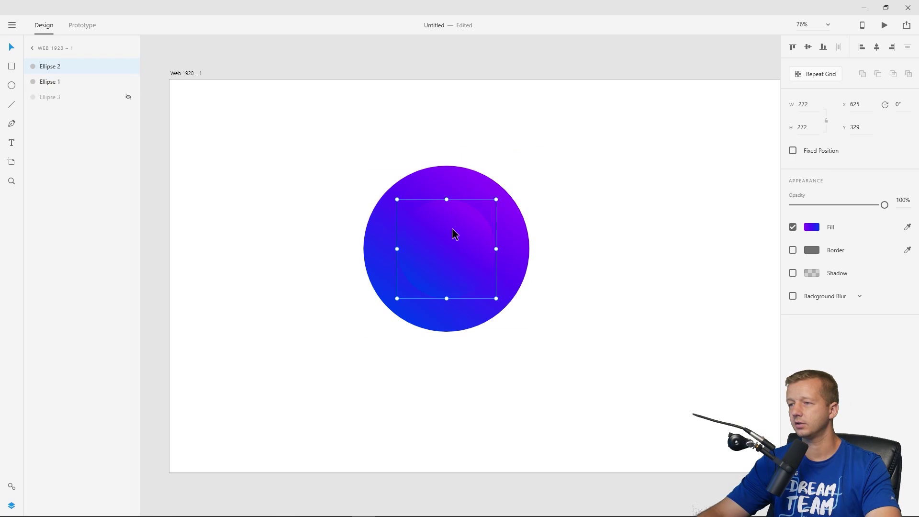
# Try subtracting the small centred circle from the large one, and undo the subtraction.
pyautogui.keyDown('shift'); pyautogui.click(466, 190); pyautogui.keyUp('shift')
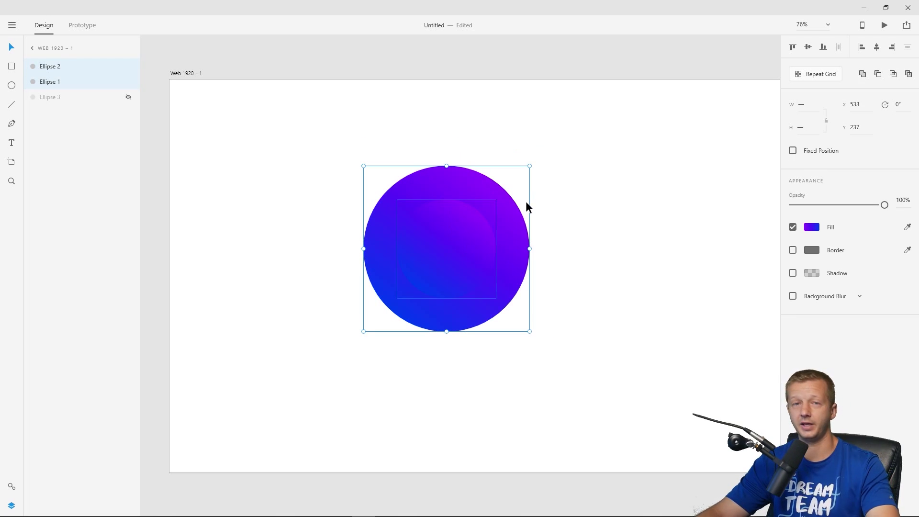
pyautogui.click(878, 75)
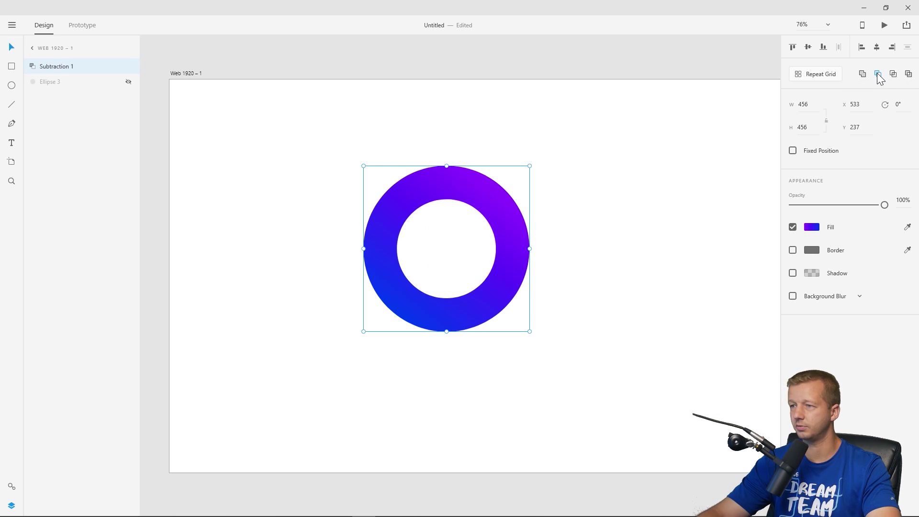
pyautogui.hotkey('ctrl', 'z')
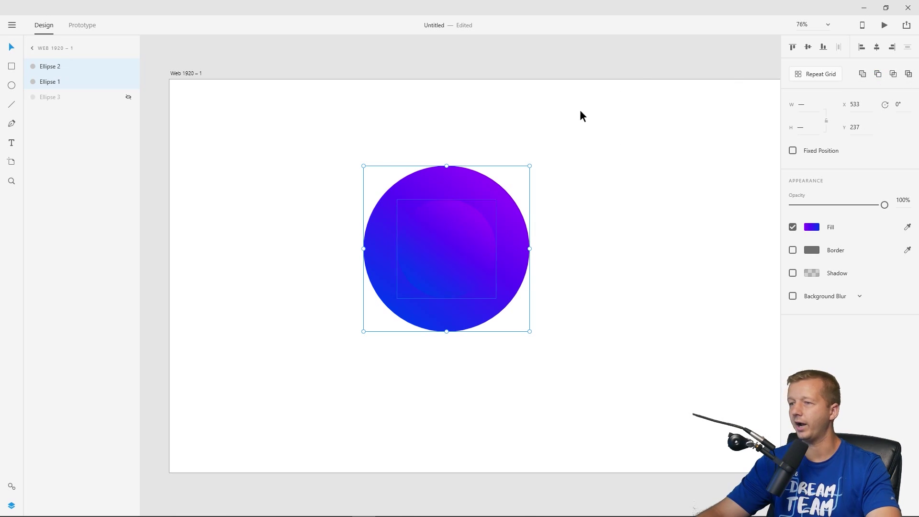
pyautogui.click(551, 153)
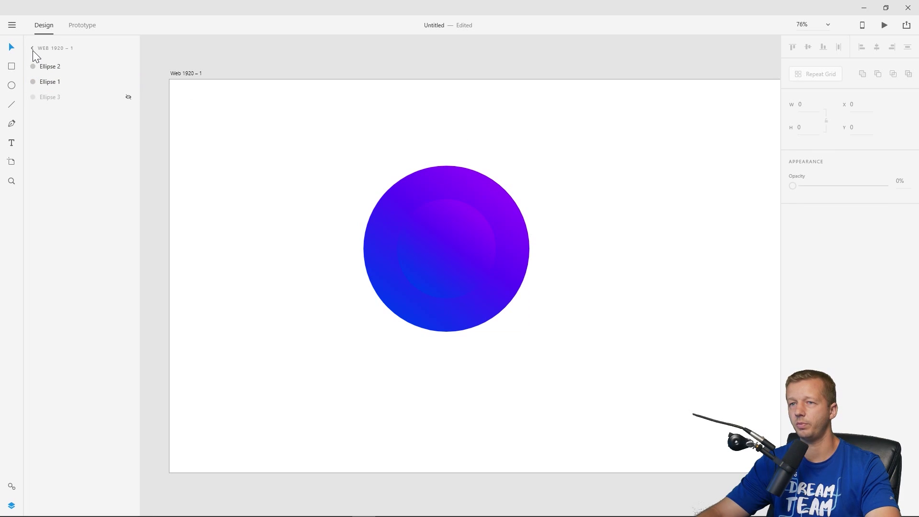
# Unhide Ellipse 3, shrink it to about 321 × 321, and place it between the other two circles in the layer order.
pyautogui.click(128, 97)
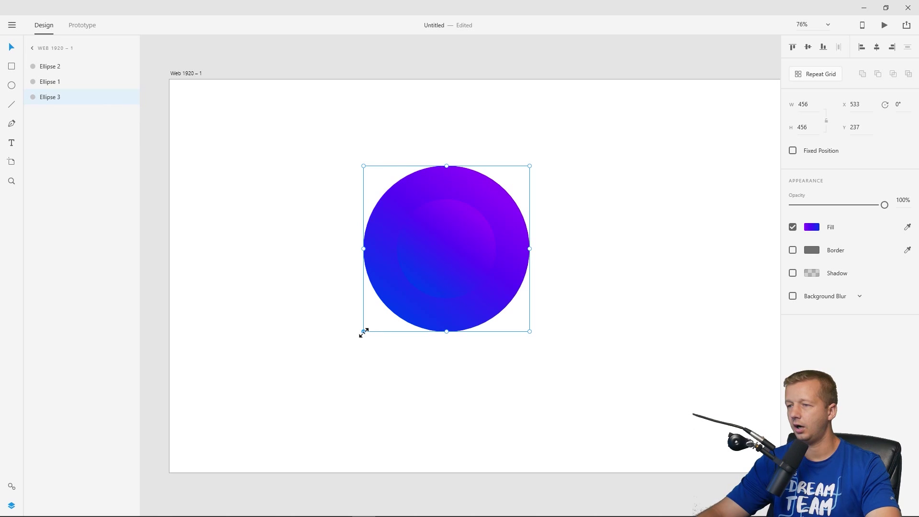
pyautogui.moveTo(364, 331); pyautogui.dragTo(412, 282)
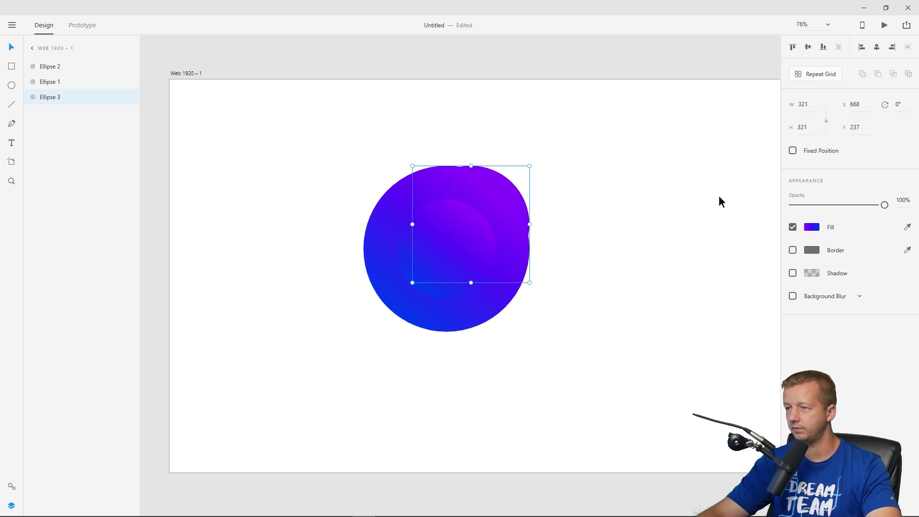
pyautogui.moveTo(50, 98); pyautogui.dragTo(48, 77)
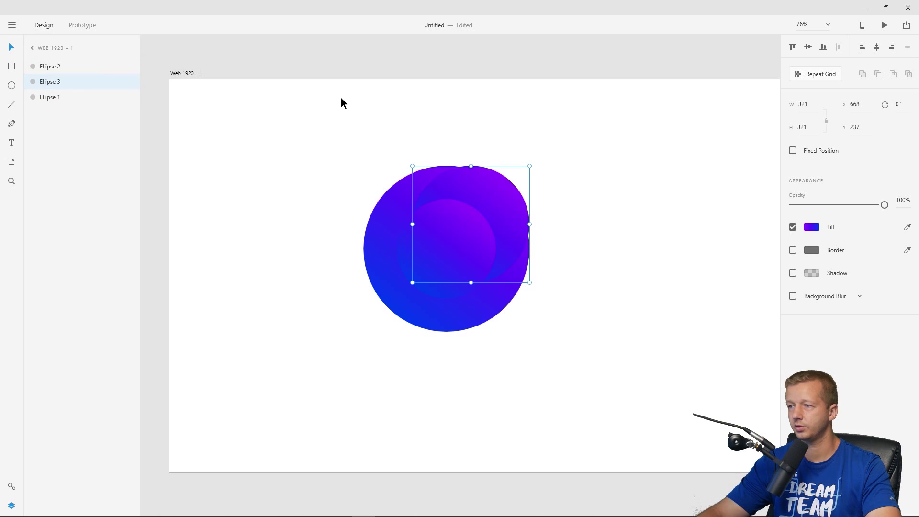
# Move Ellipse 3 to about X 639, Y 251, and change the purple end of its gradient to white.
pyautogui.moveTo(499, 188); pyautogui.dragTo(488, 194)
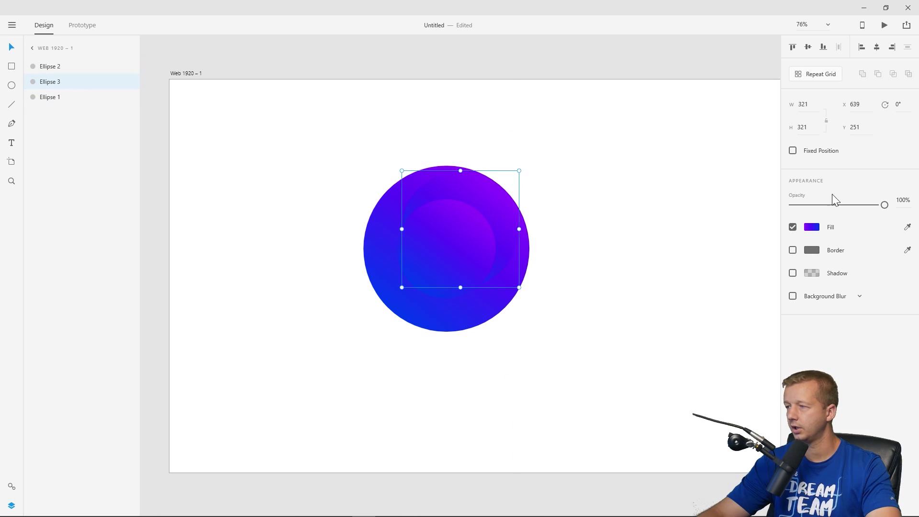
pyautogui.click(812, 231)
pyautogui.moveTo(751, 178); pyautogui.dragTo(667, 170)
pyautogui.click(527, 197)
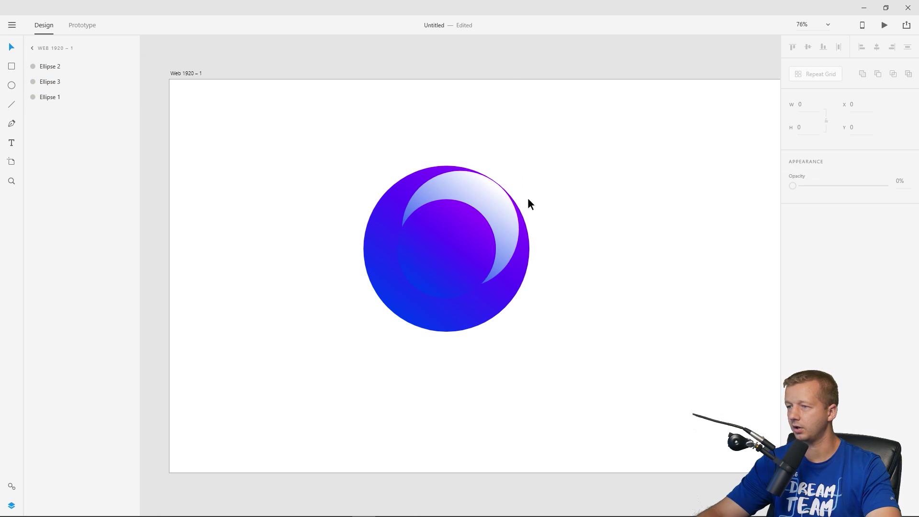
# Reposition the white-to-blue circle around the small one and enlarge it to about 363 × 363 at X 613, Y 250.
pyautogui.click(501, 213)
pyautogui.moveTo(501, 212); pyautogui.dragTo(492, 227)
pyautogui.scroll(4, 455, 250)
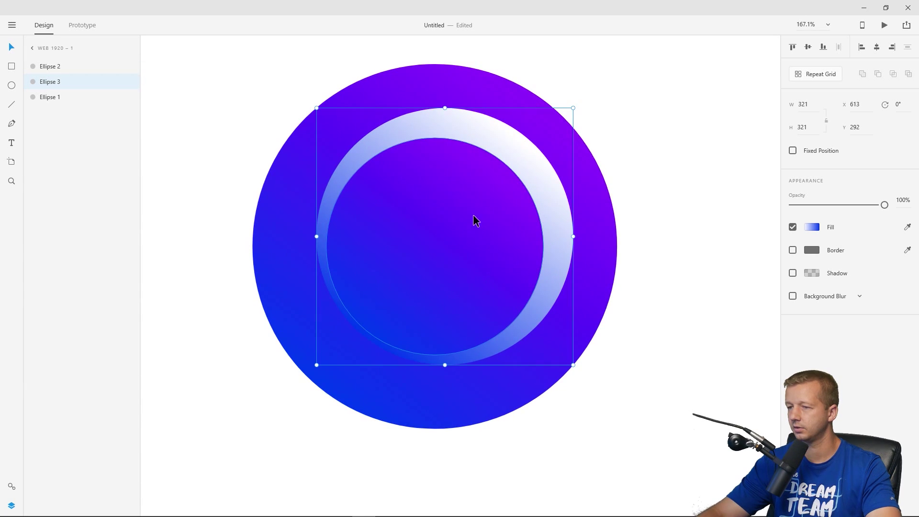
pyautogui.moveTo(574, 108); pyautogui.dragTo(607, 67)
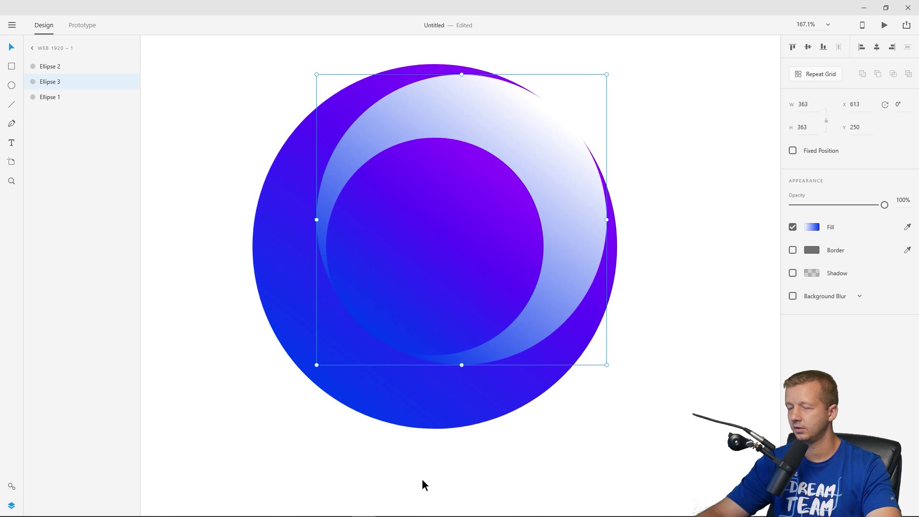
pyautogui.click(656, 152)
pyautogui.hotkey('ctrl', '0')
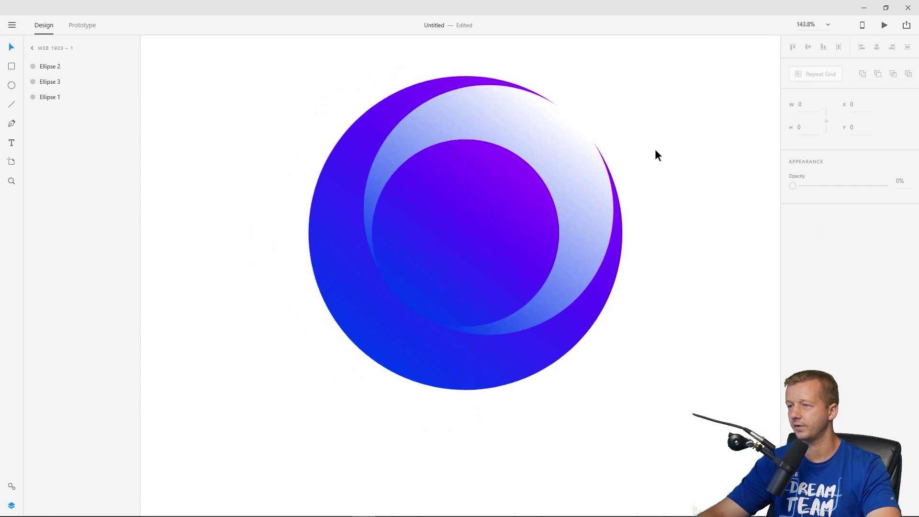
# Change the small inner circle's fill from a gradient to solid white.
pyautogui.moveTo(664, 152); pyautogui.dragTo(557, 208)
pyautogui.click(410, 247)
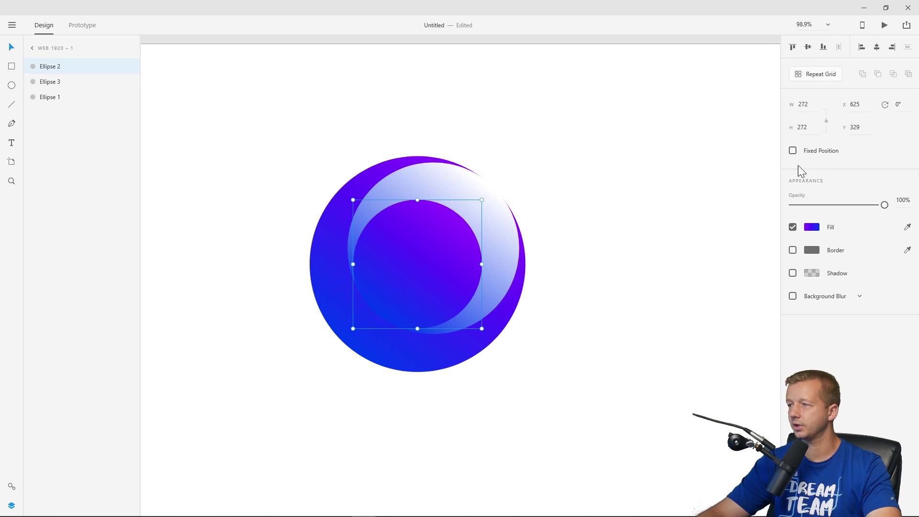
pyautogui.click(811, 228)
pyautogui.click(681, 166)
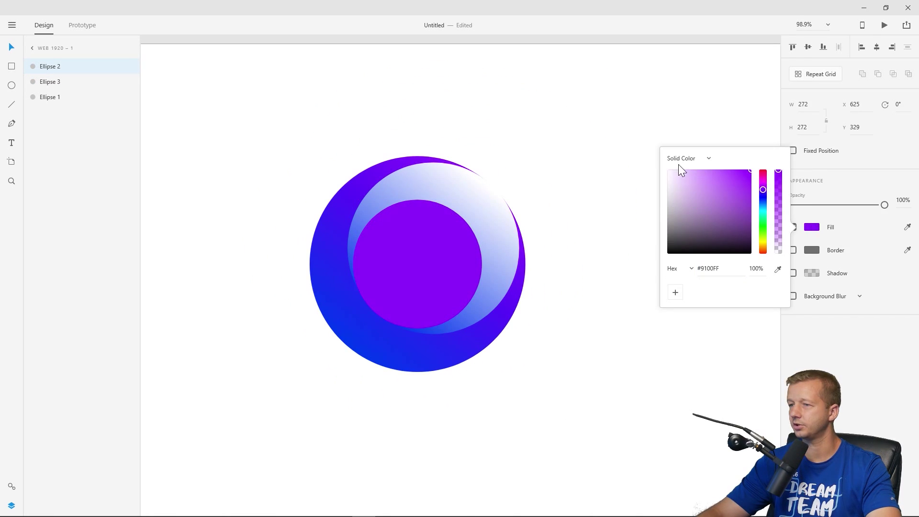
pyautogui.moveTo(669, 184); pyautogui.dragTo(638, 162)
pyautogui.click(571, 115)
# Duplicate the small white circle, hide the original, and subtract the duplicate from the white-to-blue circle.
pyautogui.click(437, 264)
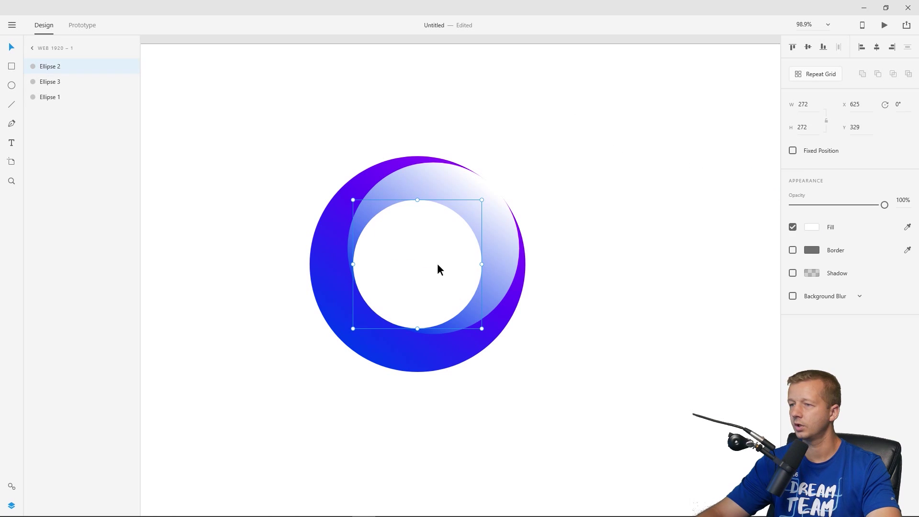
pyautogui.hotkey('ctrl', 'd')
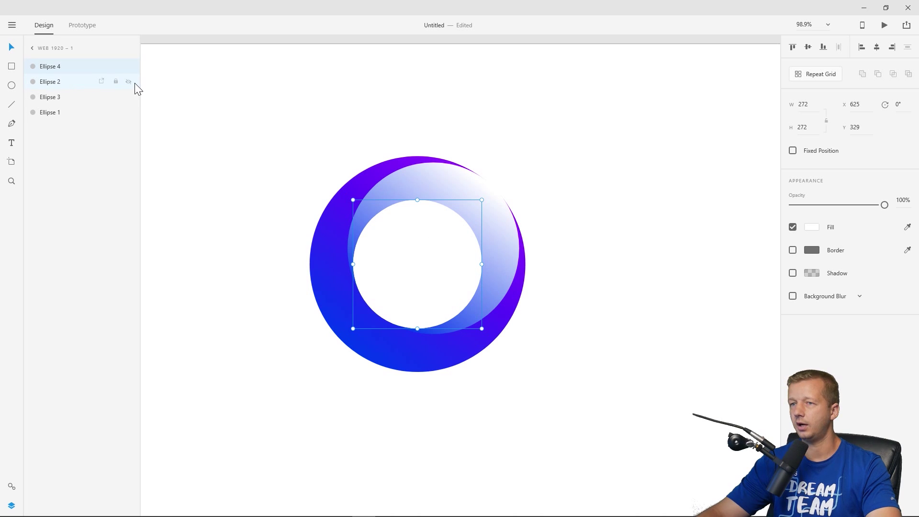
pyautogui.click(127, 81)
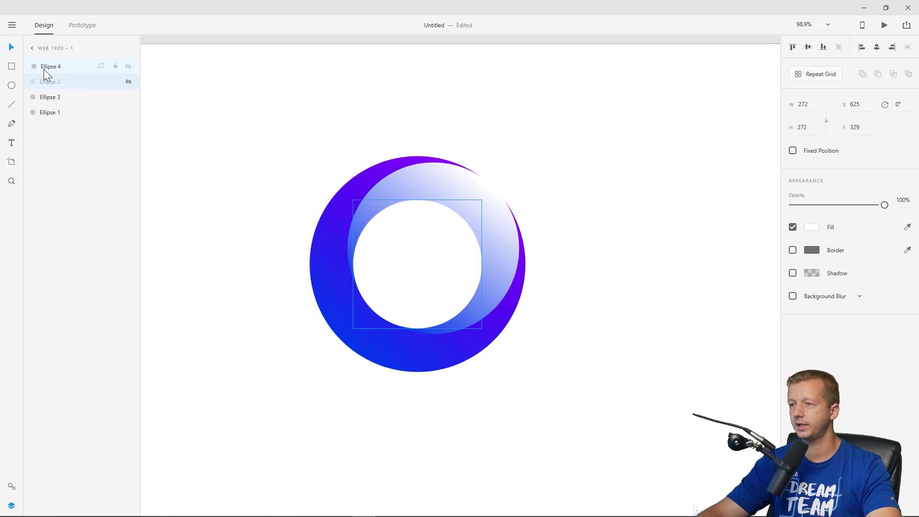
pyautogui.keyDown('shift'); pyautogui.click(503, 247); pyautogui.keyUp('shift')
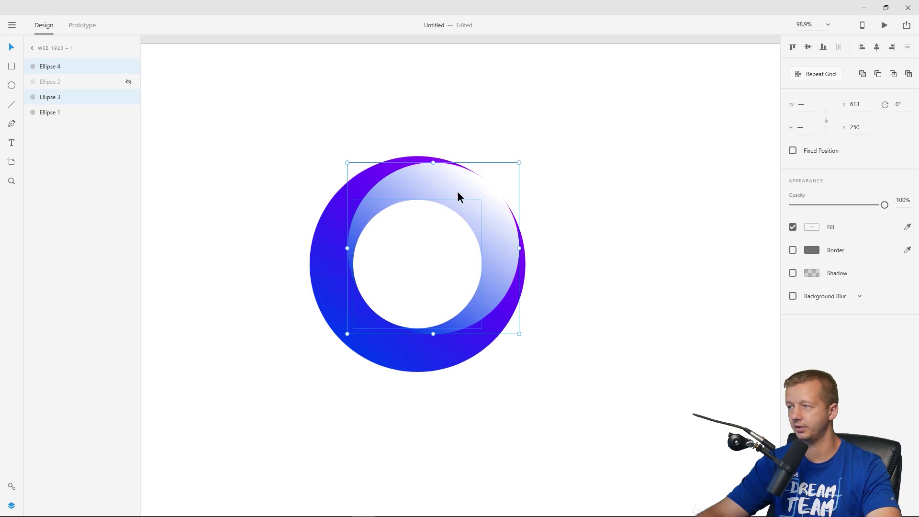
pyautogui.click(877, 74)
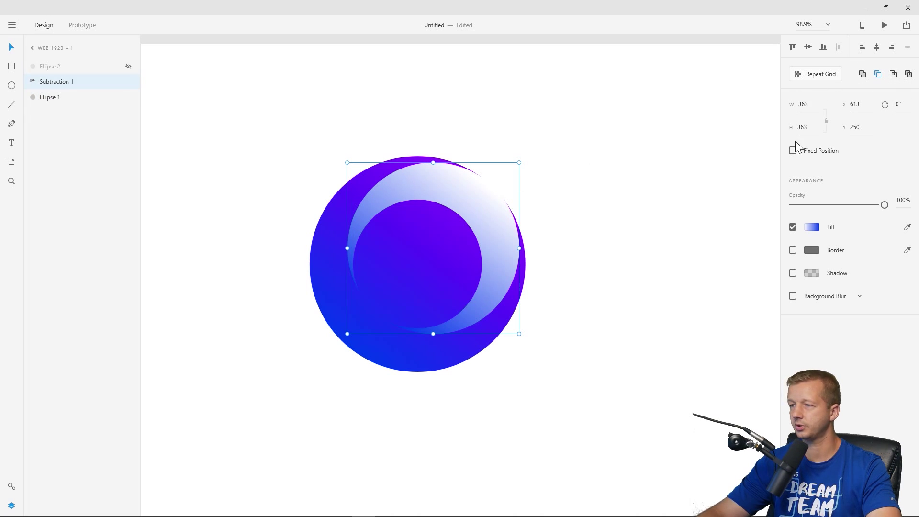
# Unhide the original small white circle and subtract it from the large blue-to-purple circle.
pyautogui.click(594, 271)
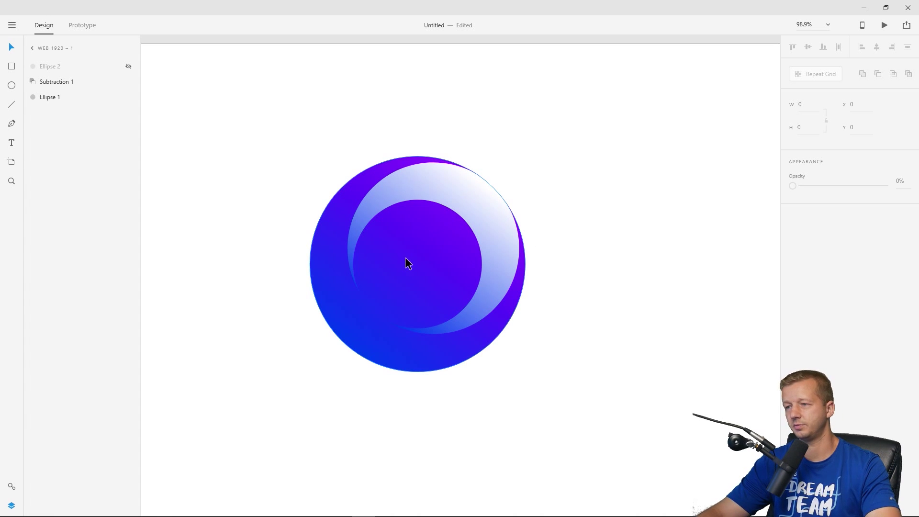
pyautogui.click(127, 66)
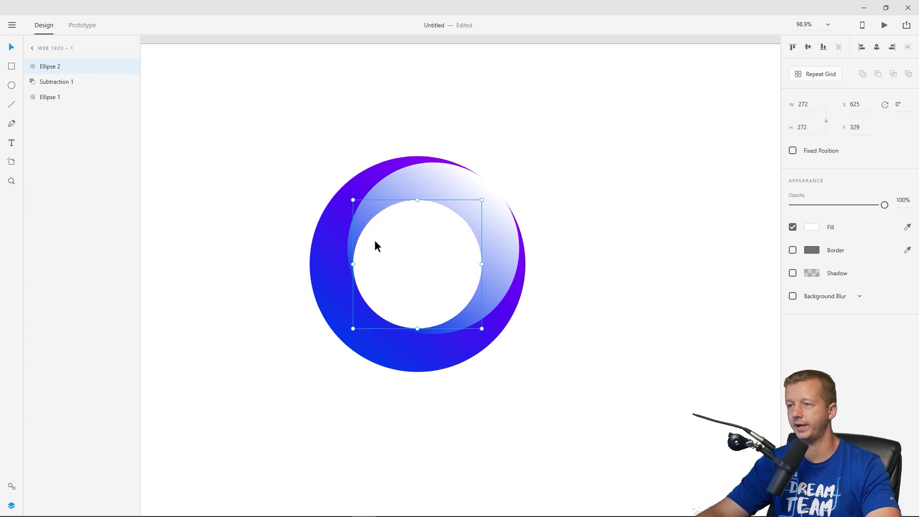
pyautogui.keyDown('shift'); pyautogui.click(320, 287); pyautogui.keyUp('shift')
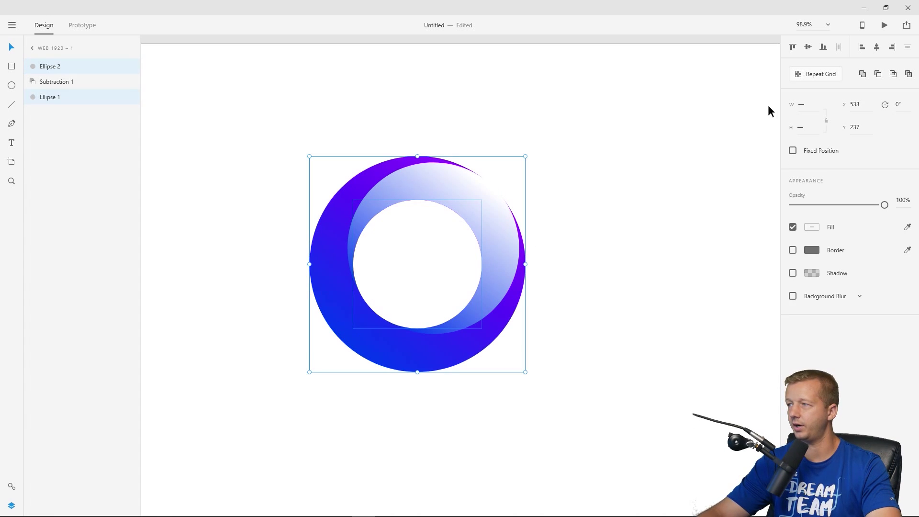
pyautogui.click(877, 74)
pyautogui.click(618, 246)
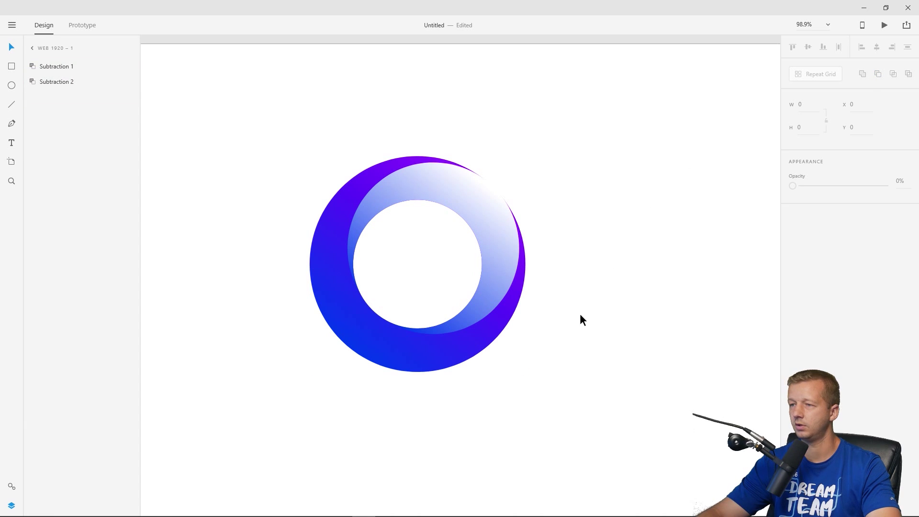
pyautogui.click(464, 201)
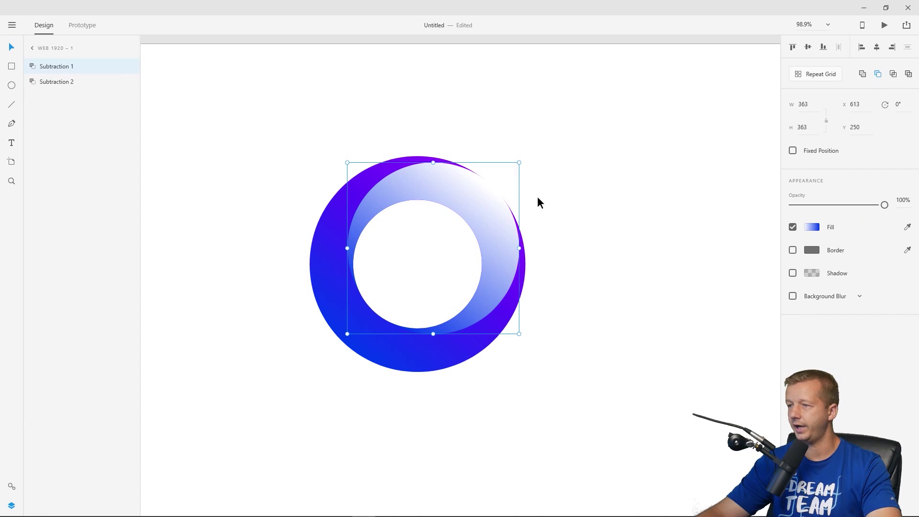
# Recolour the white stop of the inner crescent's linear gradient to purple #9A00FF.
pyautogui.click(811, 228)
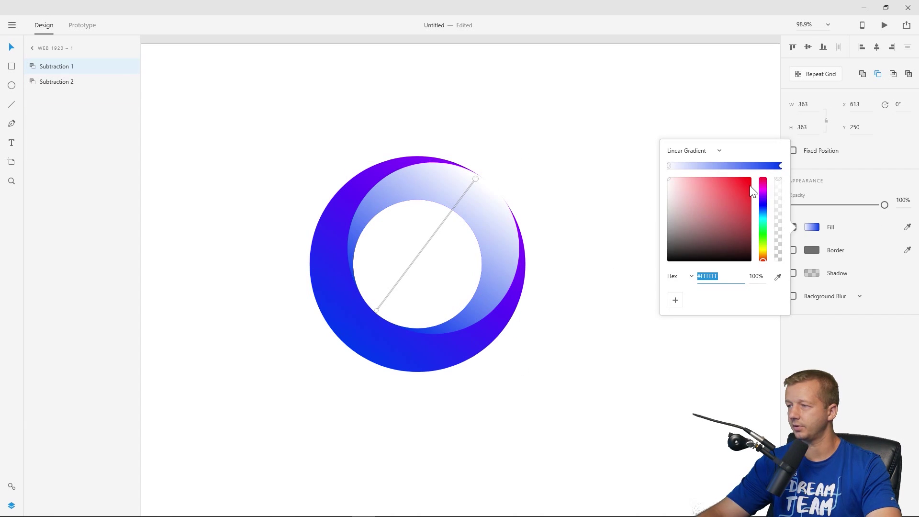
pyautogui.click(763, 209)
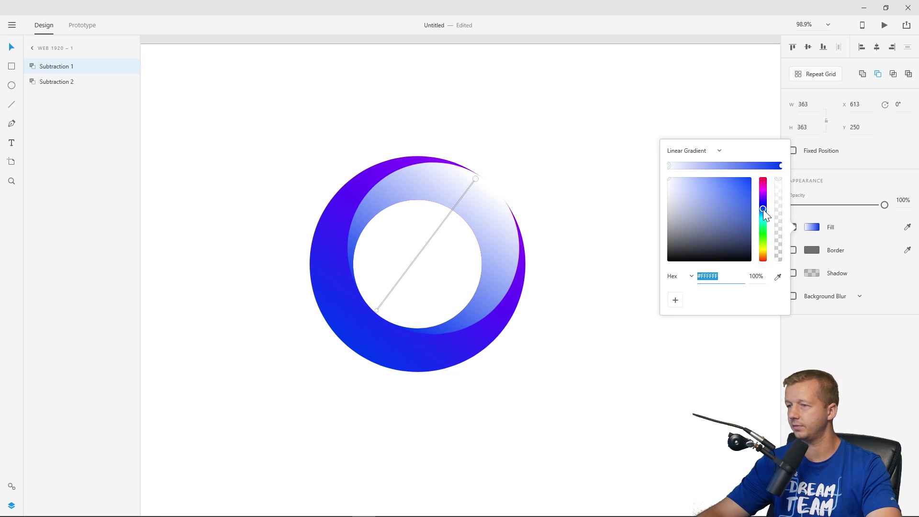
pyautogui.click(750, 190)
pyautogui.moveTo(753, 191); pyautogui.dragTo(765, 178)
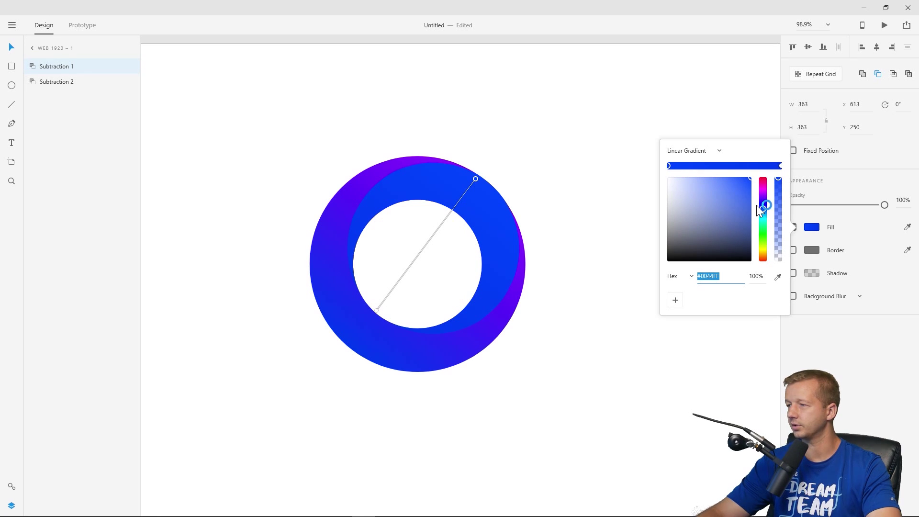
pyautogui.moveTo(762, 207); pyautogui.dragTo(764, 197)
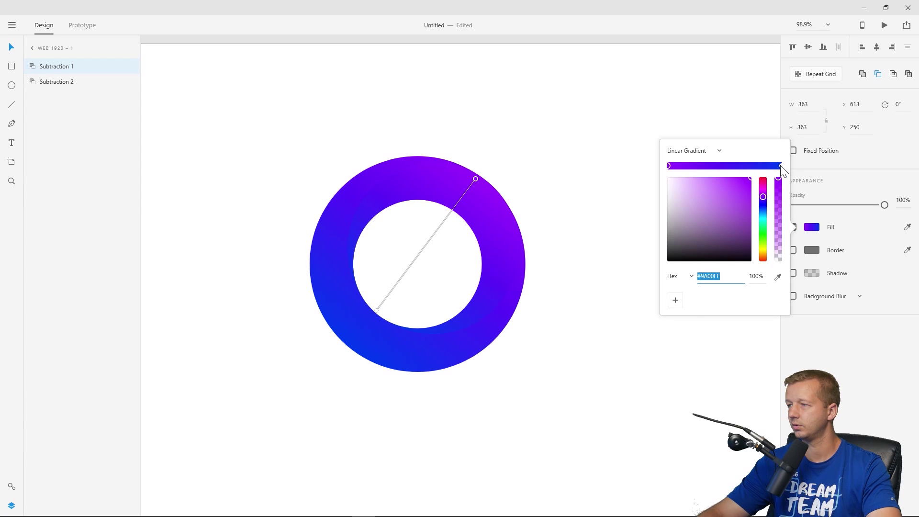
# Darken the blue stop of the inner crescent's gradient to #000D39 and shift the purple stop's hue toward blue-violet.
pyautogui.click(780, 165)
pyautogui.moveTo(748, 195); pyautogui.dragTo(757, 243)
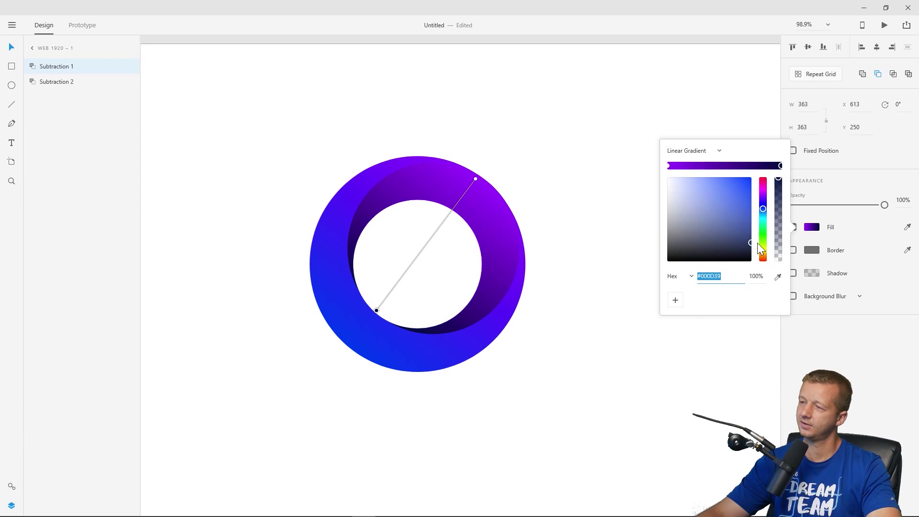
pyautogui.click(669, 165)
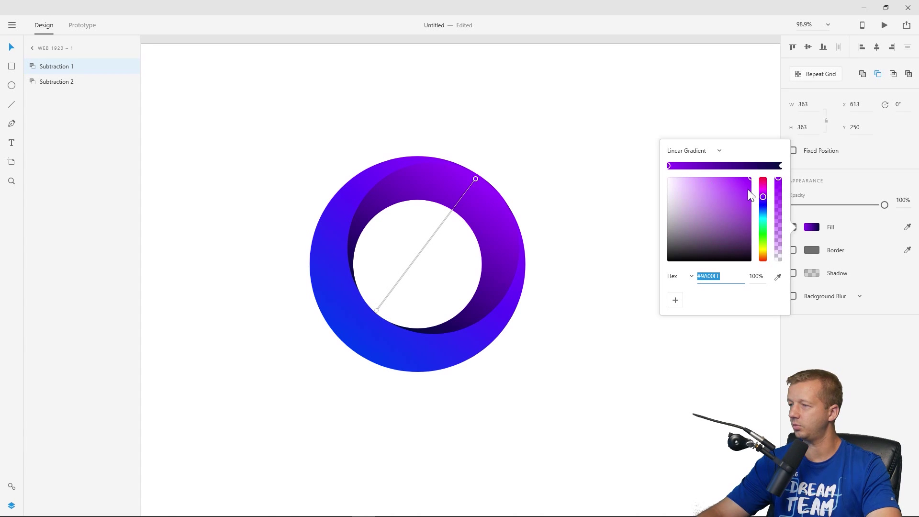
pyautogui.moveTo(760, 200); pyautogui.dragTo(763, 201)
pyautogui.click(528, 146)
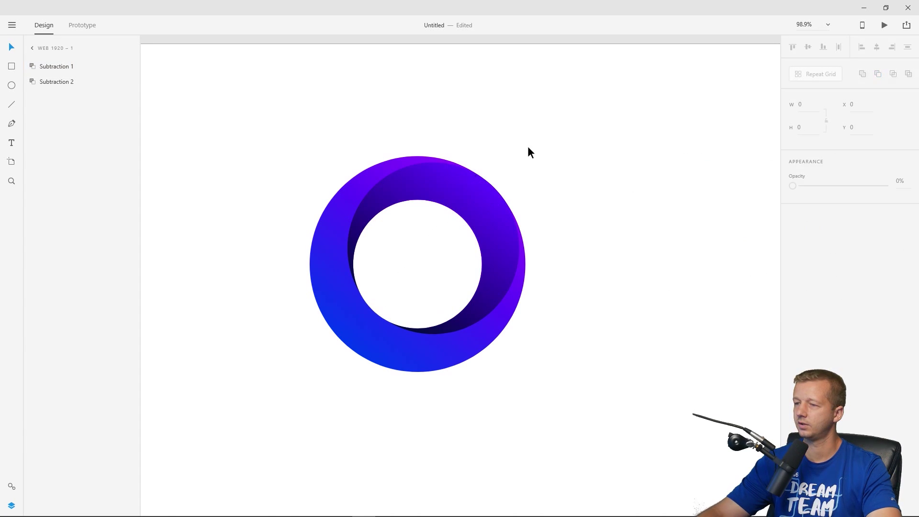
# Scale both ring shapes down together to about two thirds and place them at X 608, Y 299.
pyautogui.scroll(-4, 552, 179)
pyautogui.moveTo(603, 190); pyautogui.dragTo(413, 198)
pyautogui.scroll(2, 357, 214)
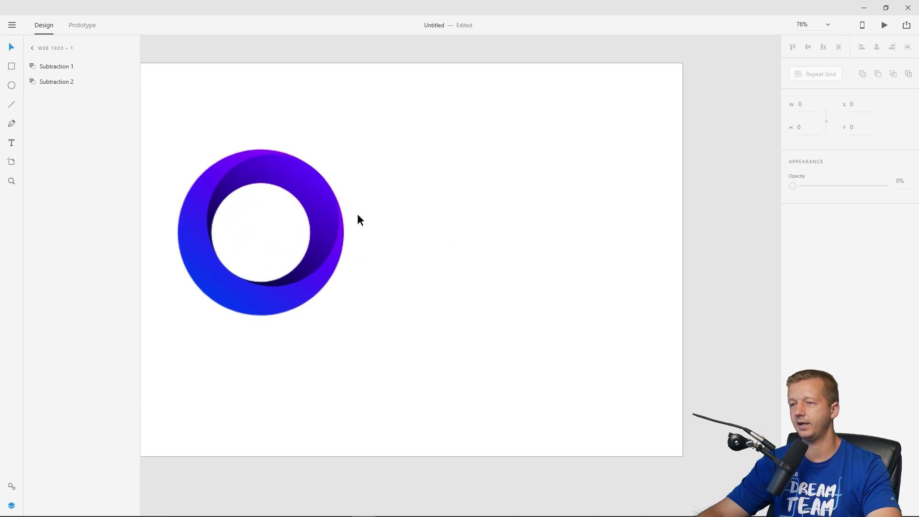
pyautogui.moveTo(367, 179); pyautogui.dragTo(426, 188)
pyautogui.moveTo(343, 223); pyautogui.dragTo(337, 227)
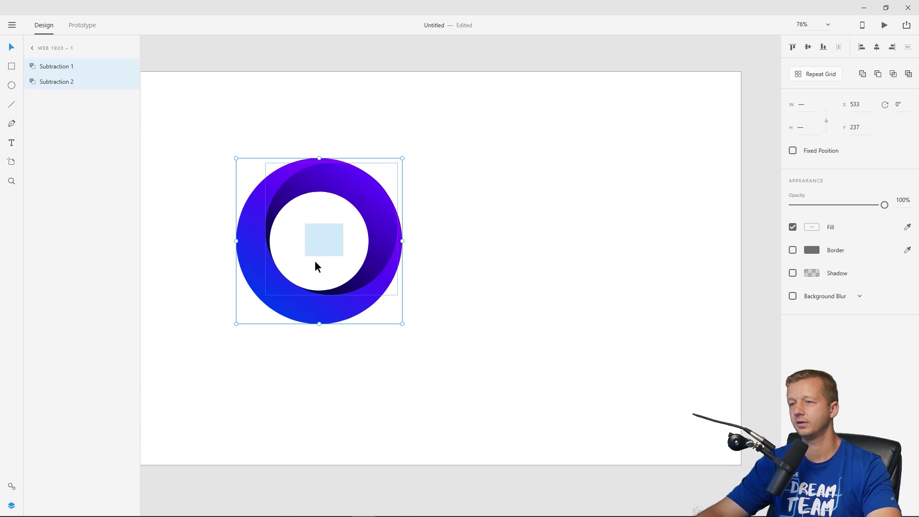
pyautogui.click(454, 178)
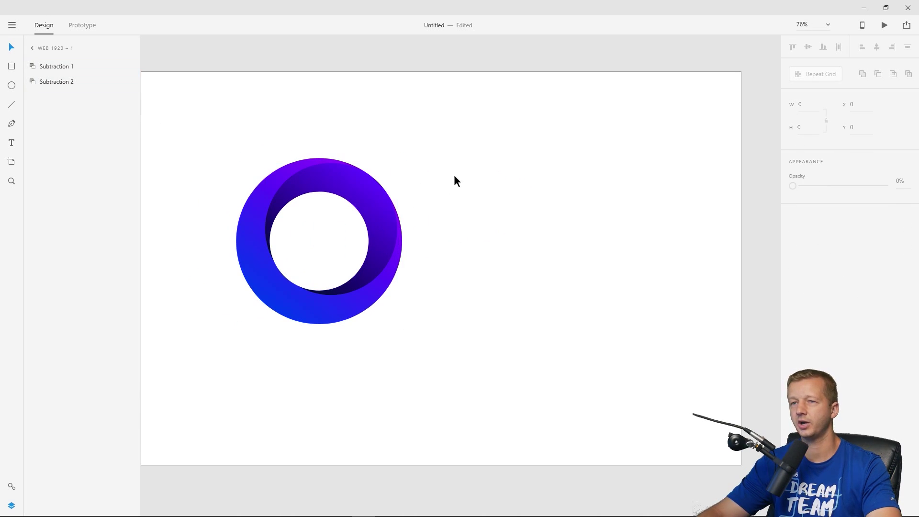
pyautogui.click(317, 171)
pyautogui.click(449, 230)
pyautogui.moveTo(434, 314); pyautogui.dragTo(201, 164)
pyautogui.moveTo(402, 324); pyautogui.dragTo(340, 291)
pyautogui.moveTo(301, 251); pyautogui.dragTo(373, 289)
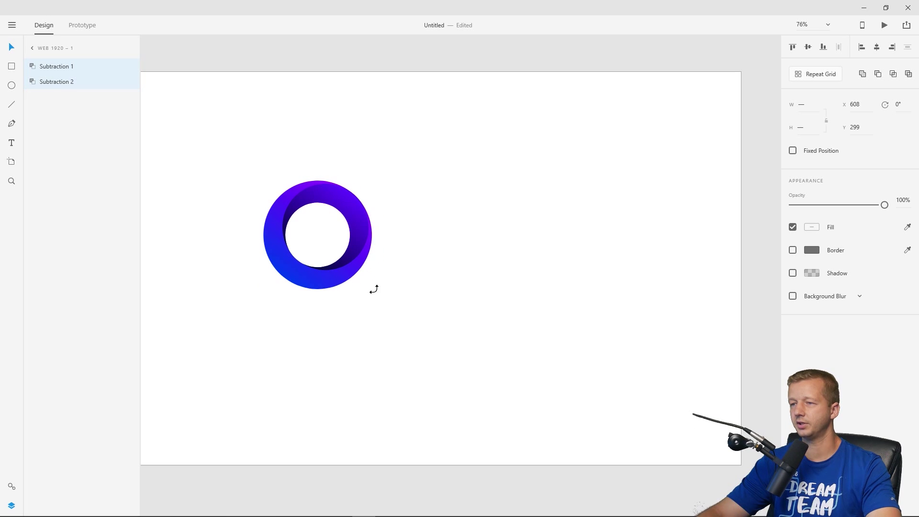
pyautogui.click(339, 135)
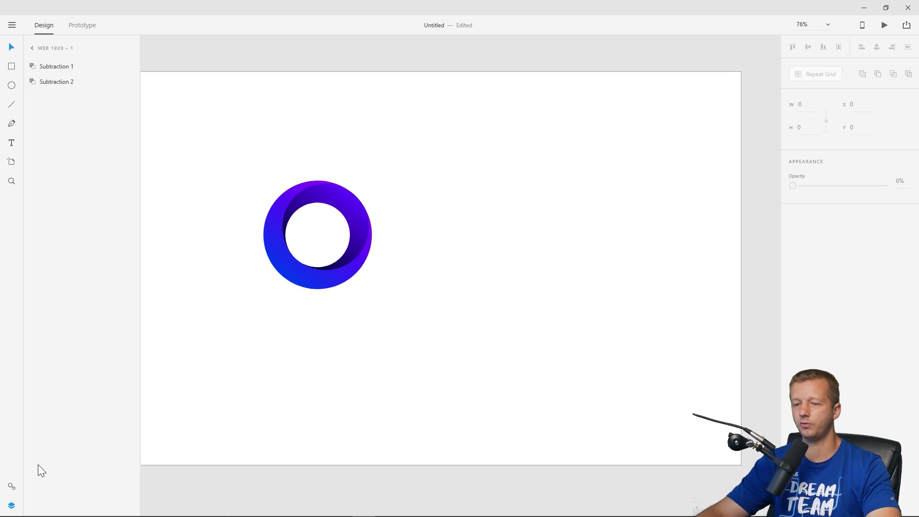
# Hide the layer list and add the point text "intuitive" beside the ring on the right.
pyautogui.click(12, 505)
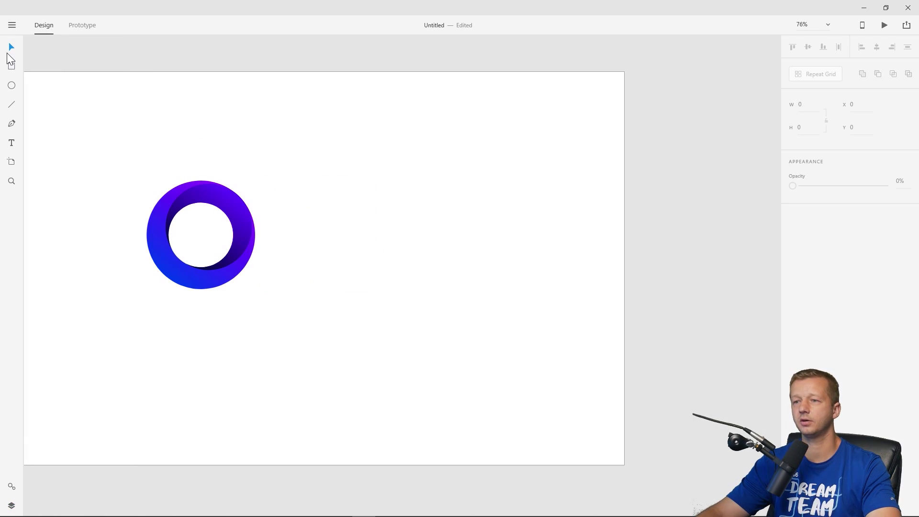
pyautogui.press('space')
pyautogui.moveTo(238, 131); pyautogui.dragTo(347, 133)
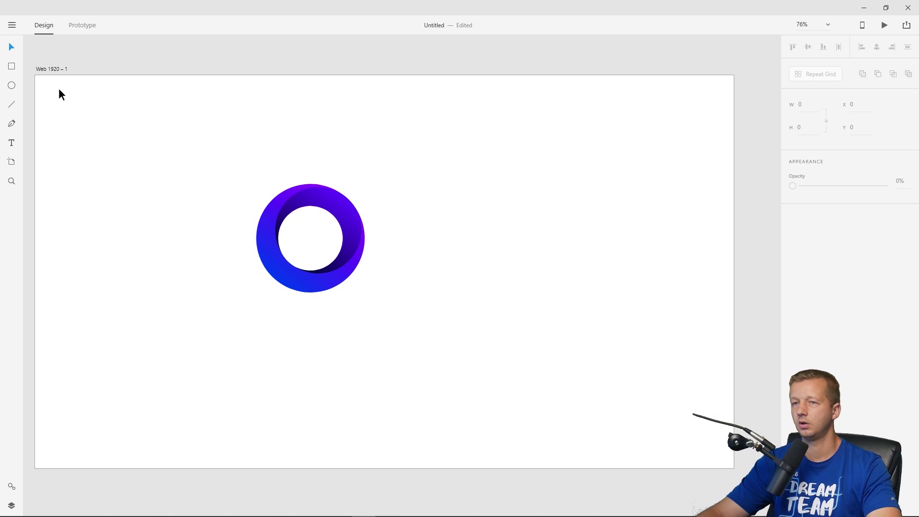
pyautogui.click(13, 144)
pyautogui.click(397, 211)
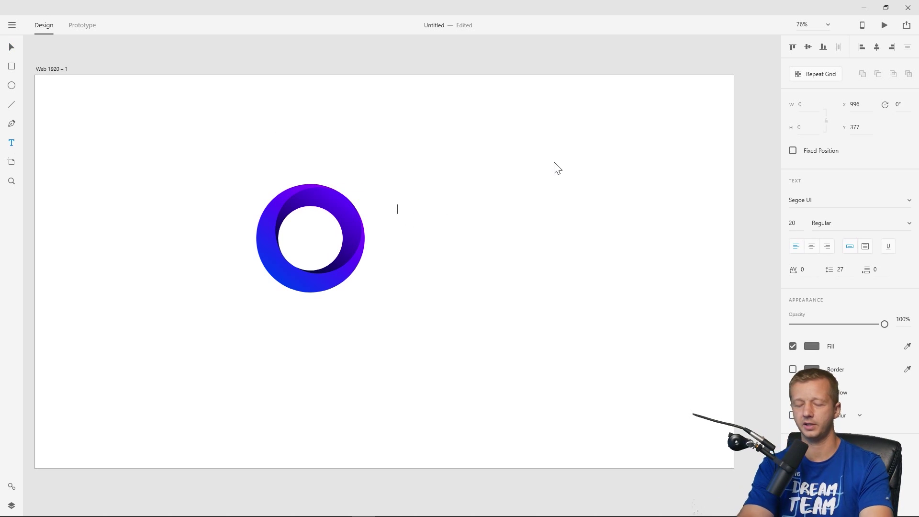
pyautogui.write('M')
pyautogui.write('intu')
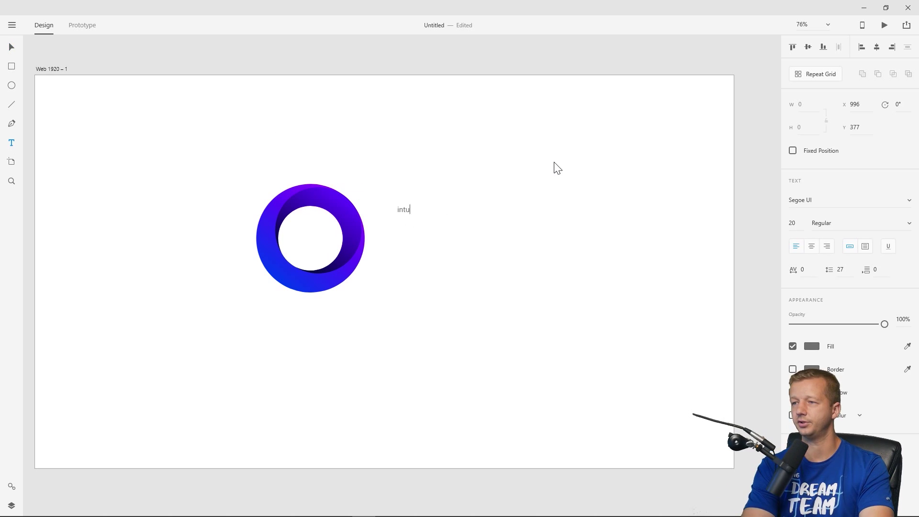
pyautogui.write('itive')
pyautogui.press('Escape')
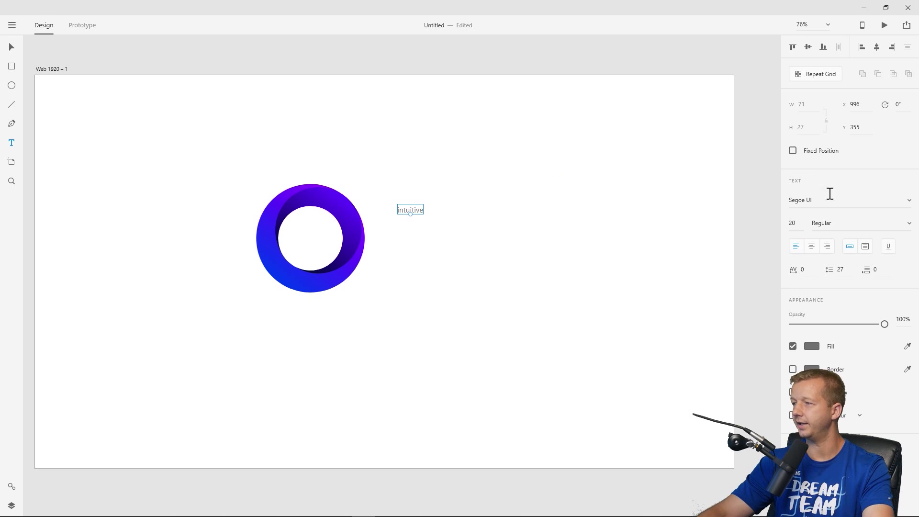
# Set the "intuitive" text to the Montserrat font at size 101.
pyautogui.click(837, 202)
pyautogui.write('Montserrat')
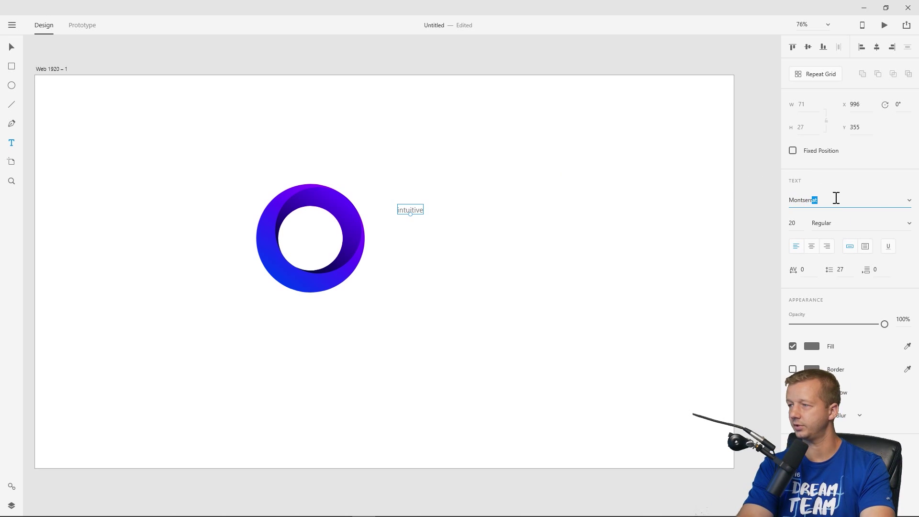
pyautogui.press('Return')
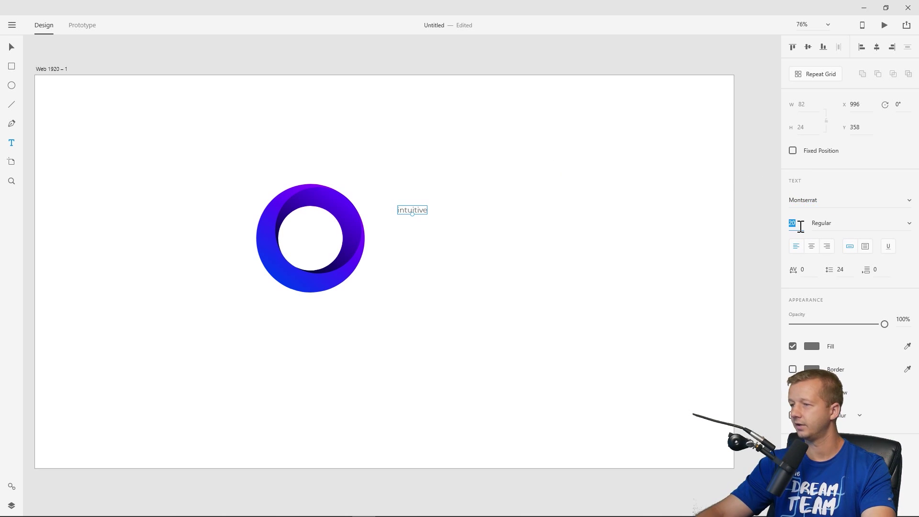
pyautogui.write('101')
pyautogui.press('Return')
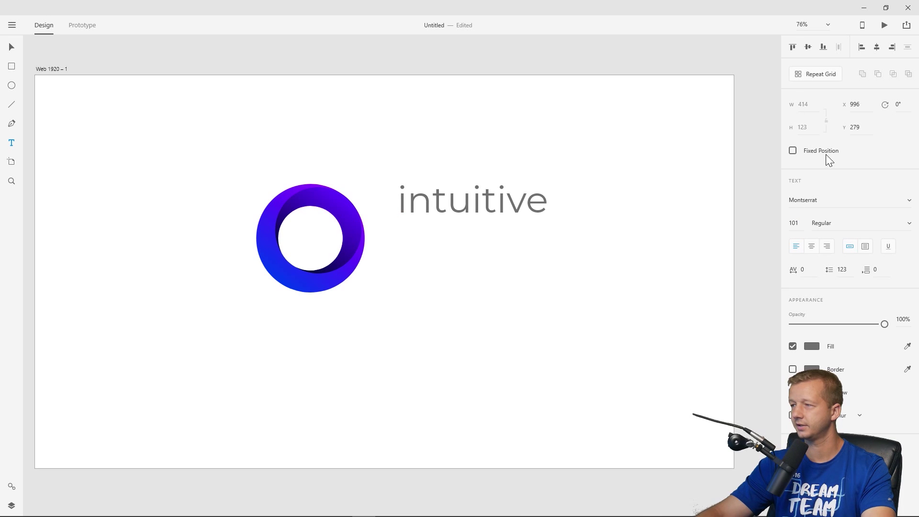
# Fill the "intuitive" text with black and move it slightly down beside the ring.
pyautogui.click(815, 348)
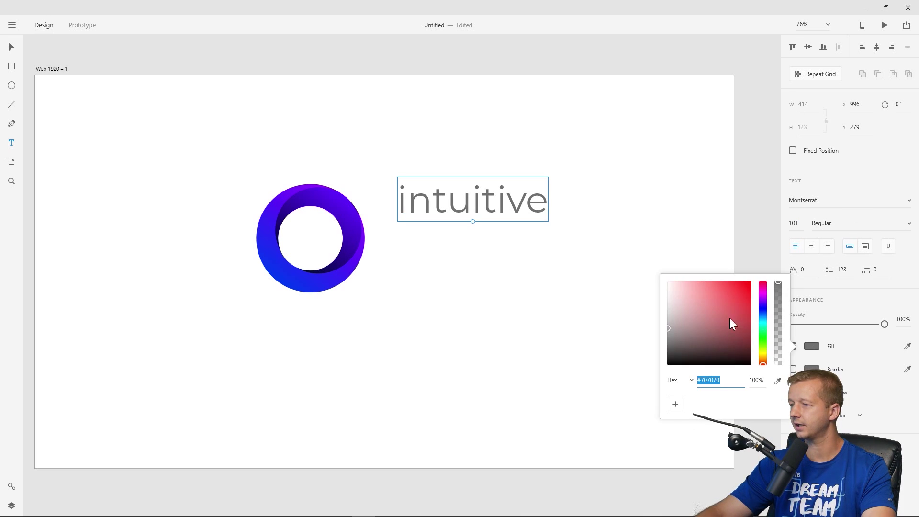
pyautogui.moveTo(730, 321); pyautogui.dragTo(633, 384)
pyautogui.click(12, 47)
pyautogui.moveTo(463, 205); pyautogui.dragTo(462, 221)
pyautogui.click(271, 130)
# Add a text box about 569 × 100 under "intuitive" reading "lorem ipsum yeah whatever", at size 35 and 46% opacity.
pyautogui.click(13, 143)
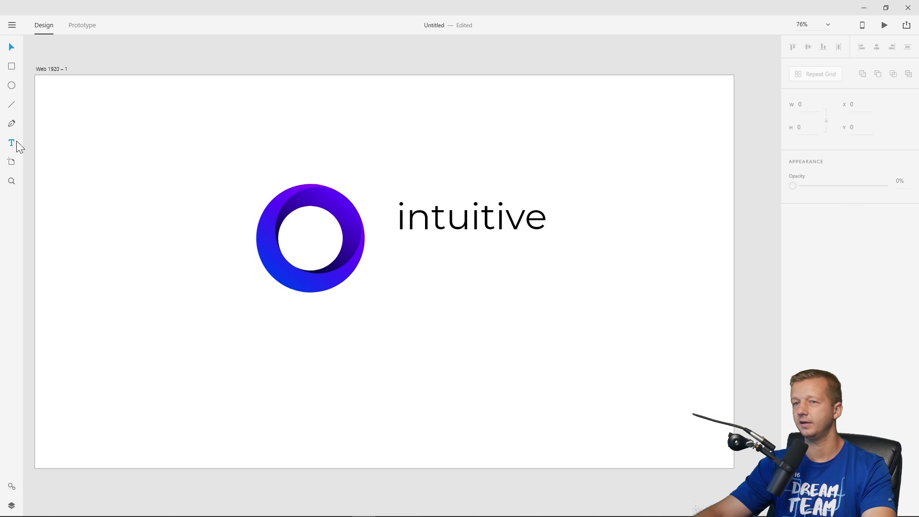
pyautogui.moveTo(400, 244); pyautogui.dragTo(607, 281)
pyautogui.write('lorem')
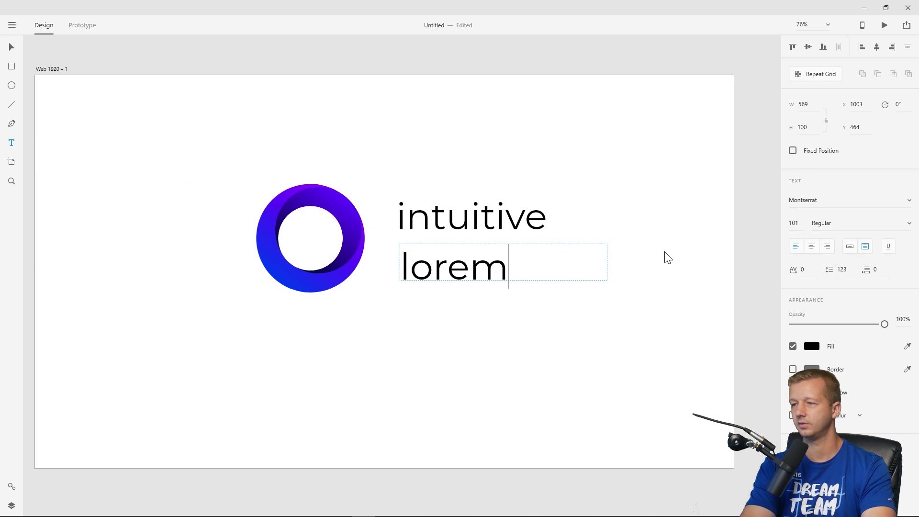
pyautogui.write(' ipsum yeah whatever')
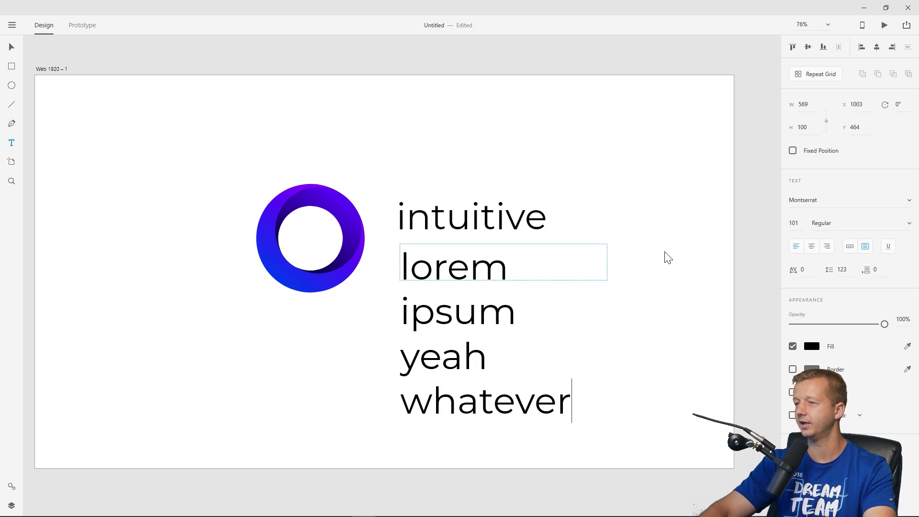
pyautogui.press('Escape')
pyautogui.moveTo(794, 224); pyautogui.dragTo(808, 362)
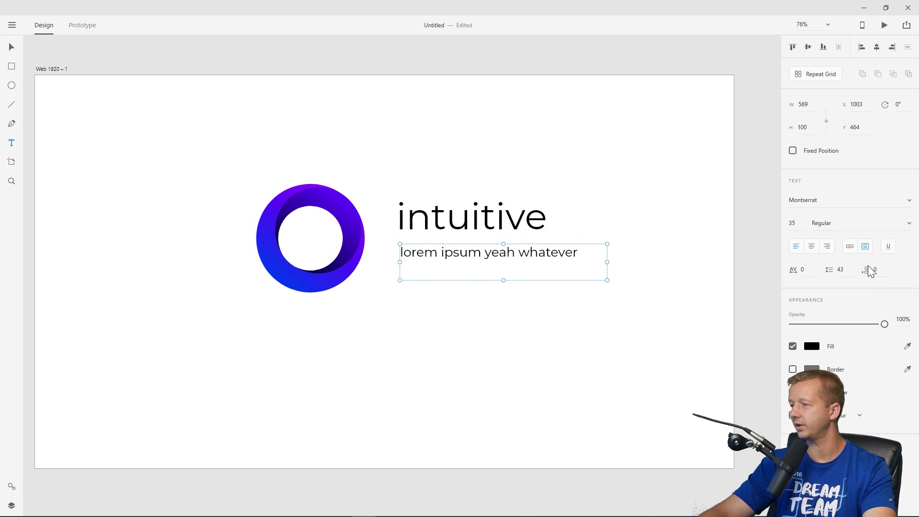
pyautogui.moveTo(885, 324); pyautogui.dragTo(834, 324)
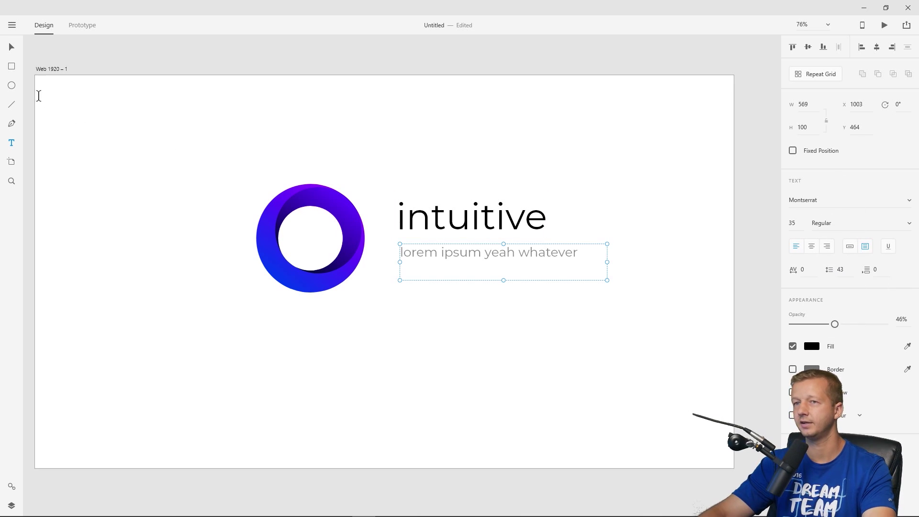
# Move the tagline up close beneath "intuitive" and nudge it into alignment at X 1000, Y 441.
pyautogui.click(12, 49)
pyautogui.click(491, 183)
pyautogui.moveTo(436, 254); pyautogui.dragTo(429, 245)
pyautogui.press('Down')
pyautogui.press('Left')
pyautogui.press('Left')
pyautogui.press('Left')
pyautogui.press('Left')
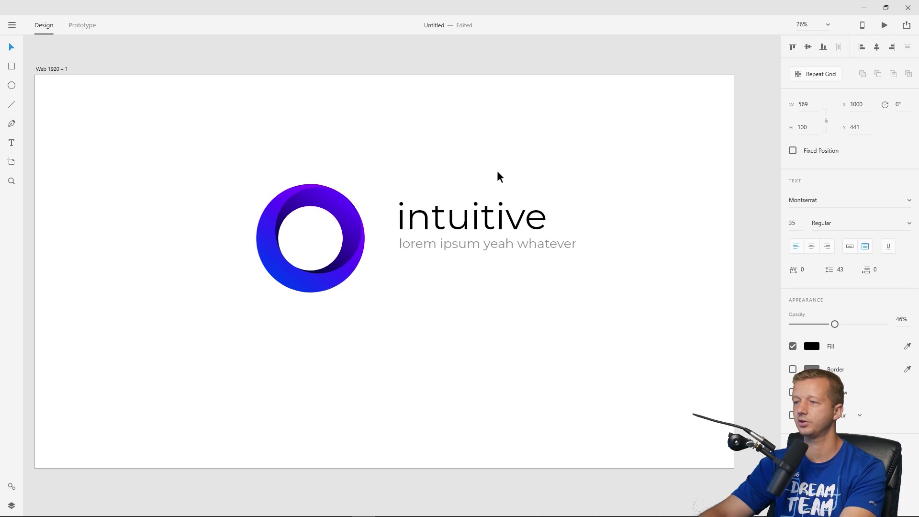
# Move the title and tagline together closer to the ring and vertically centre them on it by eye.
pyautogui.moveTo(510, 136); pyautogui.dragTo(431, 308)
pyautogui.moveTo(438, 206); pyautogui.dragTo(425, 215)
pyautogui.click(537, 105)
# Select the ring and both texts and move the whole logo to X 507, Y 323.
pyautogui.moveTo(530, 120); pyautogui.dragTo(468, 129)
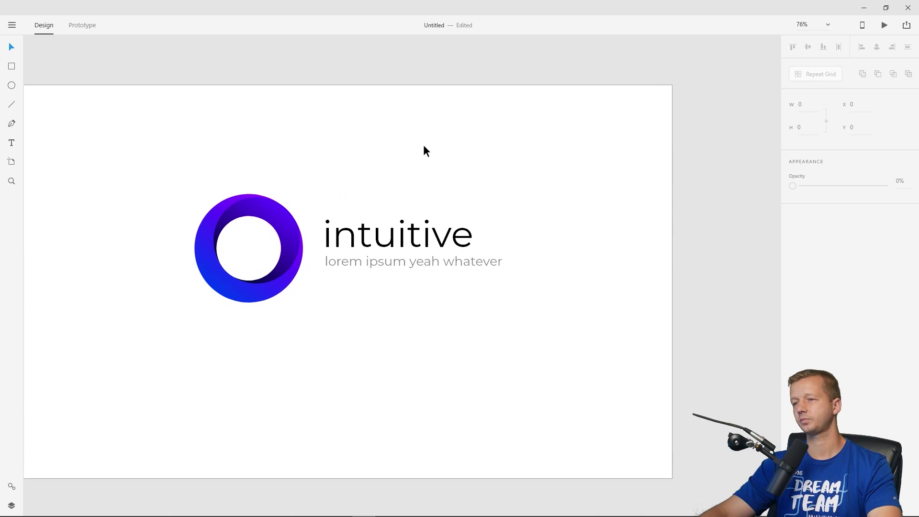
pyautogui.moveTo(309, 157); pyautogui.dragTo(382, 151)
pyautogui.moveTo(633, 157); pyautogui.dragTo(225, 314)
pyautogui.moveTo(357, 252); pyautogui.dragTo(325, 263)
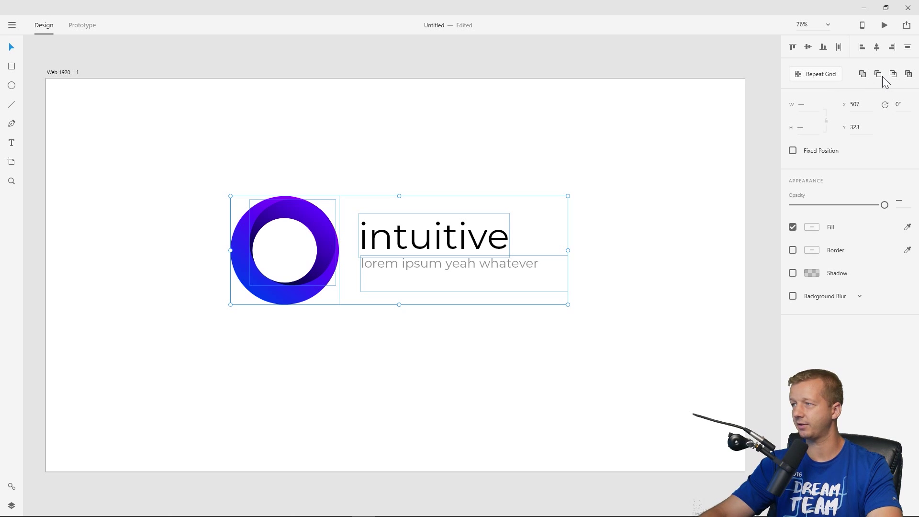
pyautogui.click(316, 157)
# Duplicate the Web 1920 artboard and delete the logo and texts from the copy.
pyautogui.click(61, 66)
pyautogui.click(63, 72)
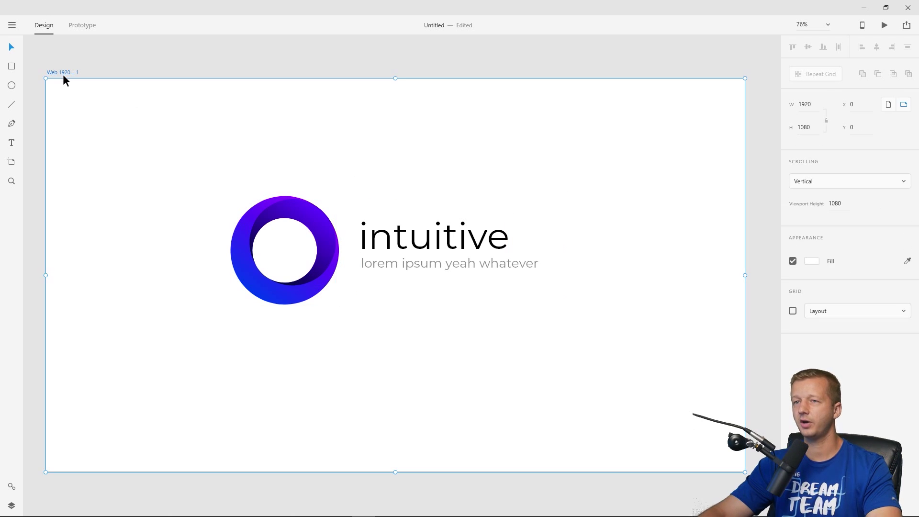
pyautogui.hotkey('ctrl', 'd')
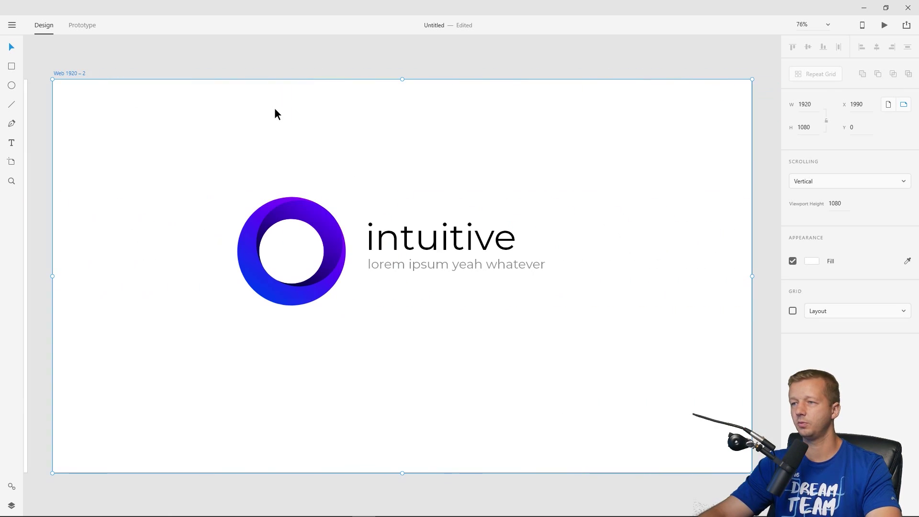
pyautogui.click(264, 69)
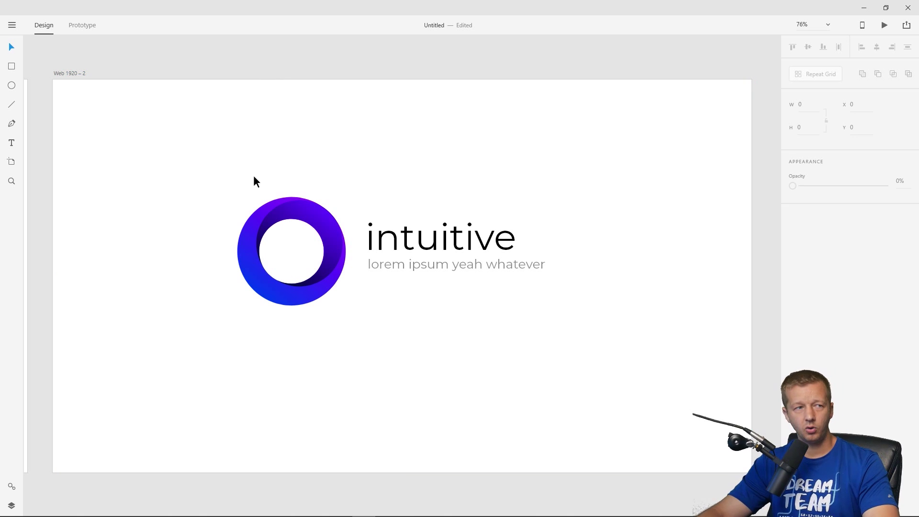
pyautogui.moveTo(207, 159); pyautogui.dragTo(611, 361)
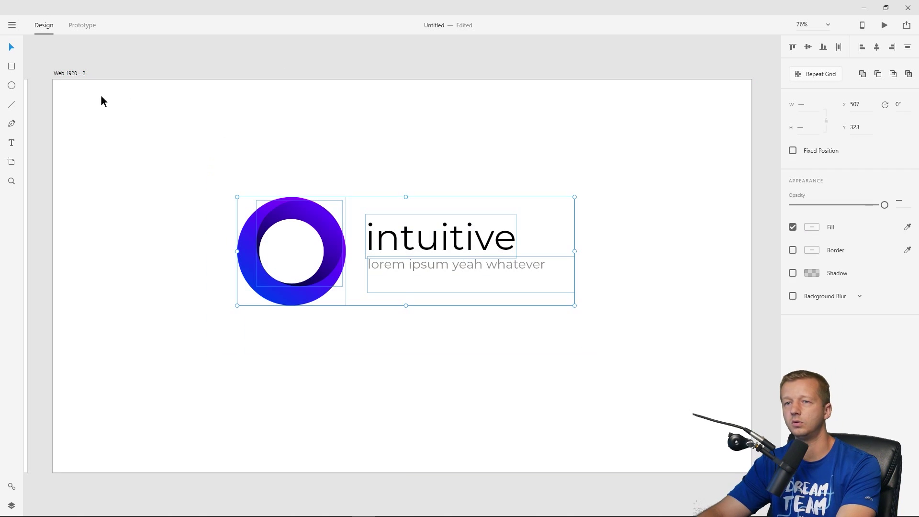
pyautogui.press('Delete')
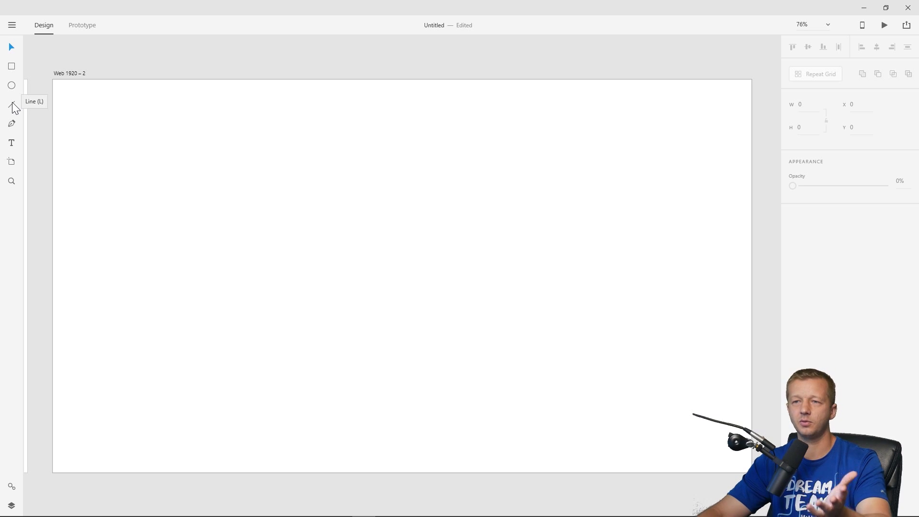
# Try the Line tool with two freely angled lines on the blank artboard, removing each one.
pyautogui.click(13, 103)
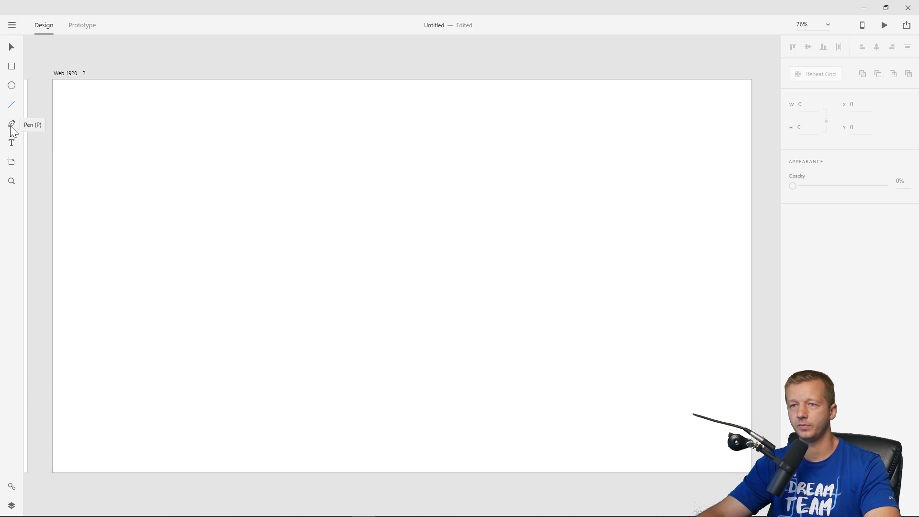
pyautogui.moveTo(312, 245)
pyautogui.mouseDown()
pyautogui.moveTo(359, 209)
pyautogui.moveTo(460, 201)
pyautogui.moveTo(463, 214)
pyautogui.moveTo(471, 209)
pyautogui.moveTo(385, 215)
pyautogui.moveTo(439, 246)
pyautogui.moveTo(395, 193)
pyautogui.moveTo(452, 194)
pyautogui.mouseUp()
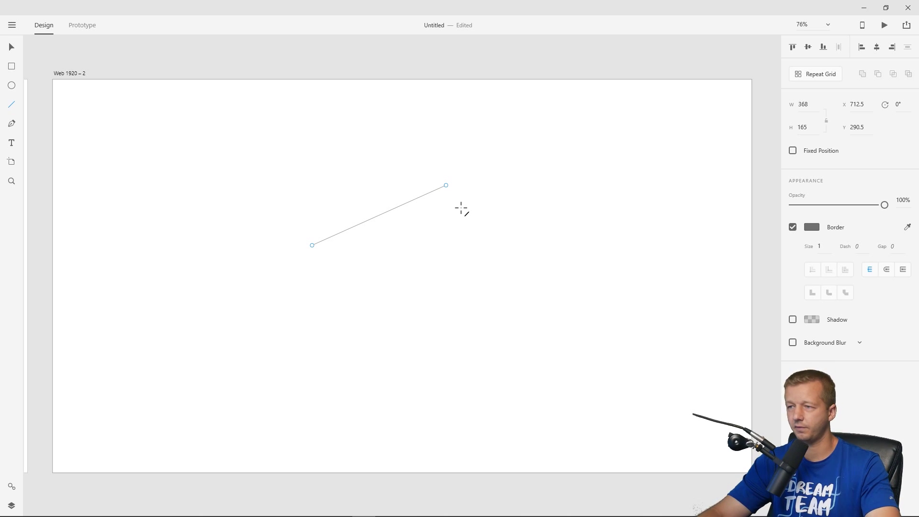
pyautogui.hotkey('ctrl', 'z')
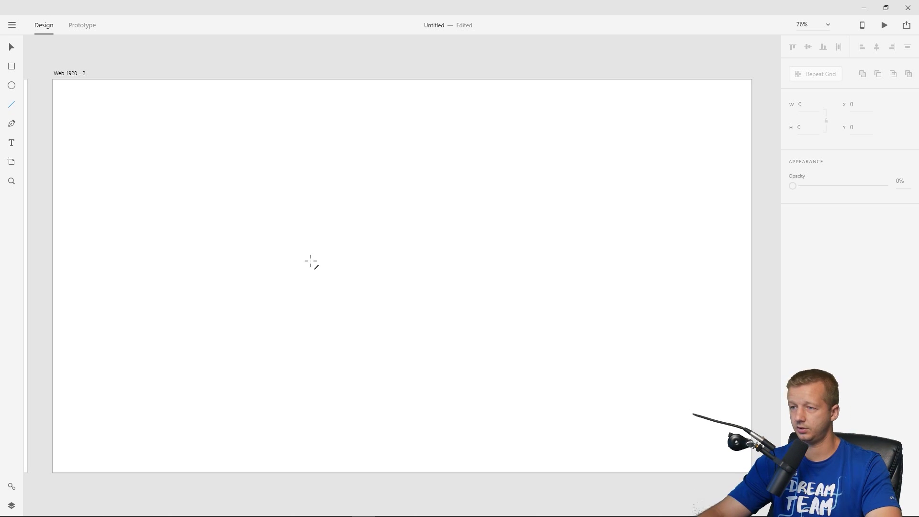
pyautogui.moveTo(311, 261)
pyautogui.mouseDown()
pyautogui.moveTo(341, 265)
pyautogui.moveTo(345, 233)
pyautogui.moveTo(447, 263)
pyautogui.moveTo(411, 375)
pyautogui.moveTo(234, 411)
pyautogui.moveTo(169, 268)
pyautogui.moveTo(314, 137)
pyautogui.moveTo(495, 261)
pyautogui.moveTo(258, 381)
pyautogui.moveTo(279, 193)
pyautogui.moveTo(439, 266)
pyautogui.moveTo(411, 184)
pyautogui.moveTo(437, 235)
pyautogui.moveTo(425, 194)
pyautogui.moveTo(434, 205)
pyautogui.moveTo(451, 246)
pyautogui.moveTo(369, 236)
pyautogui.moveTo(312, 259)
pyautogui.moveTo(404, 199)
pyautogui.moveTo(375, 234)
pyautogui.moveTo(287, 195)
pyautogui.moveTo(252, 234)
pyautogui.moveTo(450, 211)
pyautogui.moveTo(320, 262)
pyautogui.moveTo(435, 222)
pyautogui.moveTo(318, 252)
pyautogui.moveTo(432, 213)
pyautogui.moveTo(359, 244)
pyautogui.moveTo(390, 234)
pyautogui.moveTo(374, 240)
pyautogui.mouseUp()
pyautogui.press('Delete')
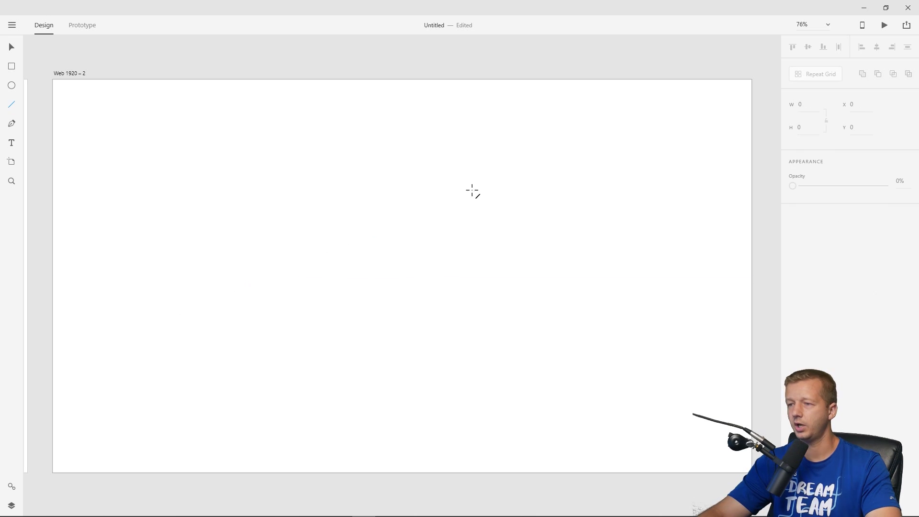
# Draw a horizontal line, tilt it to about 513 by 18, and connect a second diagonal line about 115 by 118 to its end.
pyautogui.moveTo(267, 239); pyautogui.dragTo(462, 239)
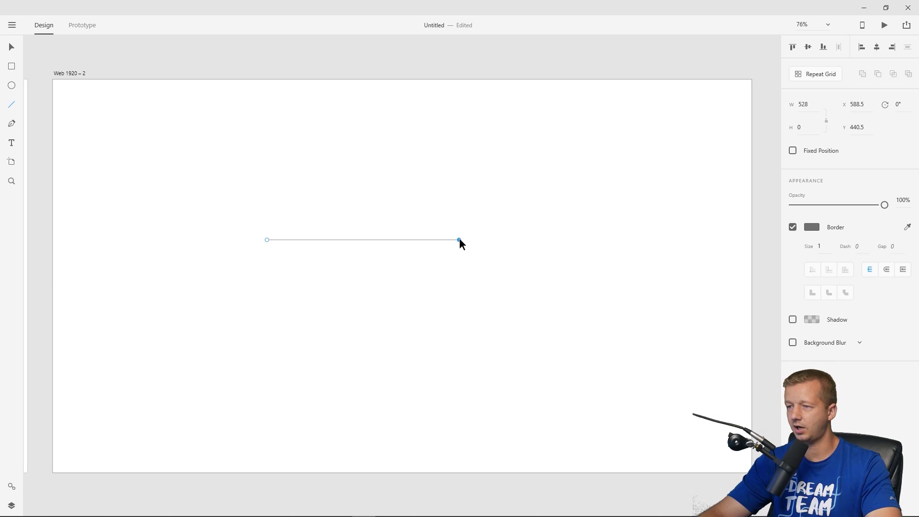
pyautogui.moveTo(458, 240); pyautogui.dragTo(454, 233)
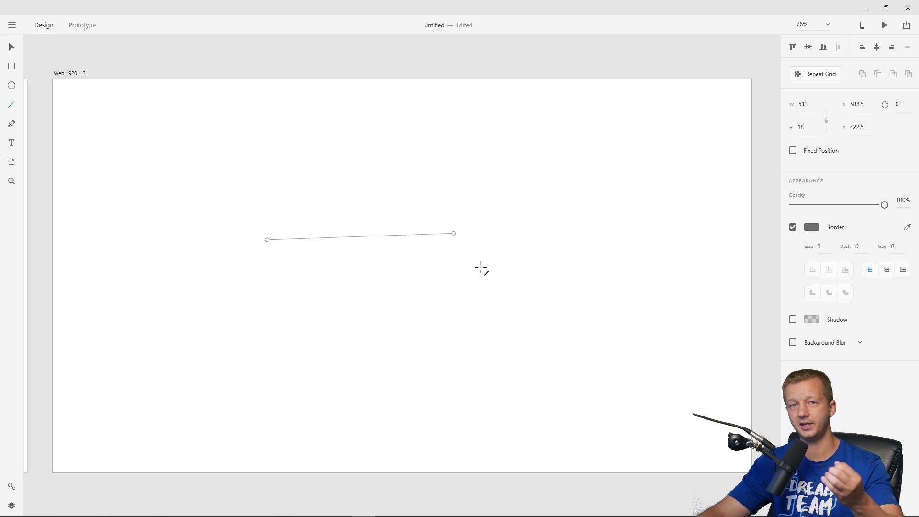
pyautogui.moveTo(496, 275); pyautogui.dragTo(453, 234)
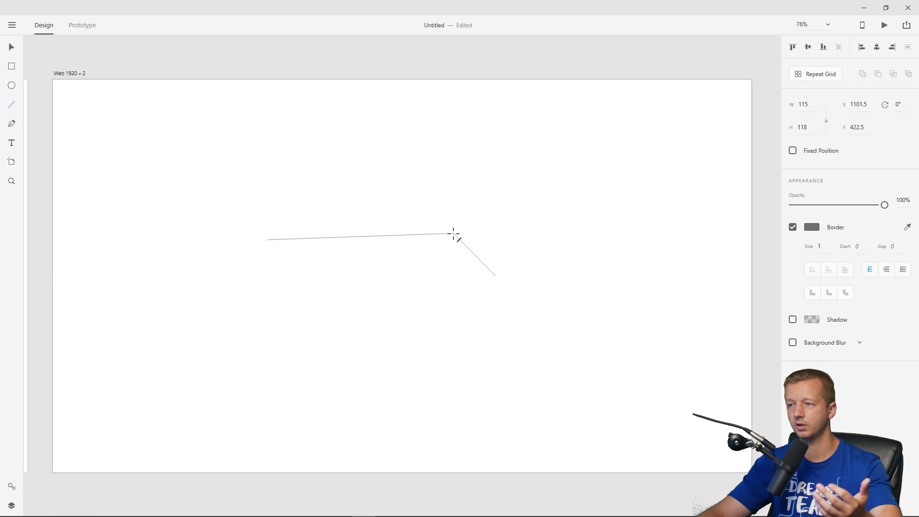
# Examine the joint up close and select each line in turn to check whether they form one path.
pyautogui.scroll(5, 472, 240)
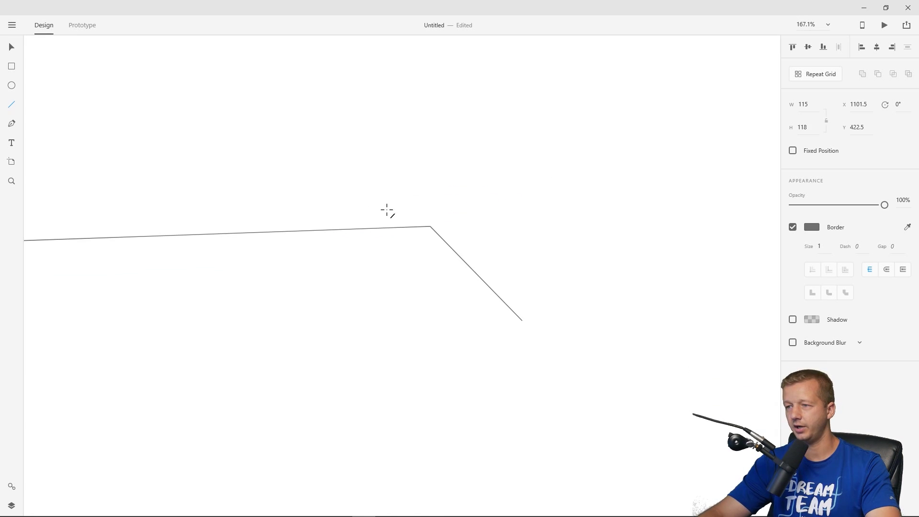
pyautogui.click(11, 50)
pyautogui.click(361, 139)
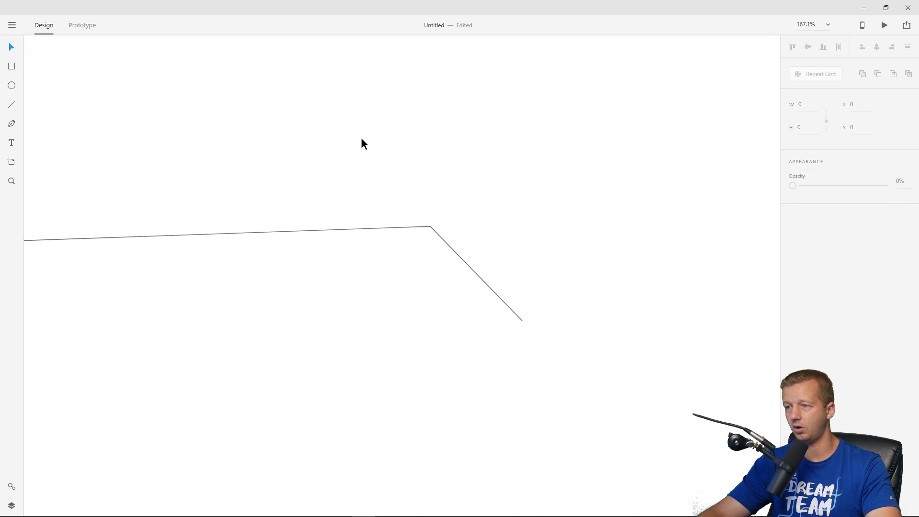
pyautogui.click(438, 235)
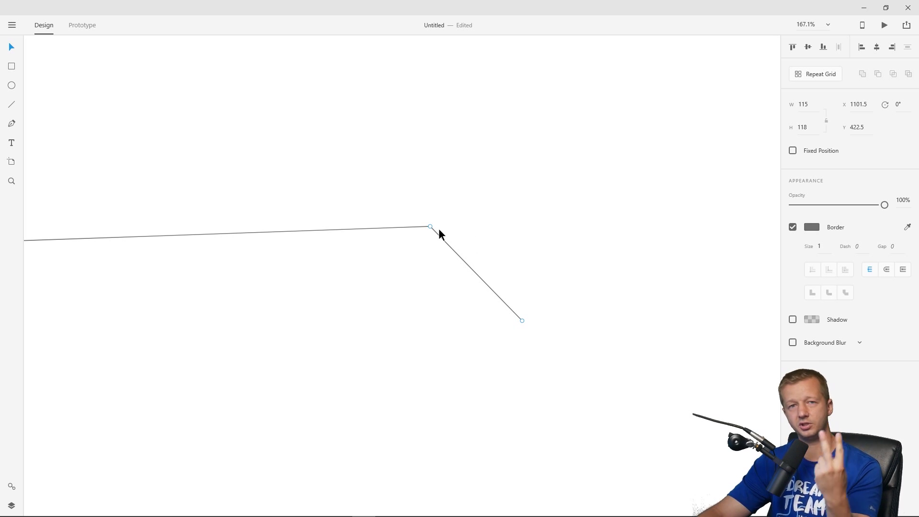
pyautogui.moveTo(401, 186); pyautogui.dragTo(536, 194)
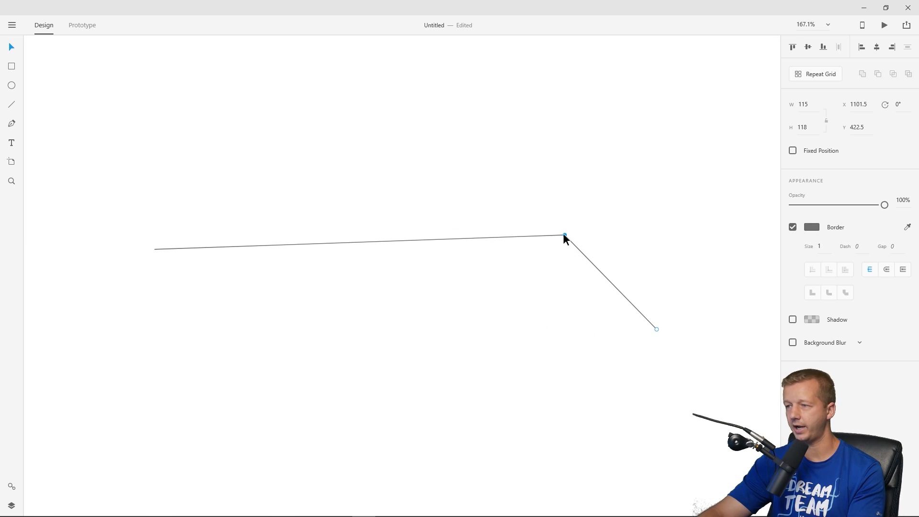
pyautogui.doubleClick(538, 236)
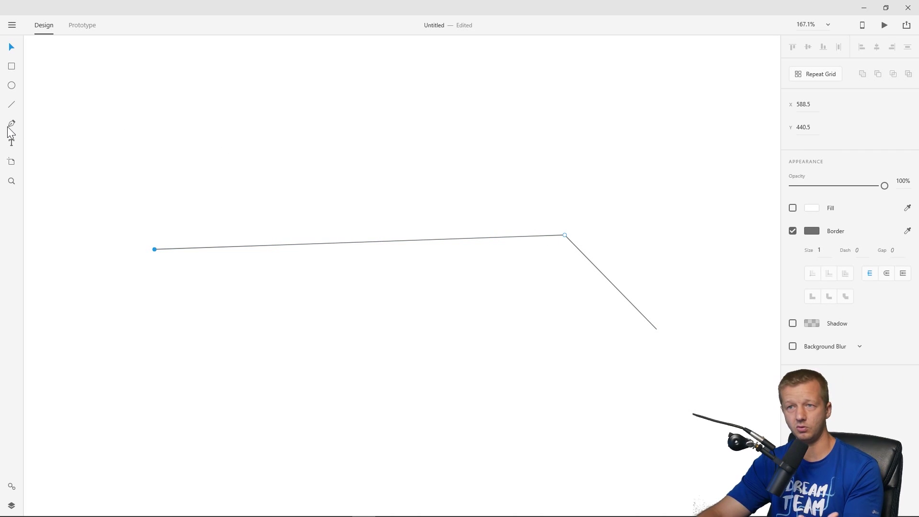
pyautogui.press('Escape')
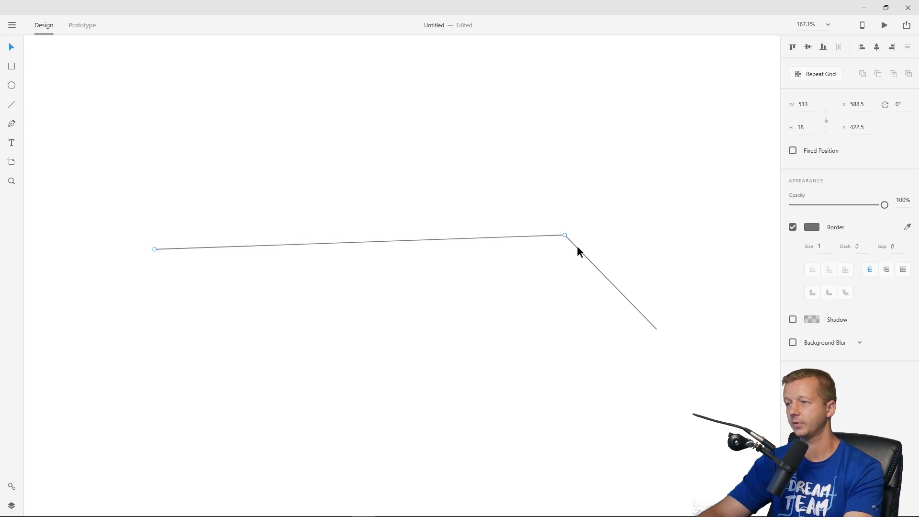
# Delete both connected lines from the artboard.
pyautogui.press('Escape')
pyautogui.click(578, 247)
pyautogui.press('Delete')
pyautogui.click(523, 237)
pyautogui.press('Delete')
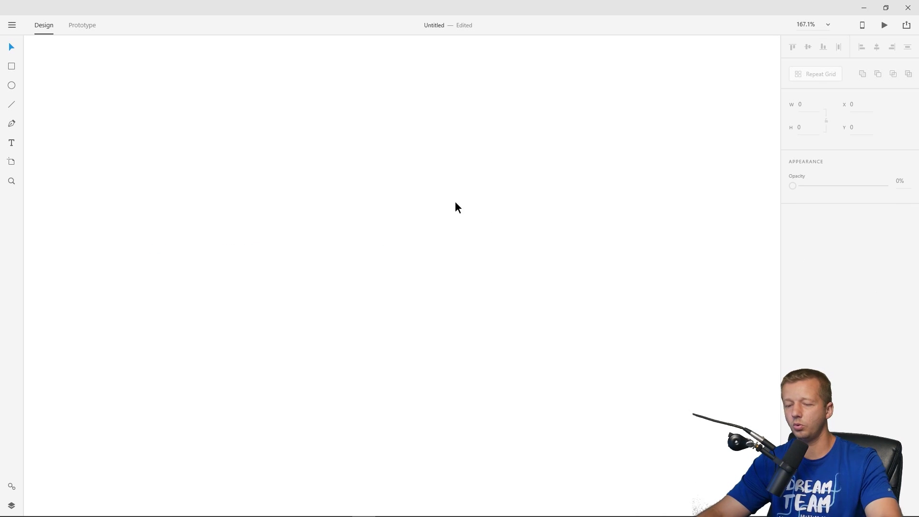
# Draw a perfectly horizontal line about 601 long at X 448.5, Y 408.5 as an input field underline.
pyautogui.hotkey('ctrl', '0')
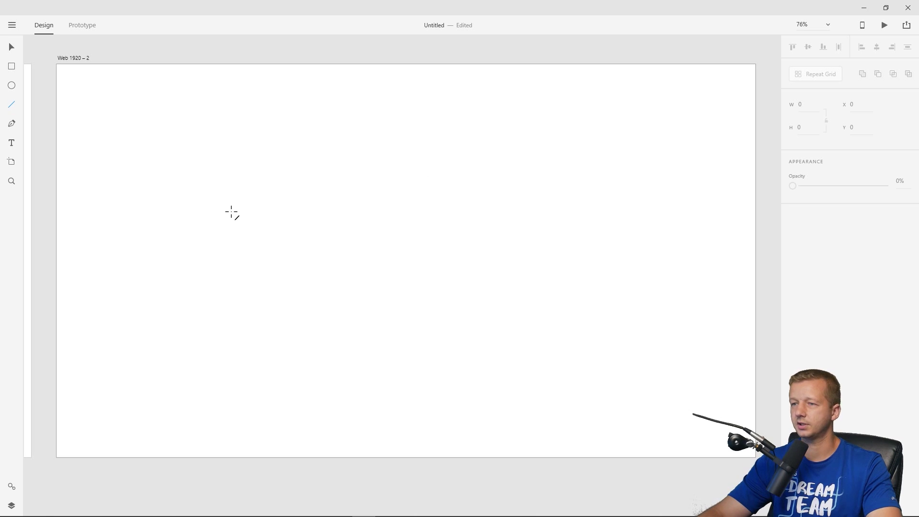
pyautogui.moveTo(221, 213); pyautogui.dragTo(472, 212)
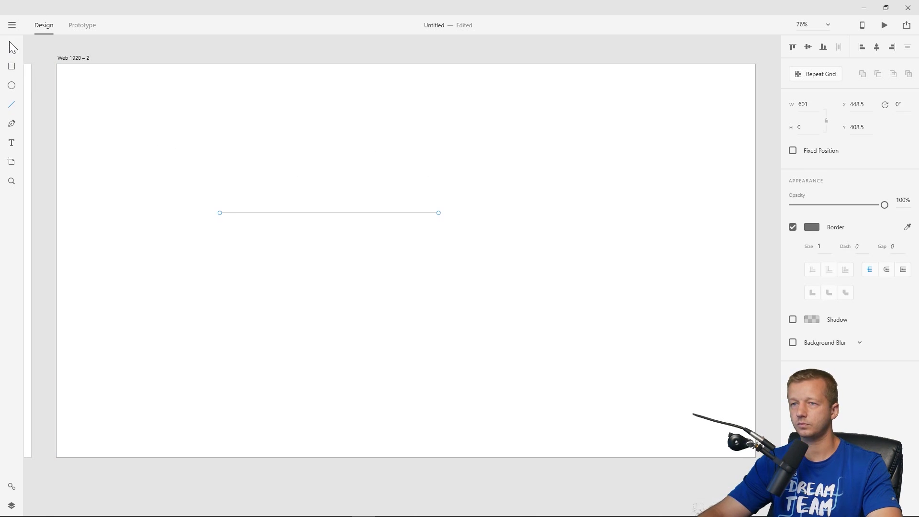
pyautogui.click(12, 47)
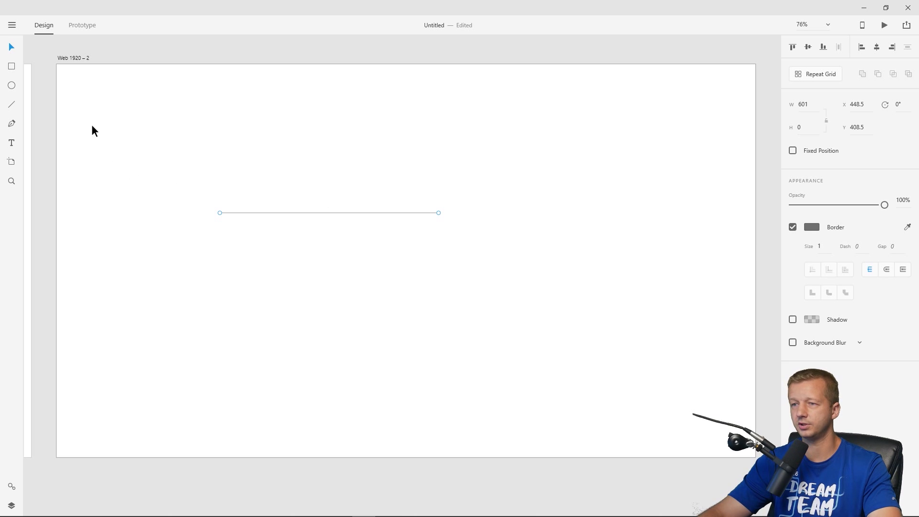
pyautogui.click(15, 49)
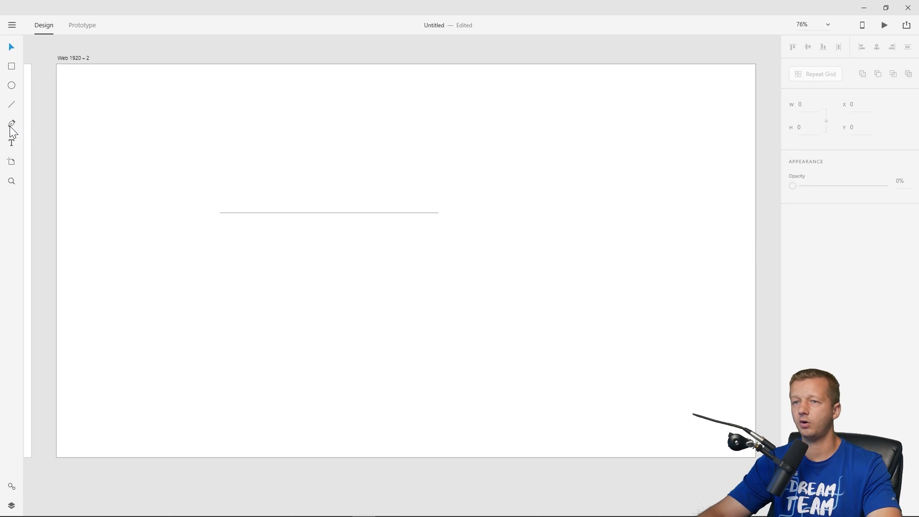
# Add the text "Placeholder Text" just above the start of the line and set its opacity to 42%.
pyautogui.click(219, 200)
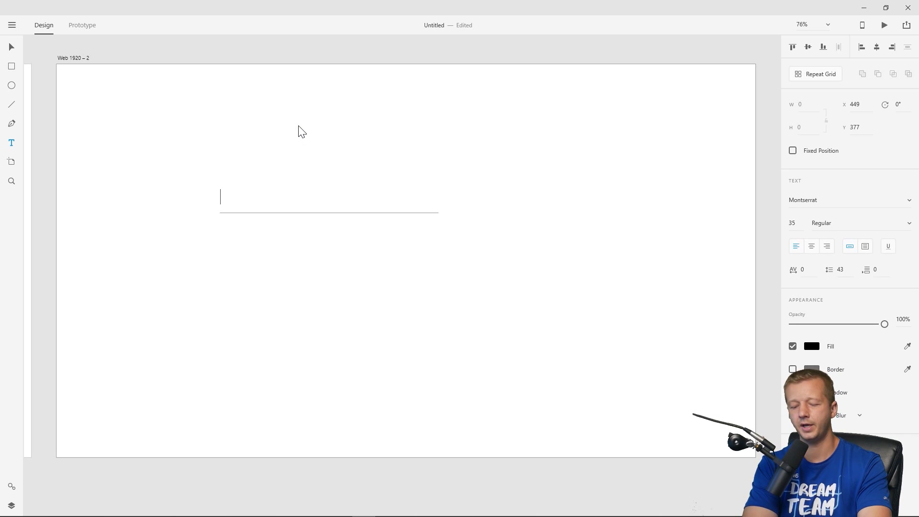
pyautogui.write('Placeholder Text')
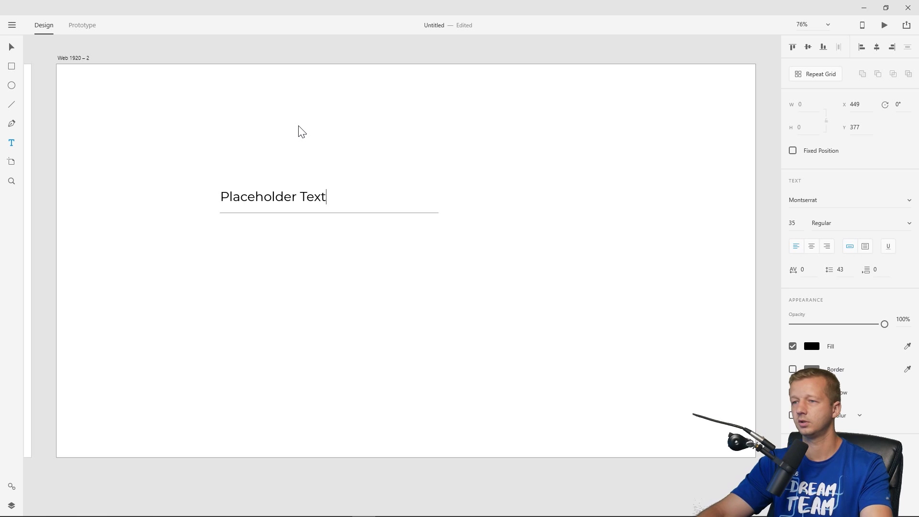
pyautogui.press('Escape')
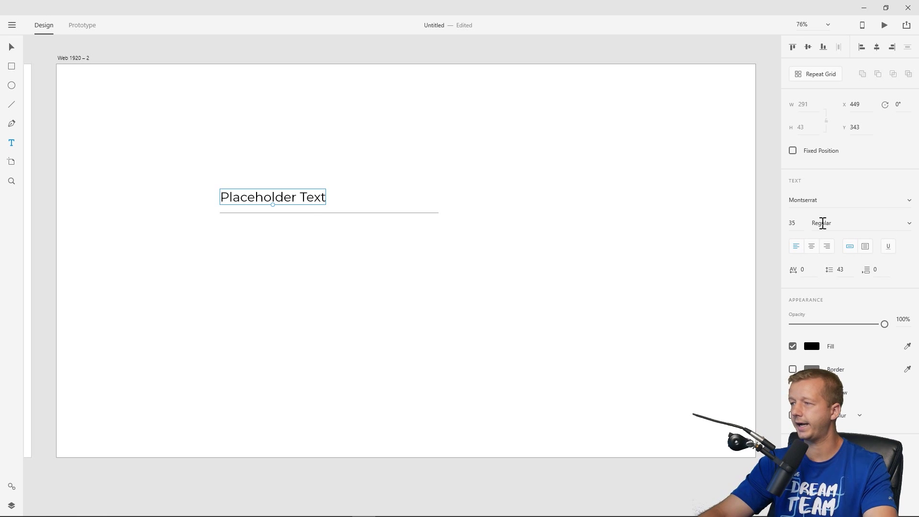
pyautogui.moveTo(872, 323); pyautogui.dragTo(831, 322)
pyautogui.click(12, 48)
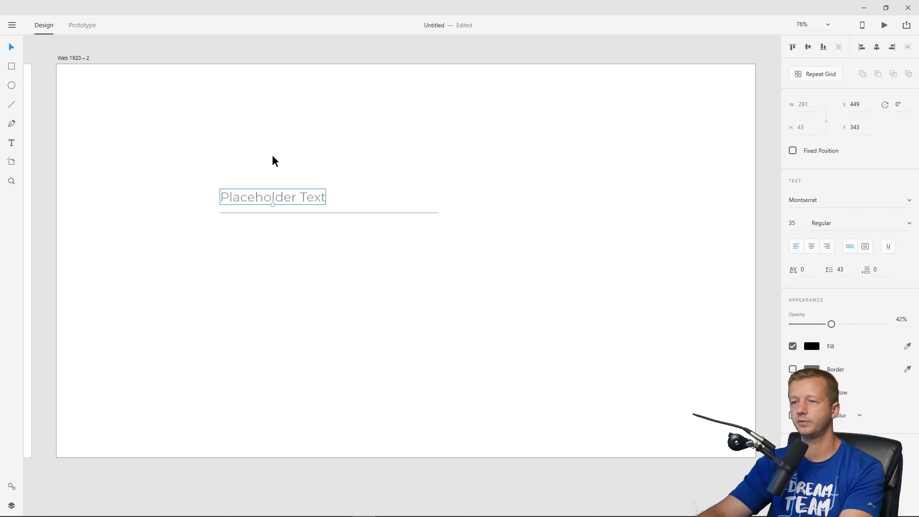
# Nudge the placeholder text down closer to the underline, keeping it aligned with the line's start.
pyautogui.moveTo(260, 178); pyautogui.dragTo(256, 180)
pyautogui.press('Down')
pyautogui.press('Down')
pyautogui.press('Down')
pyautogui.press('Down')
pyautogui.press('Down')
pyautogui.press('Down')
pyautogui.press('Down')
pyautogui.press('Down')
pyautogui.press('Down')
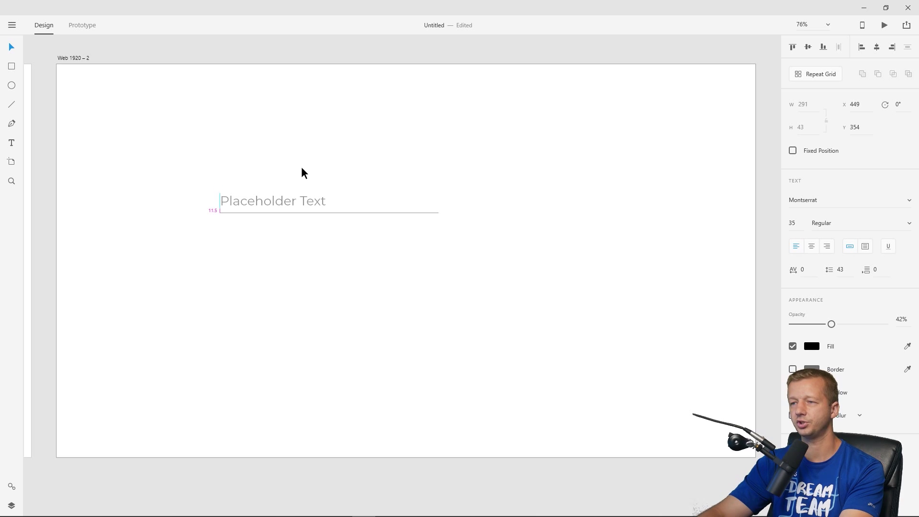
pyautogui.click(300, 166)
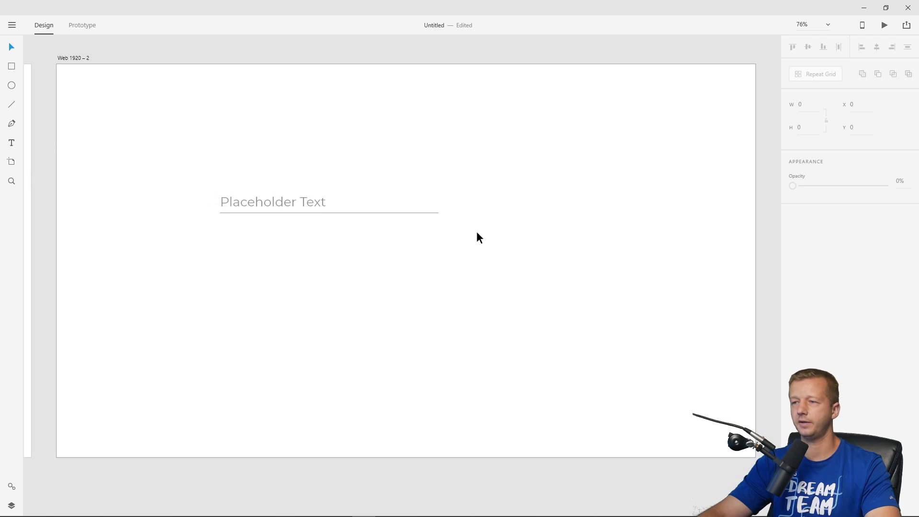
# Draw two crossing diagonal lines, each about 12 by 12, forming a close icon just above the underline's end.
pyautogui.click(14, 181)
pyautogui.moveTo(430, 204); pyautogui.dragTo(458, 216)
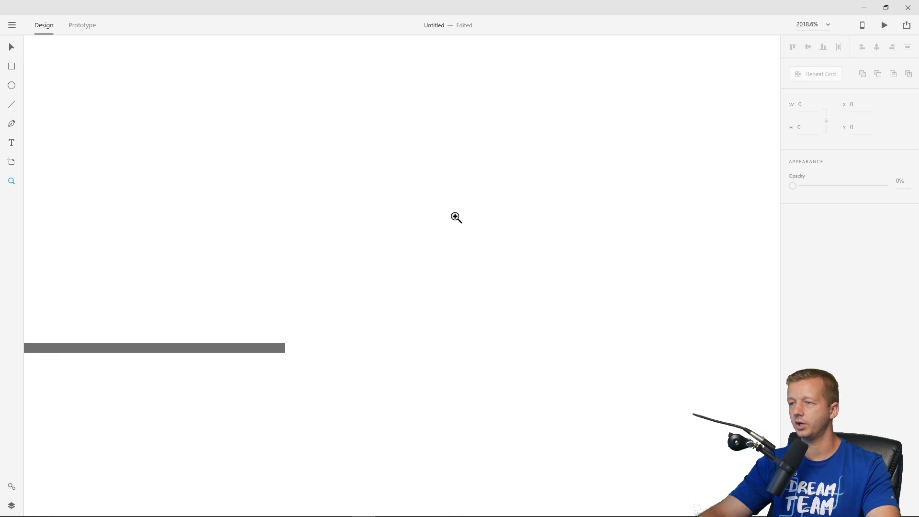
pyautogui.hotkey('ctrl', '1')
pyautogui.moveTo(316, 234); pyautogui.dragTo(418, 295)
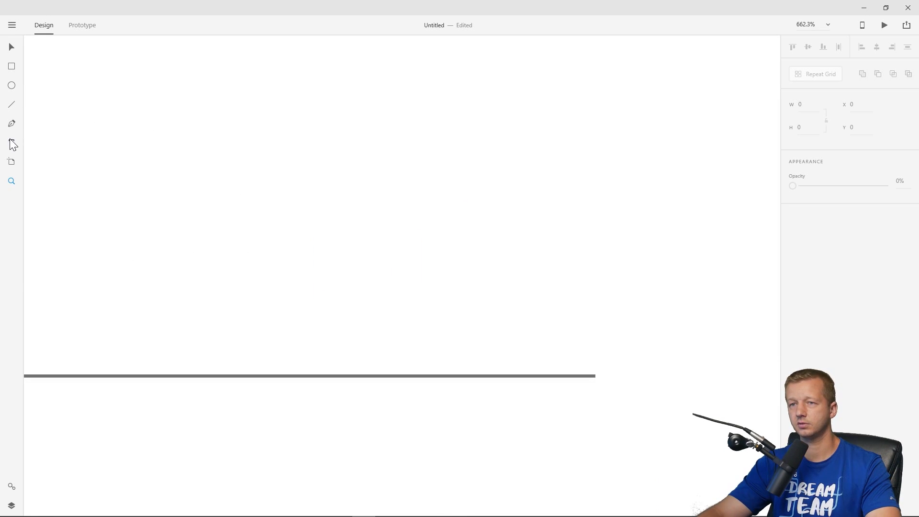
pyautogui.click(11, 105)
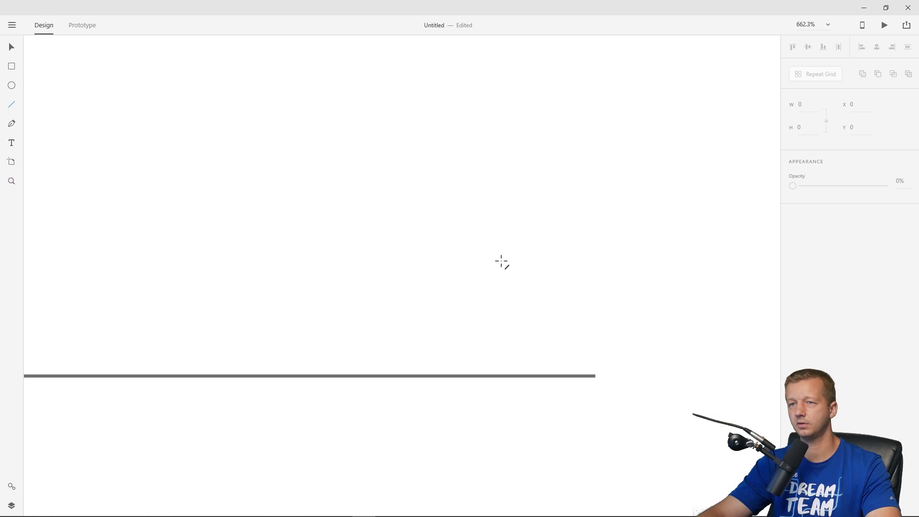
pyautogui.moveTo(596, 323); pyautogui.dragTo(554, 356)
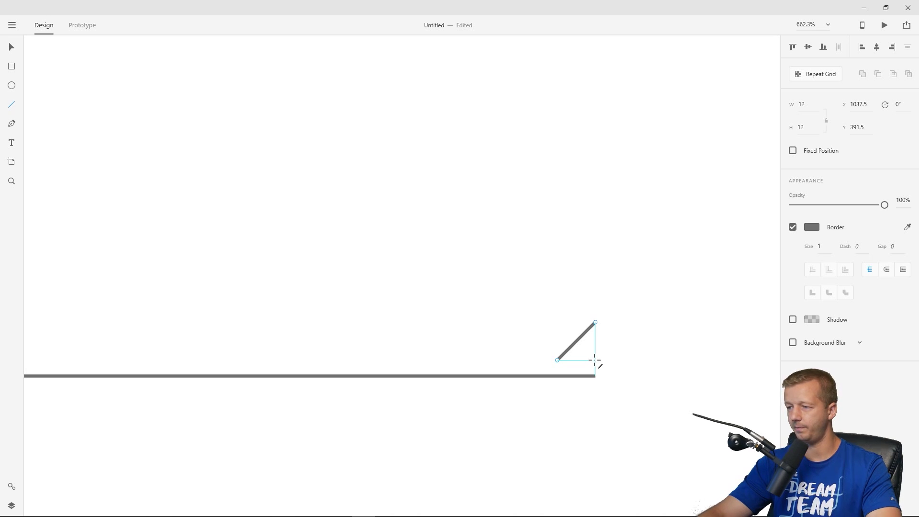
pyautogui.moveTo(595, 360); pyautogui.dragTo(555, 323)
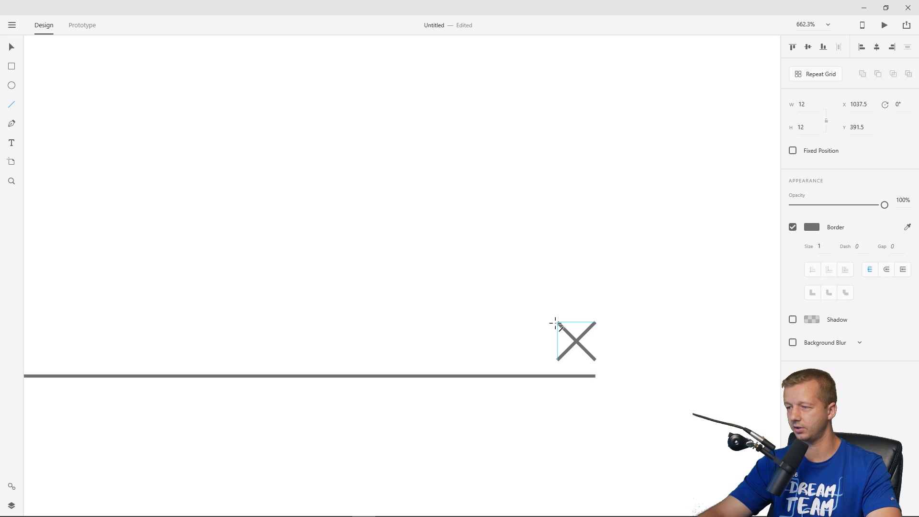
# Select both lines of the close icon, resize it to about 22.61 by 22.61 and place it at X 1012.5, Y 366.5.
pyautogui.click(12, 48)
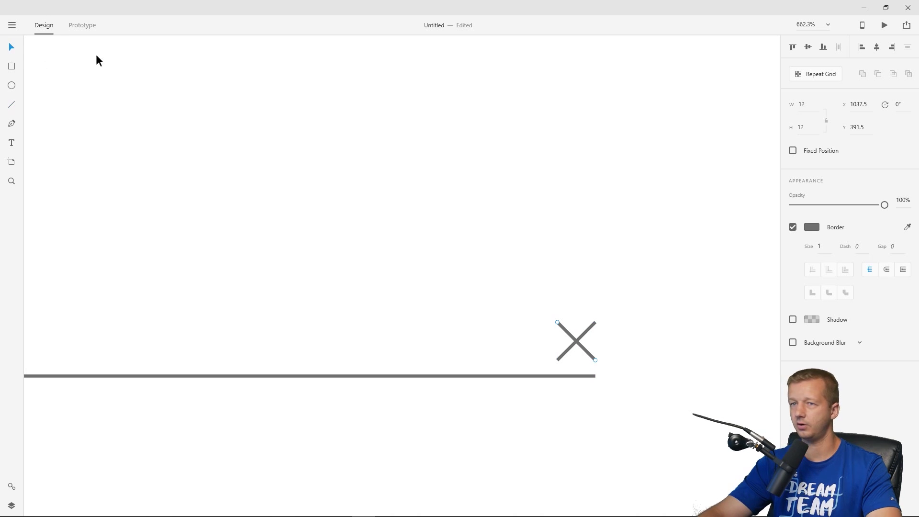
pyautogui.click(612, 263)
pyautogui.moveTo(630, 289); pyautogui.dragTo(550, 350)
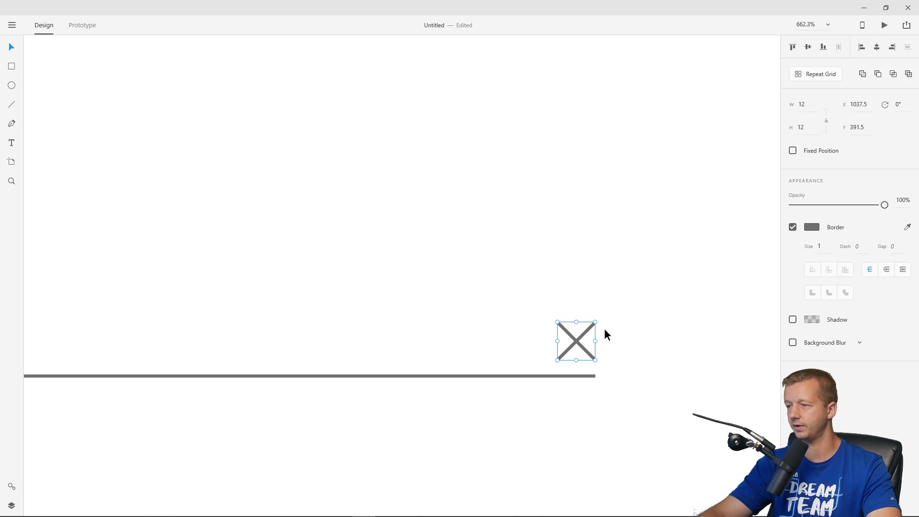
pyautogui.moveTo(594, 321); pyautogui.dragTo(562, 338)
pyautogui.moveTo(503, 289); pyautogui.dragTo(581, 210)
pyautogui.scroll(-3, 480, 236)
pyautogui.moveTo(418, 200); pyautogui.dragTo(541, 234)
pyautogui.scroll(-2, 562, 234)
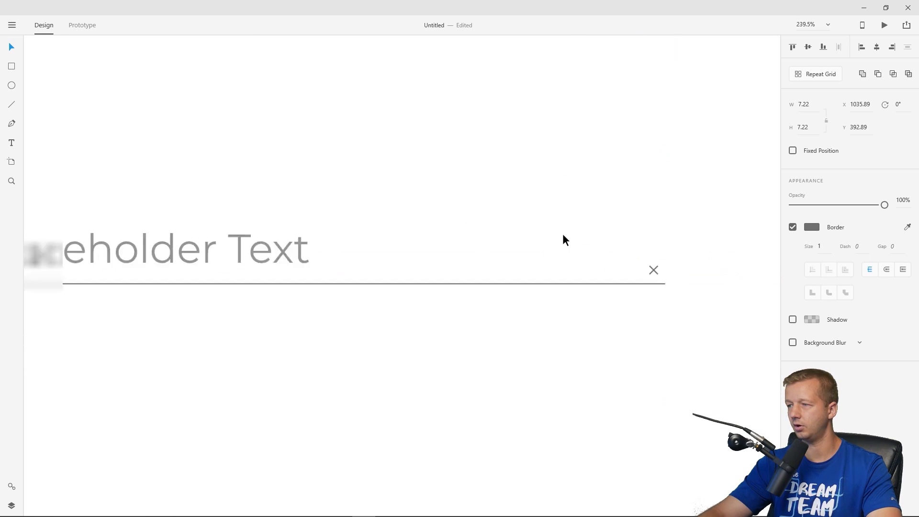
pyautogui.moveTo(625, 257)
pyautogui.mouseDown()
pyautogui.moveTo(602, 232)
pyautogui.moveTo(625, 252)
pyautogui.moveTo(616, 246)
pyautogui.mouseUp()
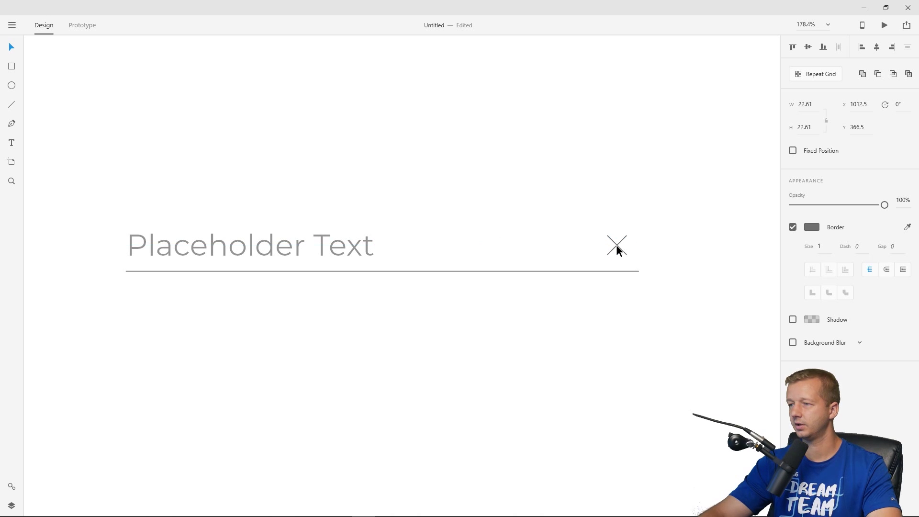
pyautogui.click(545, 211)
# Give the underline beneath the placeholder text a dashed border with a dash of 12 and a gap of 12.
pyautogui.scroll(-4, 450, 192)
pyautogui.moveTo(456, 173); pyautogui.dragTo(338, 192)
pyautogui.scroll(1, 311, 240)
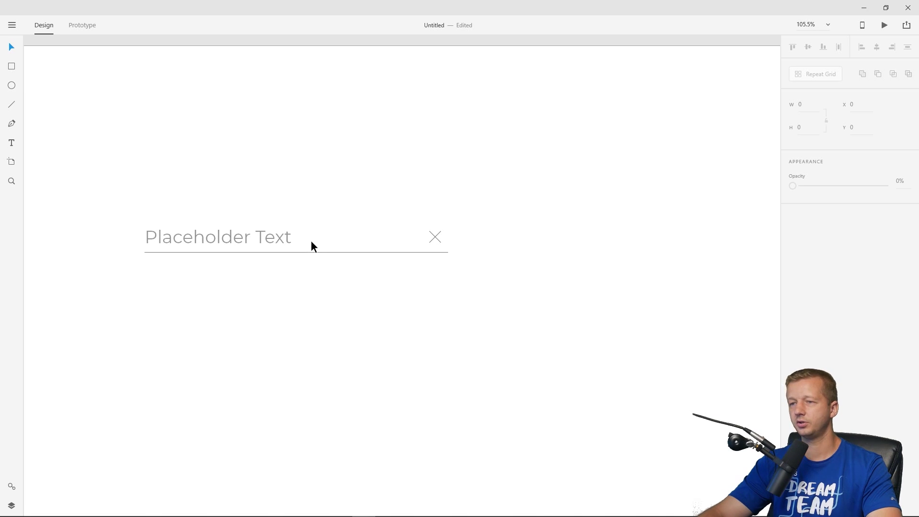
pyautogui.click(323, 251)
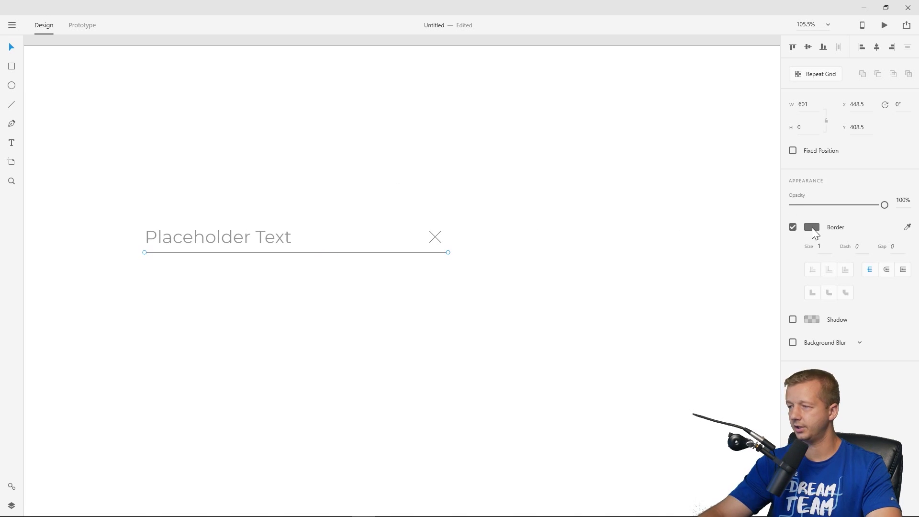
pyautogui.click(862, 242)
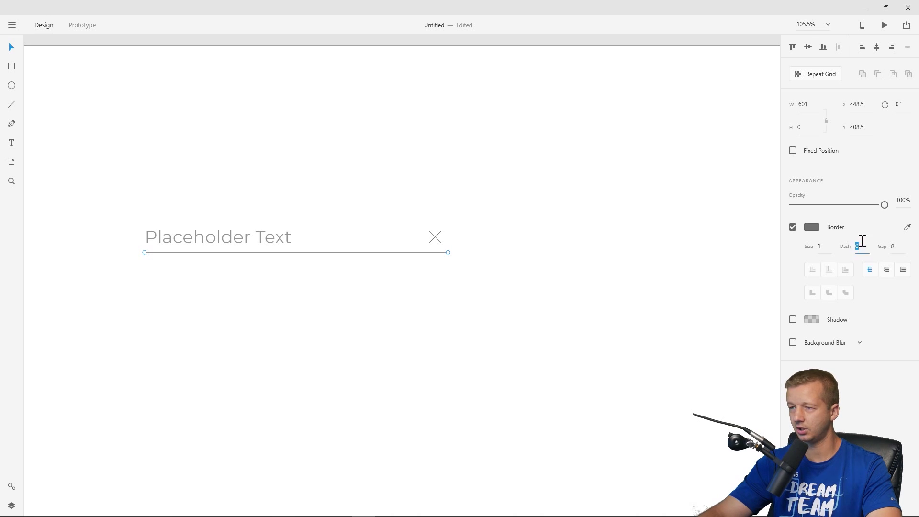
pyautogui.write('7')
pyautogui.press('Return')
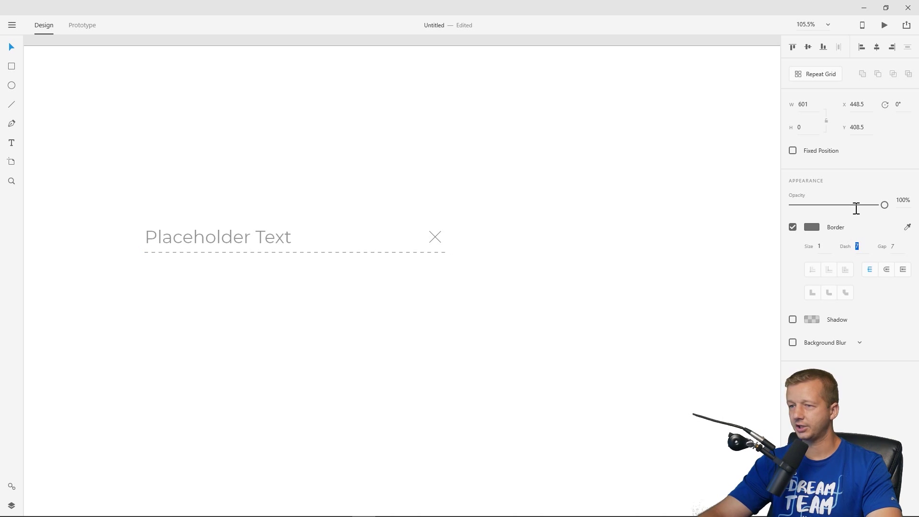
pyautogui.moveTo(856, 208); pyautogui.dragTo(857, 187)
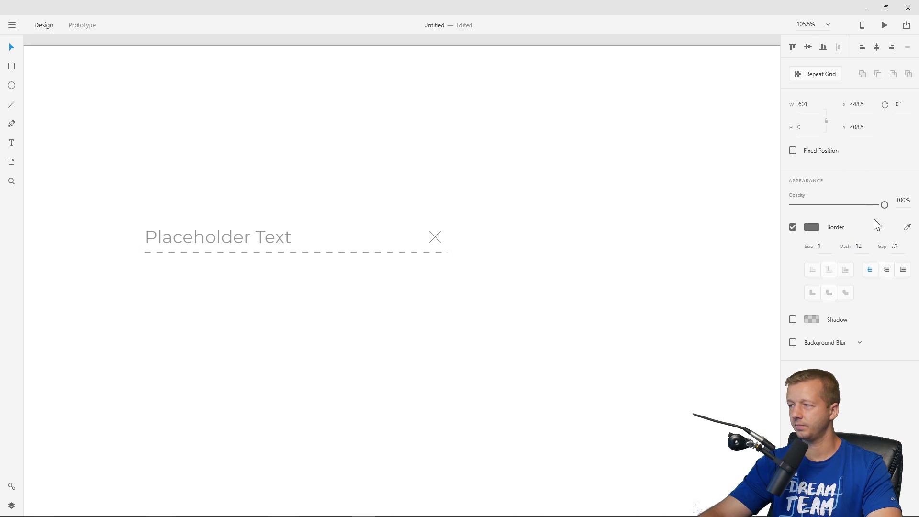
pyautogui.moveTo(896, 240)
pyautogui.mouseDown()
pyautogui.moveTo(890, 127)
pyautogui.moveTo(894, 236)
pyautogui.mouseUp()
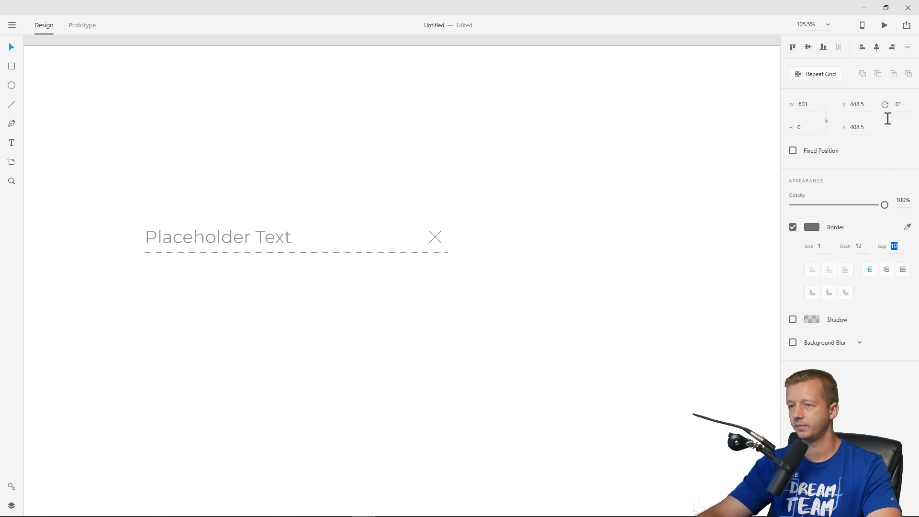
pyautogui.moveTo(888, 118); pyautogui.dragTo(886, 106)
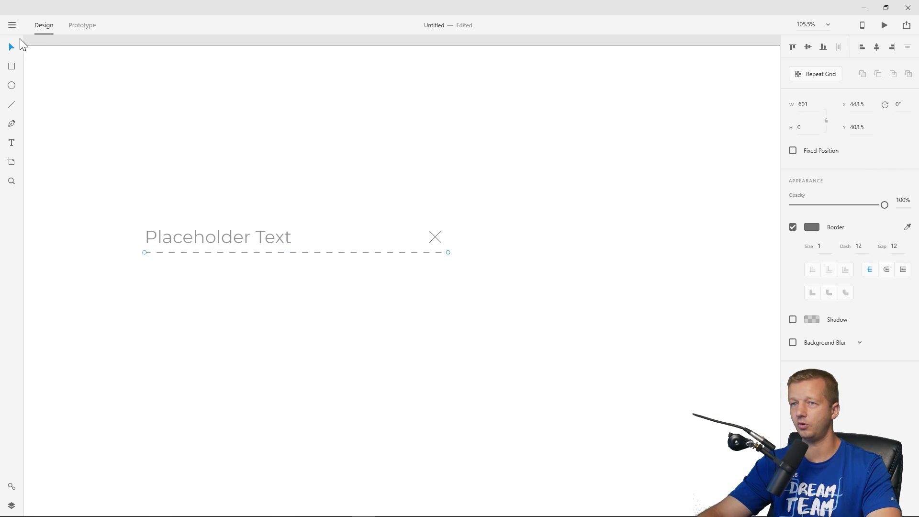
pyautogui.click(283, 176)
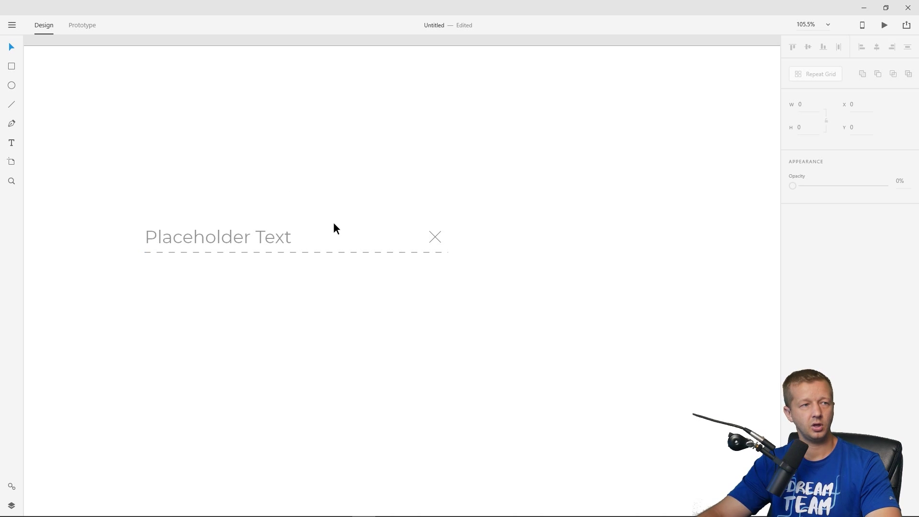
# Select the placeholder text, underline and close icon together and scale them up proportionally to about 1.5 times their size.
pyautogui.scroll(-3, 415, 163)
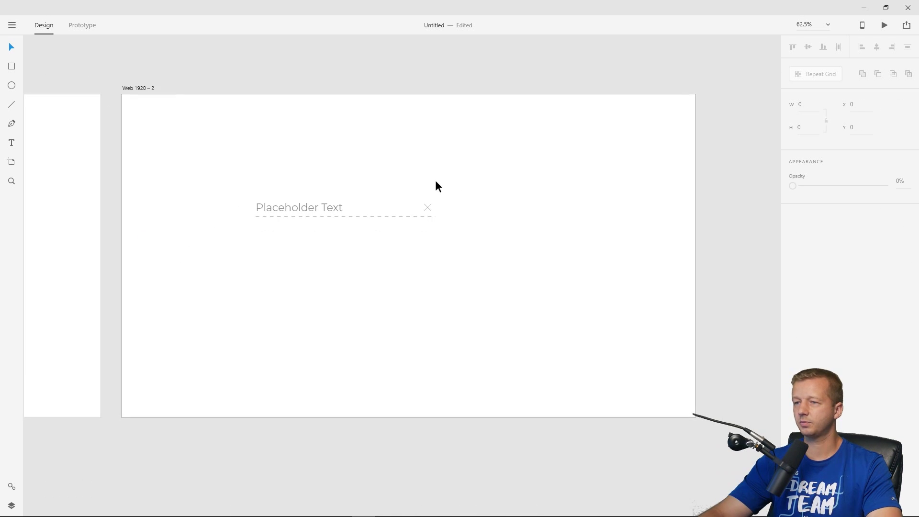
pyautogui.moveTo(224, 164); pyautogui.dragTo(522, 239)
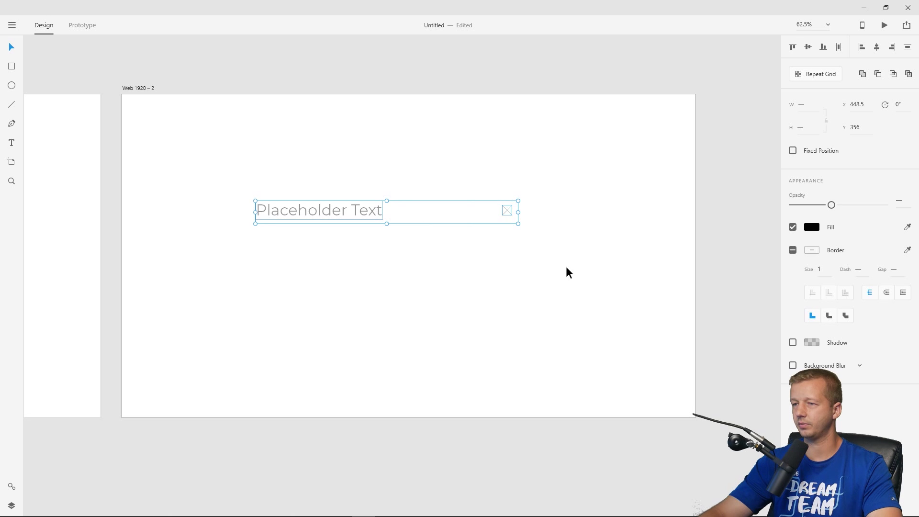
pyautogui.click(11, 106)
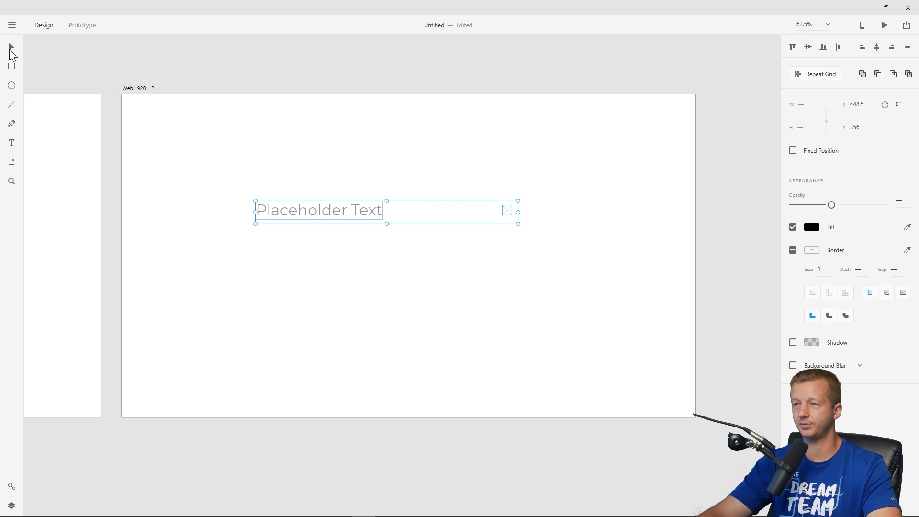
pyautogui.click(11, 49)
pyautogui.click(406, 139)
# Duplicate the second artboard and delete the placeholder text, underline and close icon from the copy.
pyautogui.click(135, 87)
pyautogui.hotkey('ctrl', 'd')
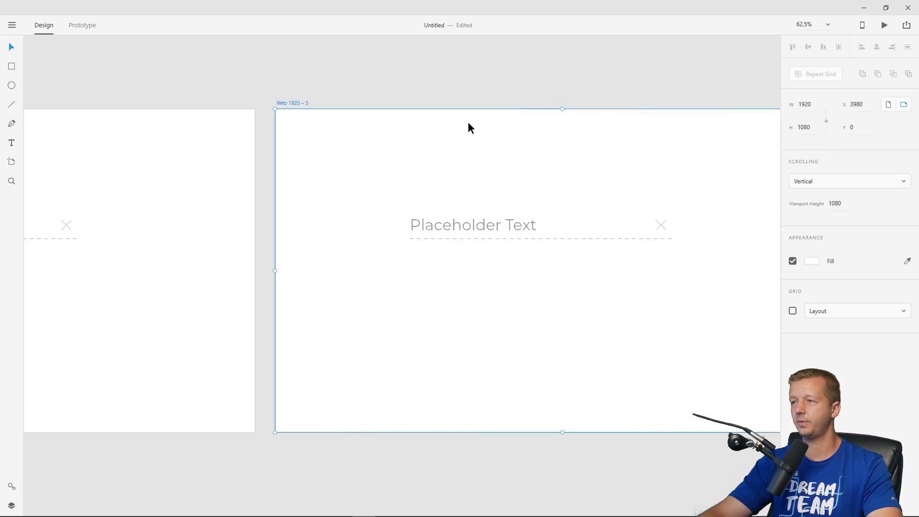
pyautogui.moveTo(468, 123); pyautogui.dragTo(307, 128)
pyautogui.click(264, 140)
pyautogui.moveTo(549, 191); pyautogui.dragTo(218, 291)
pyautogui.press('Delete')
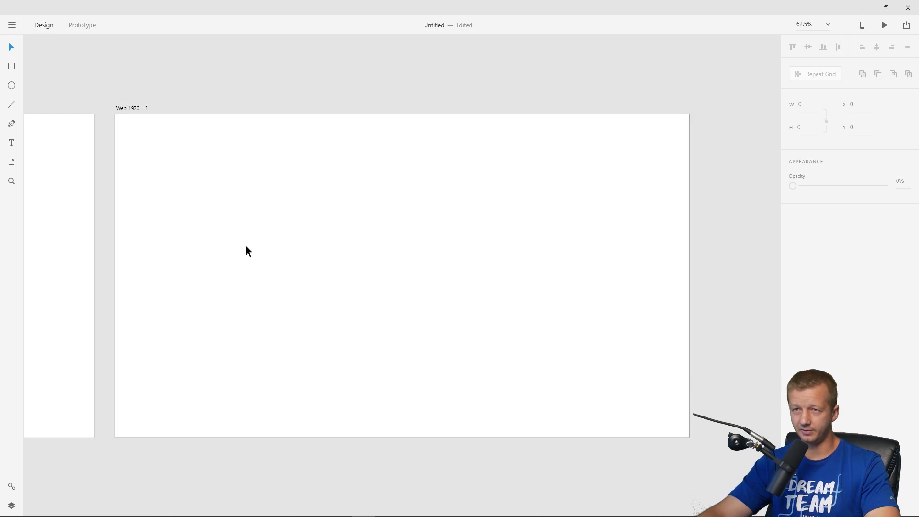
# Start a freehand zigzag path with the Pen tool on the empty third artboard and undo its last two points.
pyautogui.click(10, 125)
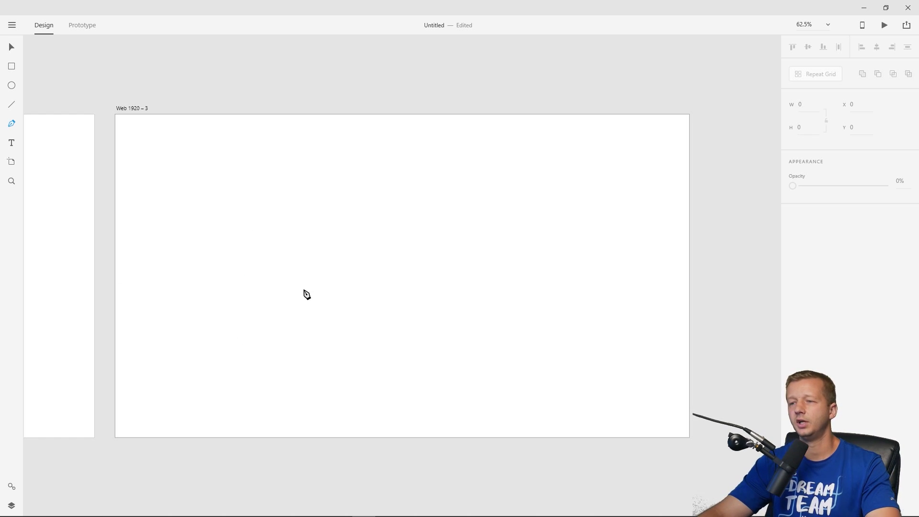
pyautogui.click(301, 242)
pyautogui.click(415, 161)
pyautogui.click(470, 247)
pyautogui.click(354, 307)
pyautogui.doubleClick(373, 362)
pyautogui.click(297, 363)
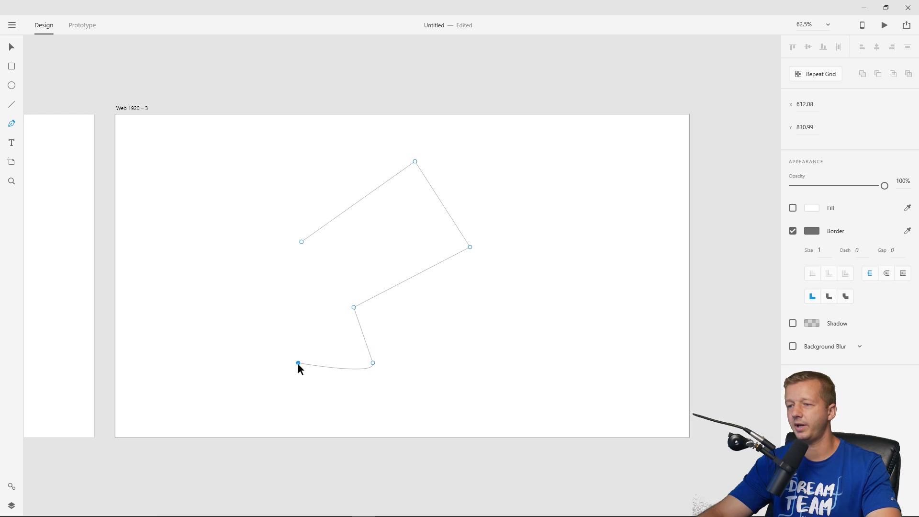
pyautogui.hotkey('ctrl', 'z')
pyautogui.hotkey('ctrl', 'z')
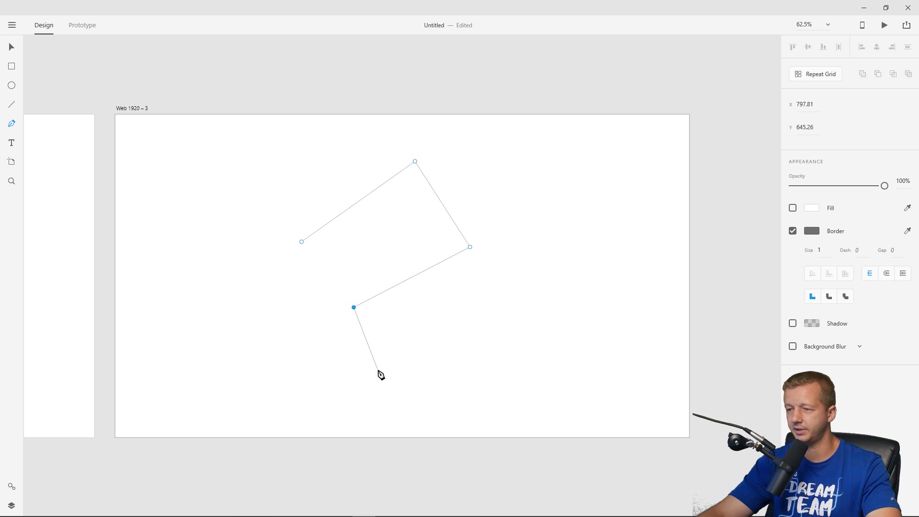
# Add four more corner points to the zigzag path and close it at its starting point as an irregular polygon.
pyautogui.click(342, 360)
pyautogui.click(275, 330)
pyautogui.click(316, 266)
pyautogui.click(248, 259)
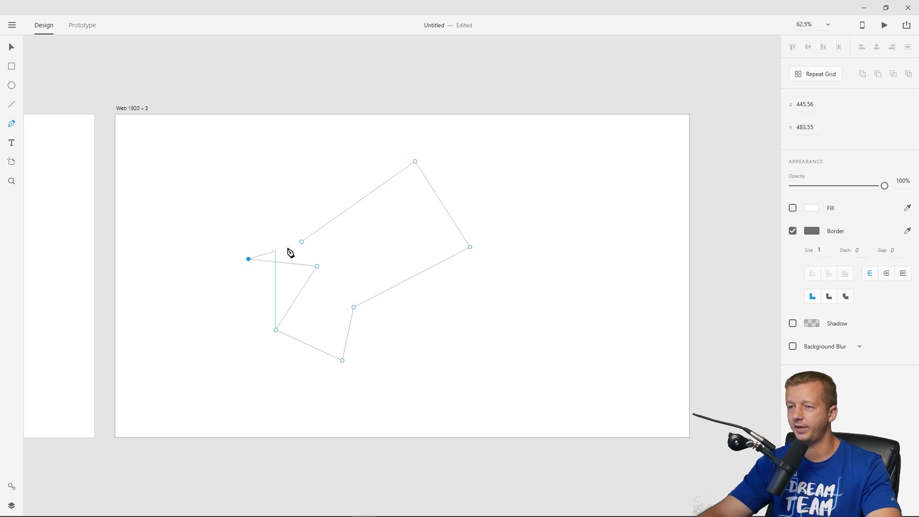
pyautogui.click(302, 241)
pyautogui.press('Escape')
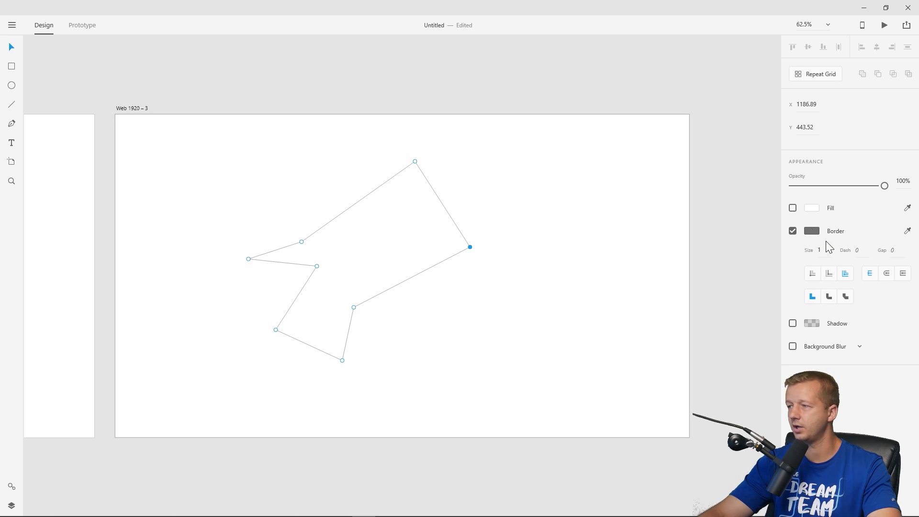
# Turn off the irregular polygon's border and give it a solid red fill.
pyautogui.click(793, 208)
pyautogui.click(793, 230)
pyautogui.click(812, 208)
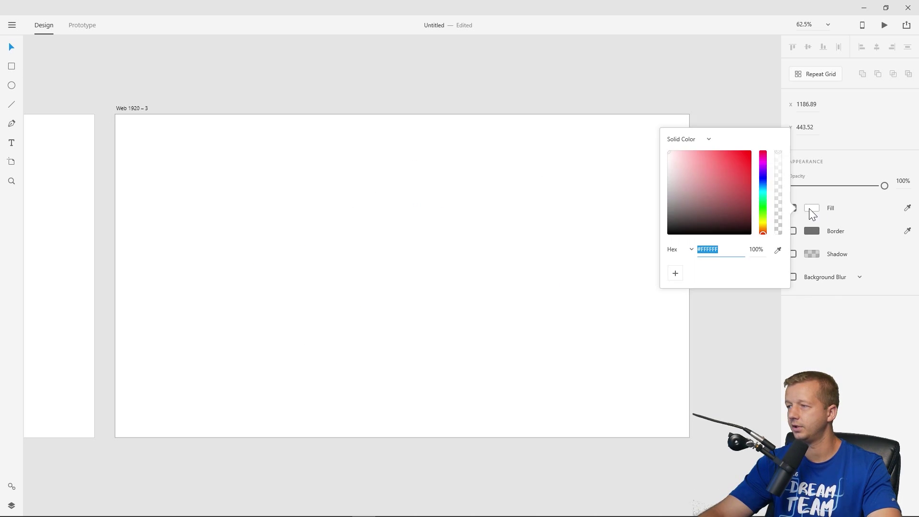
pyautogui.moveTo(732, 162); pyautogui.dragTo(742, 145)
pyautogui.doubleClick(401, 225)
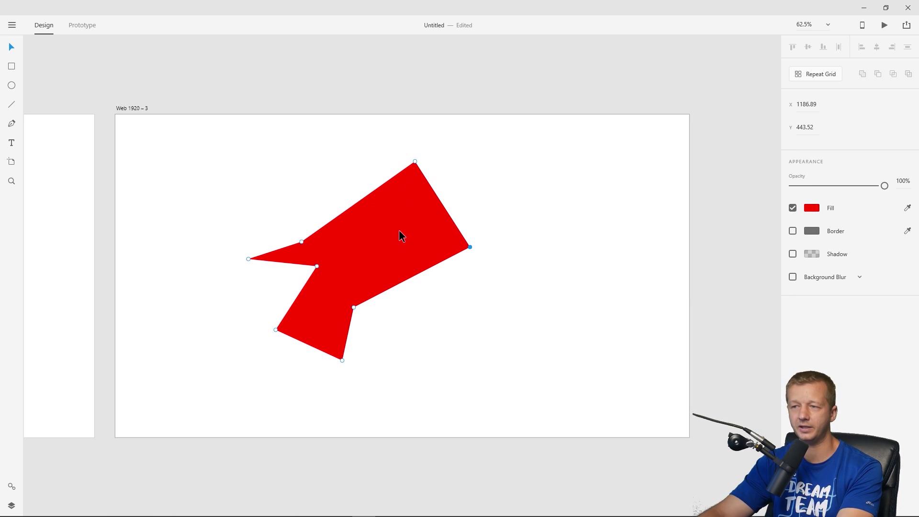
# Remove an anchor point from the red polygon and delete the whole shape from the artboard.
pyautogui.press('Delete')
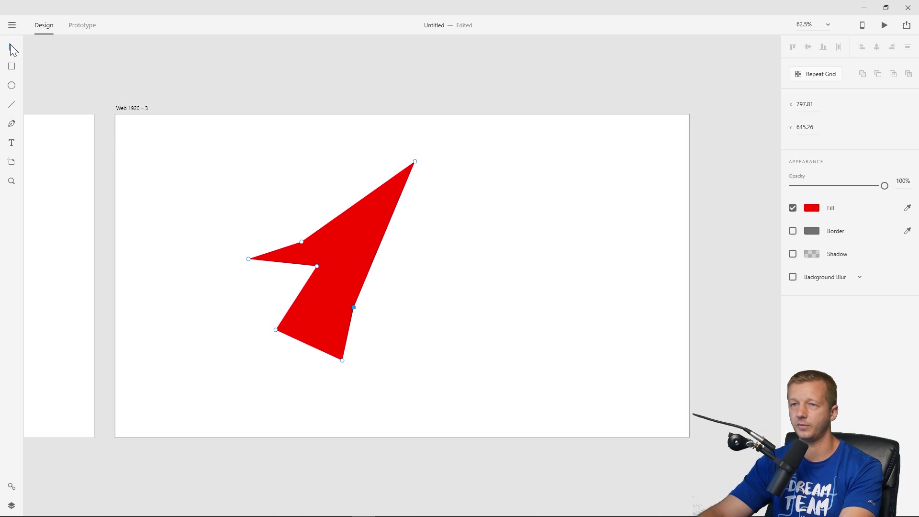
pyautogui.press('Delete')
pyautogui.press('Delete')
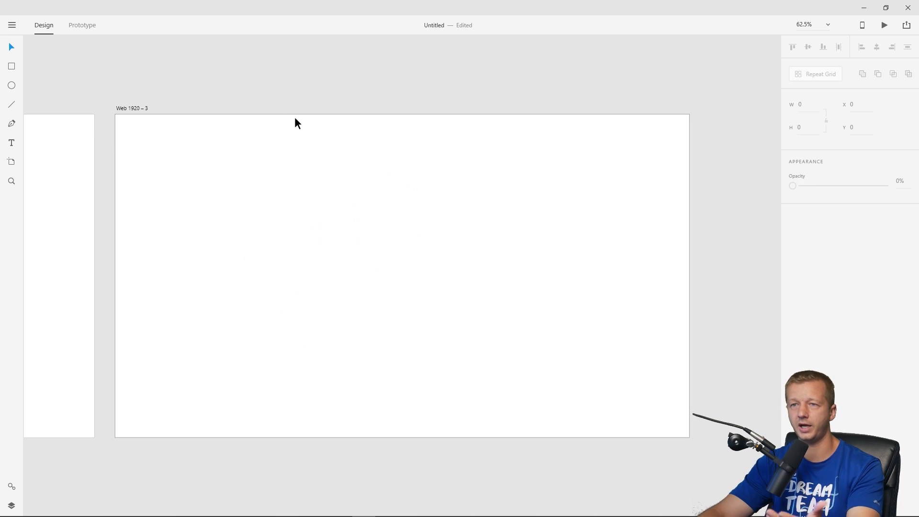
# Set the third artboard's fill to a solid bright blue.
pyautogui.click(135, 109)
pyautogui.click(807, 263)
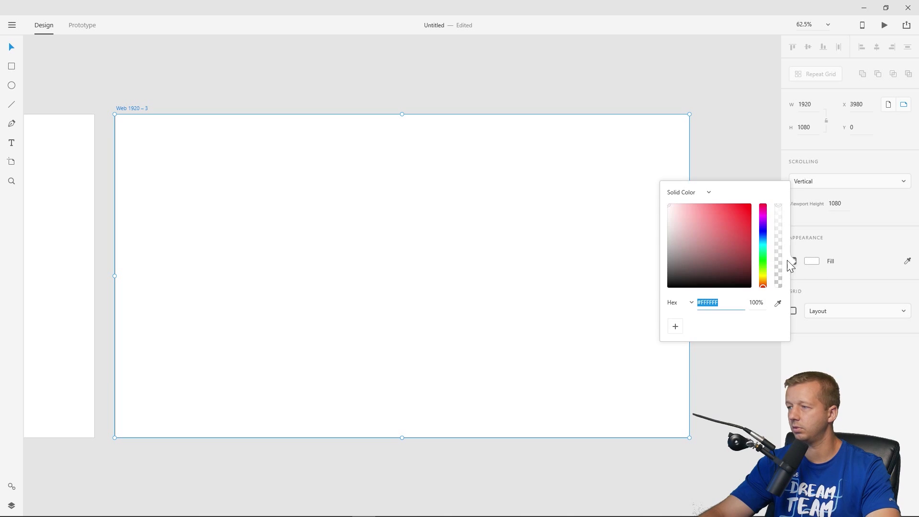
pyautogui.click(762, 238)
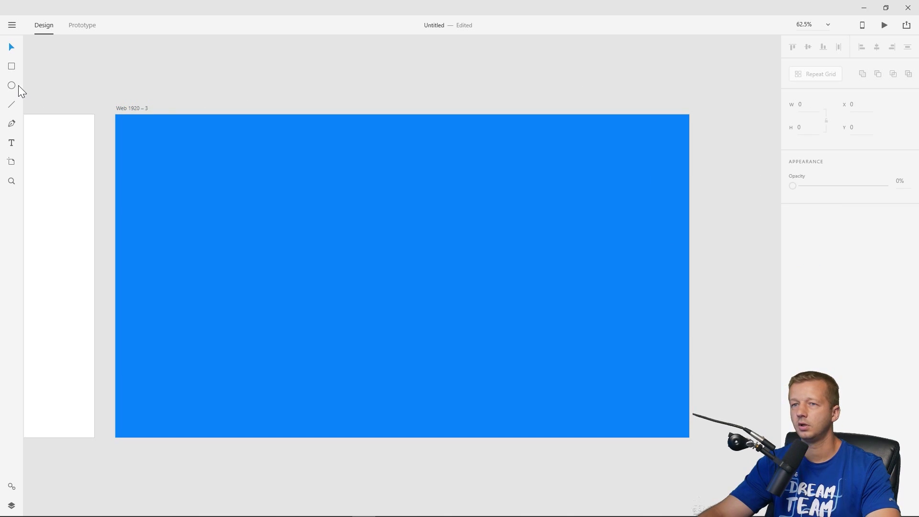
# Draw a closed Pen shape from the artboard's bottom edge at X 219.8 through X 1454.28, Y 781.36 and the artboard's top-right and bottom-right corners.
pyautogui.click(12, 123)
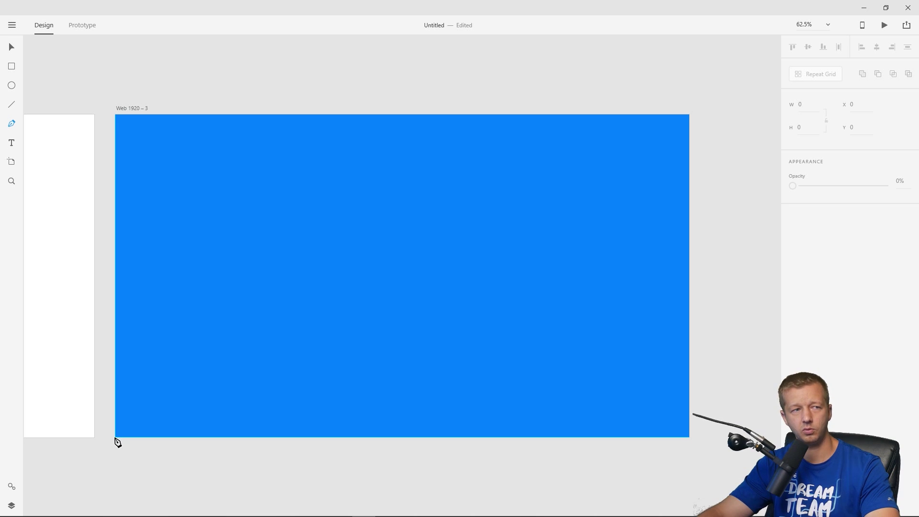
pyautogui.click(182, 437)
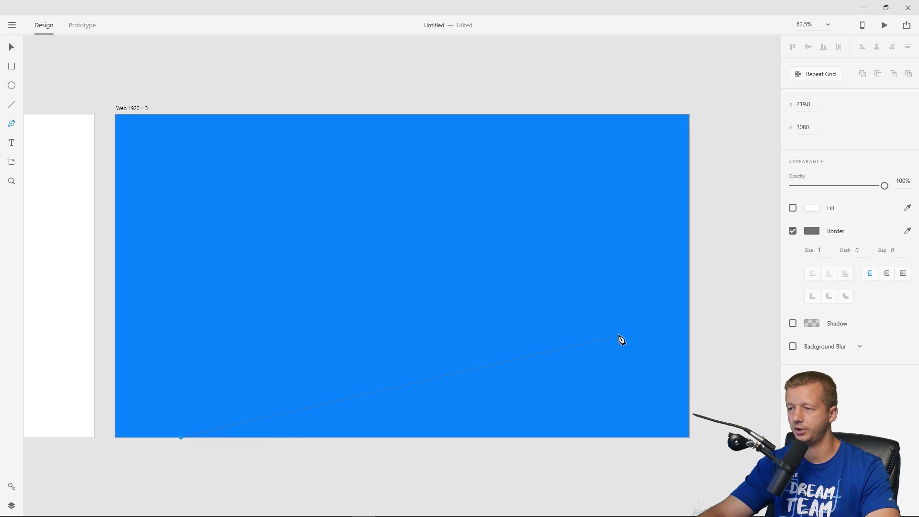
pyautogui.click(550, 348)
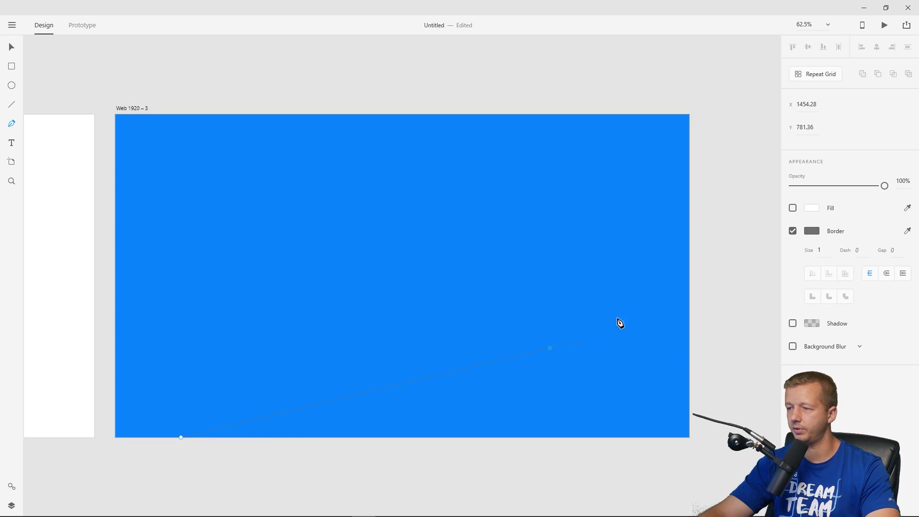
pyautogui.click(689, 114)
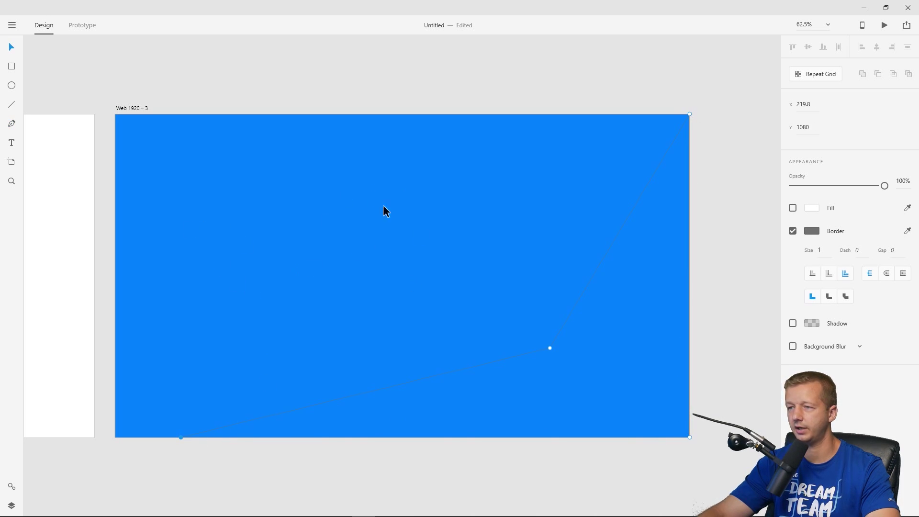
# Turn off the Pen shape's border, enable its white fill and deselect it.
pyautogui.click(793, 232)
pyautogui.click(798, 207)
pyautogui.click(796, 208)
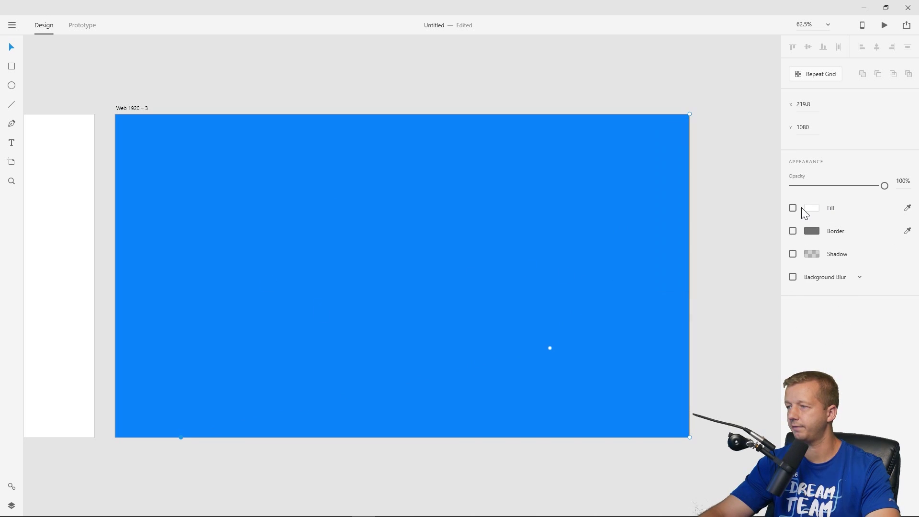
pyautogui.click(793, 207)
pyautogui.click(13, 48)
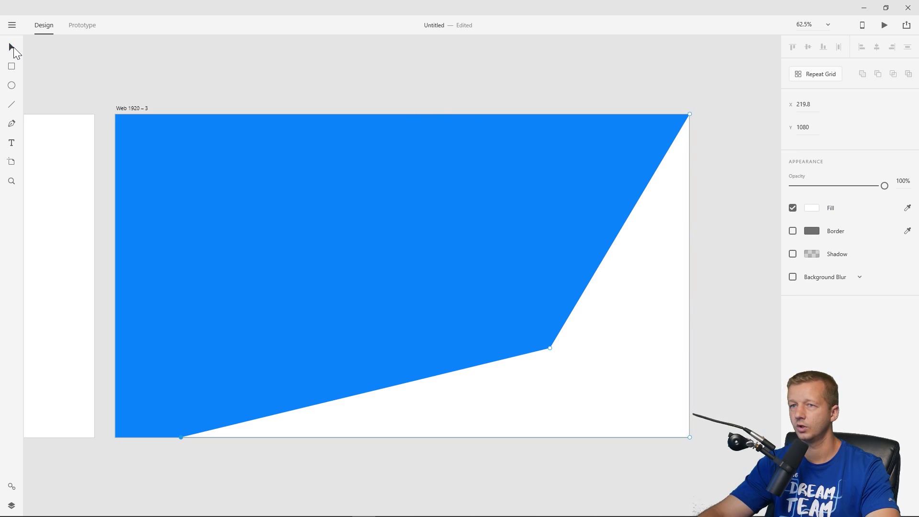
pyautogui.click(171, 66)
pyautogui.click(614, 362)
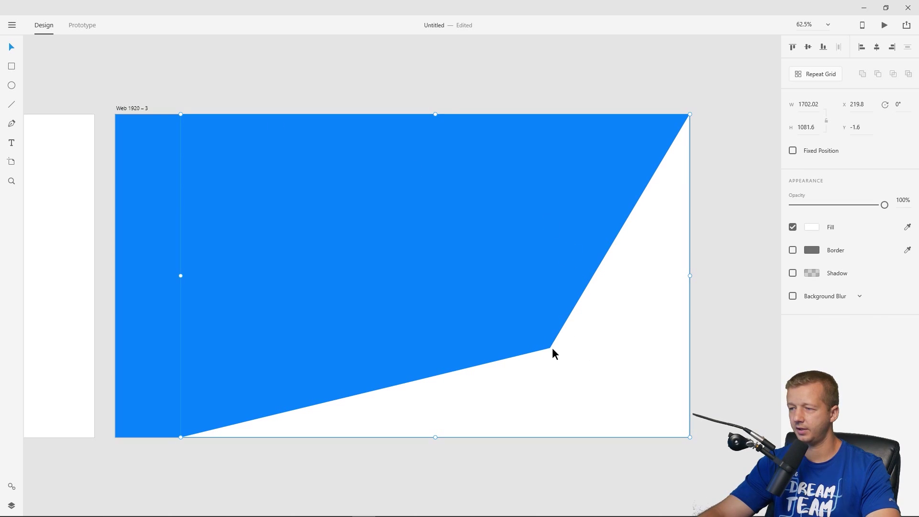
pyautogui.click(289, 88)
# Add the text "My Headline" at about X 414 on the blue artboard and set its fill to white.
pyautogui.click(11, 141)
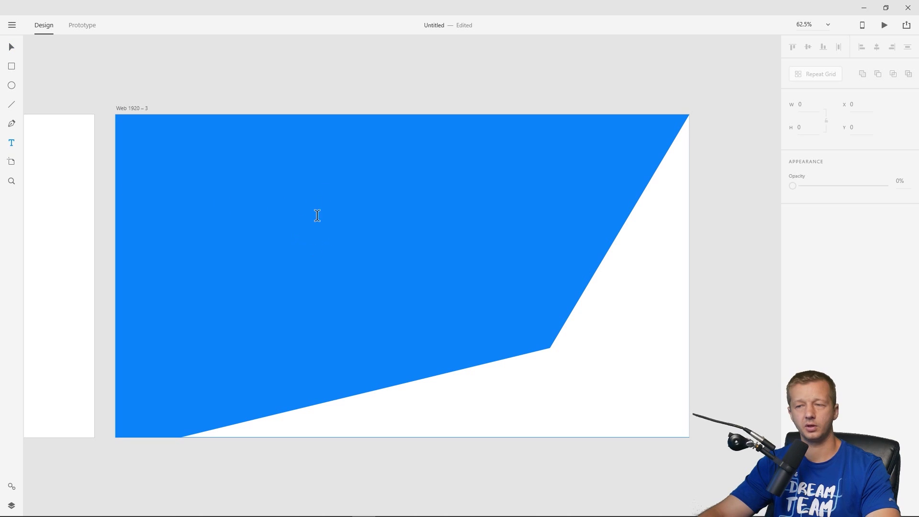
pyautogui.click(240, 233)
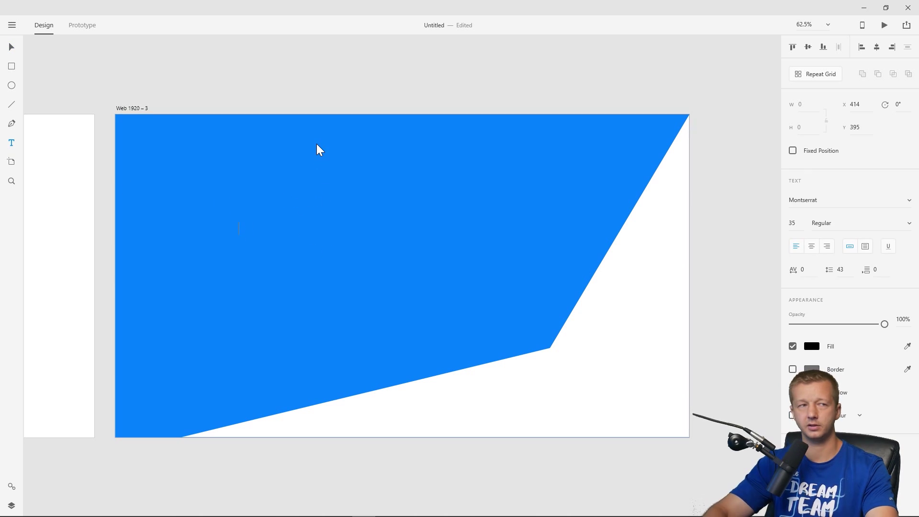
pyautogui.write('My Headline')
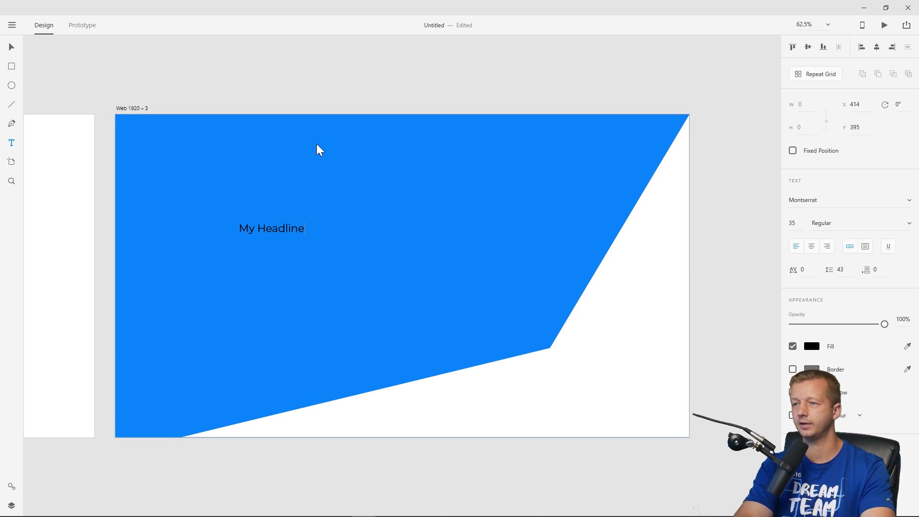
pyautogui.click(811, 348)
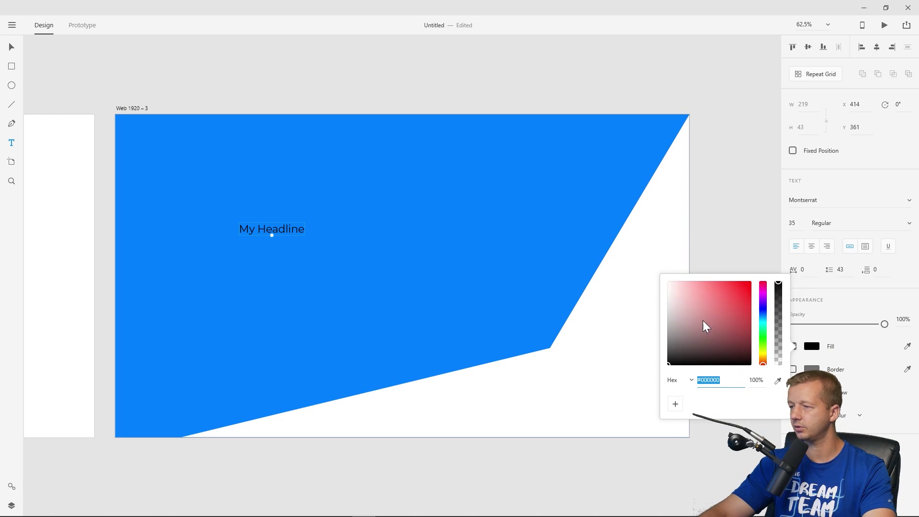
pyautogui.moveTo(702, 320); pyautogui.dragTo(386, 236)
pyautogui.click(12, 49)
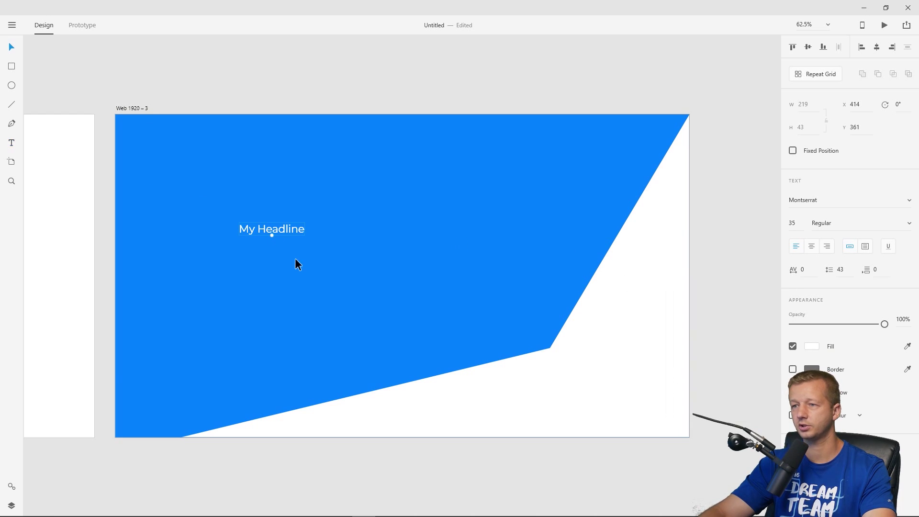
# Move the headline to X 289 and set its font size to 92.
pyautogui.moveTo(794, 224); pyautogui.dragTo(793, 129)
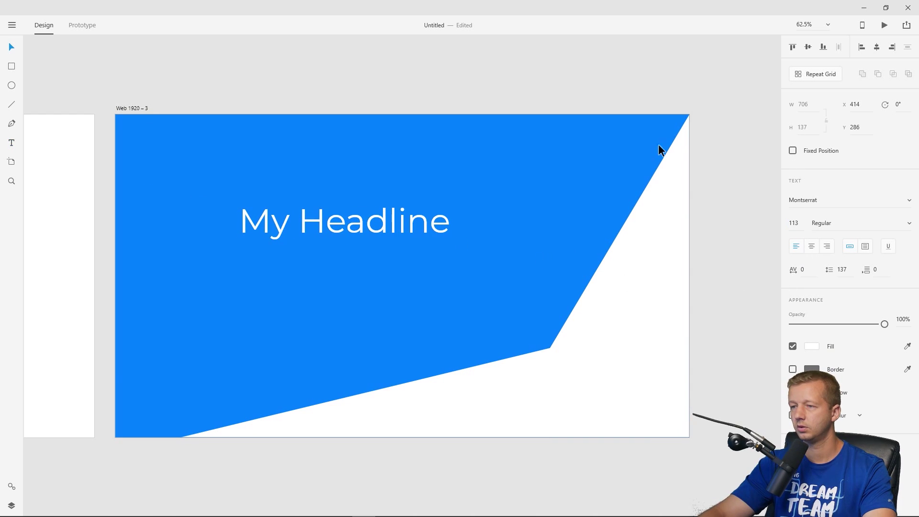
pyautogui.moveTo(303, 225); pyautogui.dragTo(266, 231)
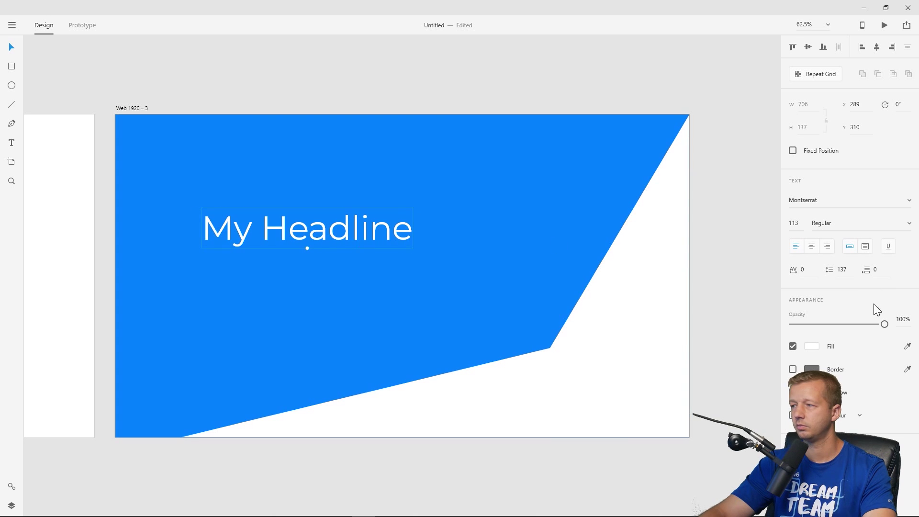
pyautogui.moveTo(799, 226); pyautogui.dragTo(806, 290)
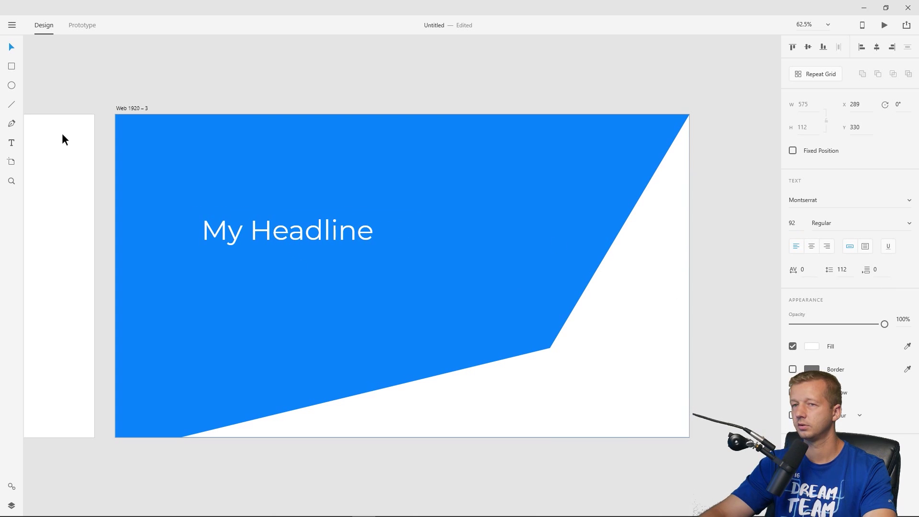
# Create an area text box of about 825 by 104 below the headline containing "lorem ipsum yeah whatever".
pyautogui.click(33, 91)
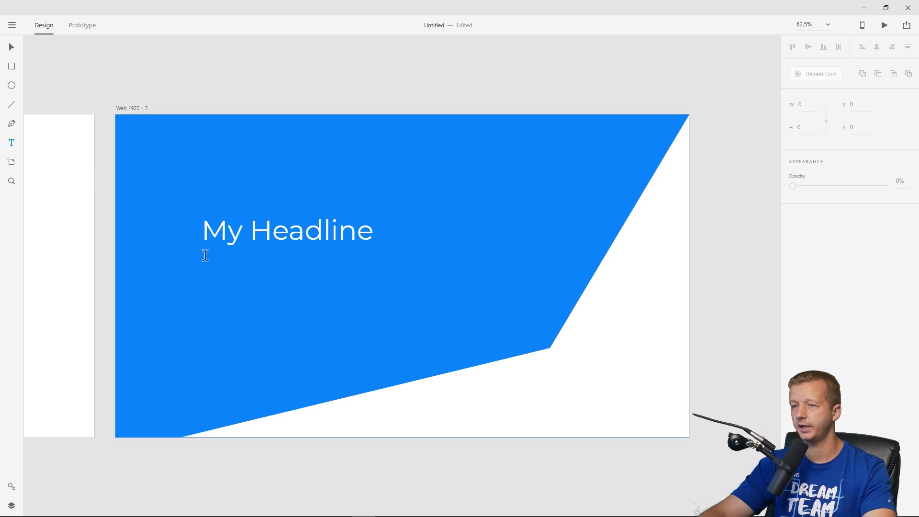
pyautogui.moveTo(205, 256); pyautogui.dragTo(452, 291)
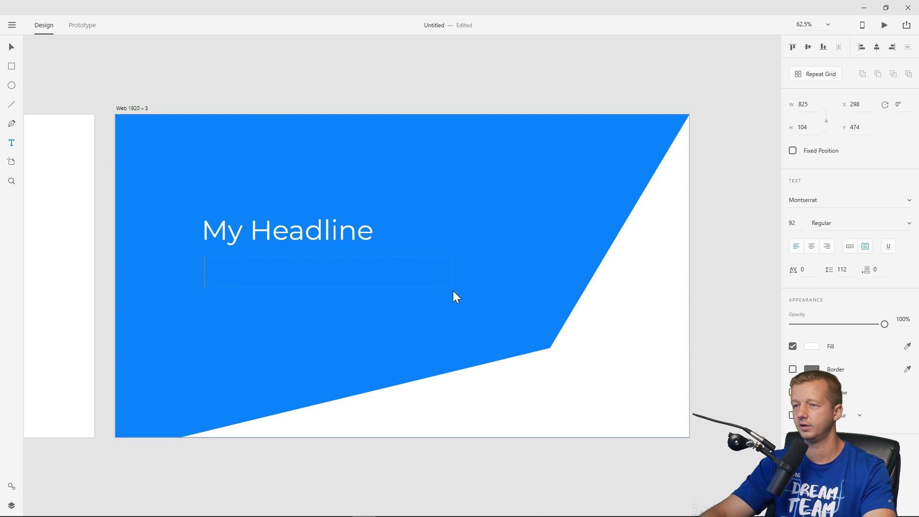
pyautogui.write('lorem ipsu')
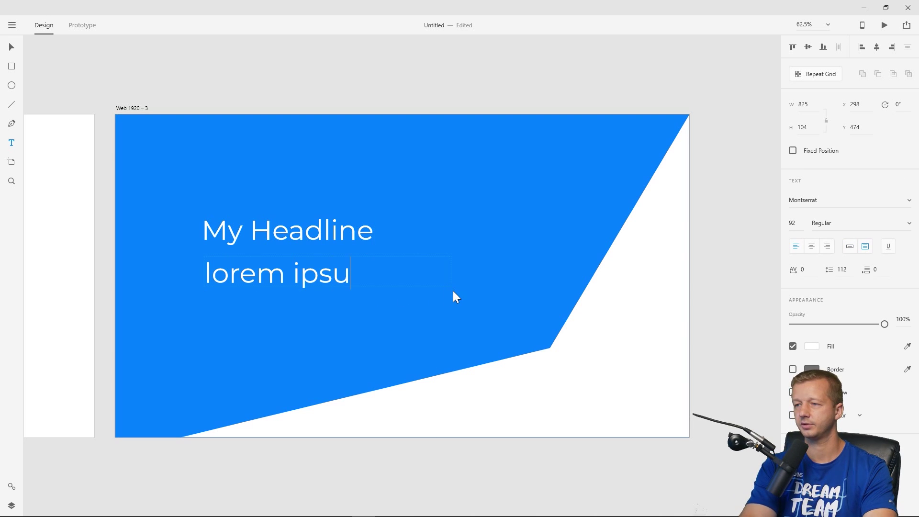
pyautogui.write('m yeah whatever')
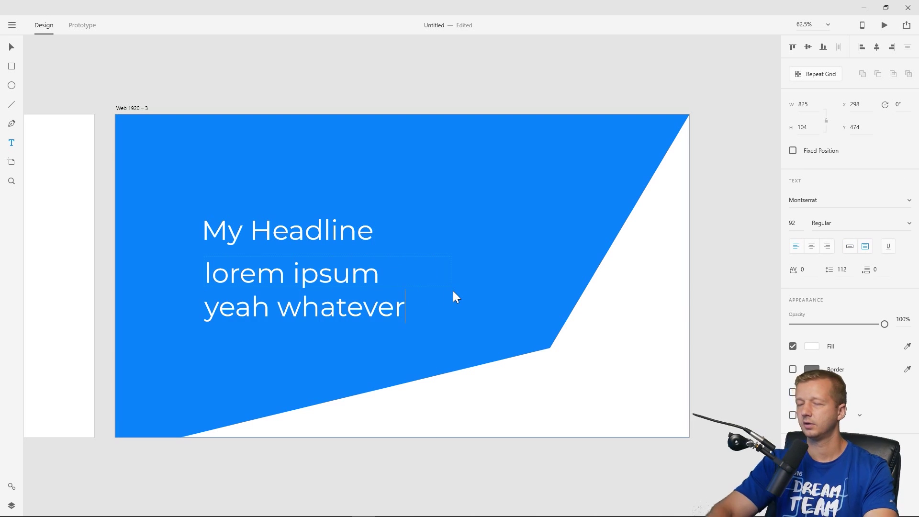
pyautogui.click(12, 50)
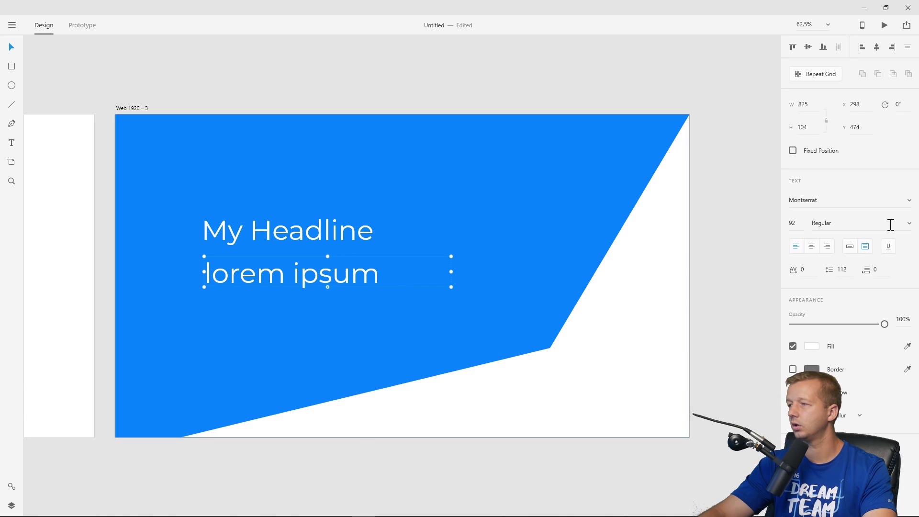
# Style the lorem ipsum text with font size 48 and 55% opacity, and move it up to Y 442 below the headline.
pyautogui.click(795, 227)
pyautogui.press('Down')
pyautogui.press('Down')
pyautogui.moveTo(798, 236); pyautogui.dragTo(809, 338)
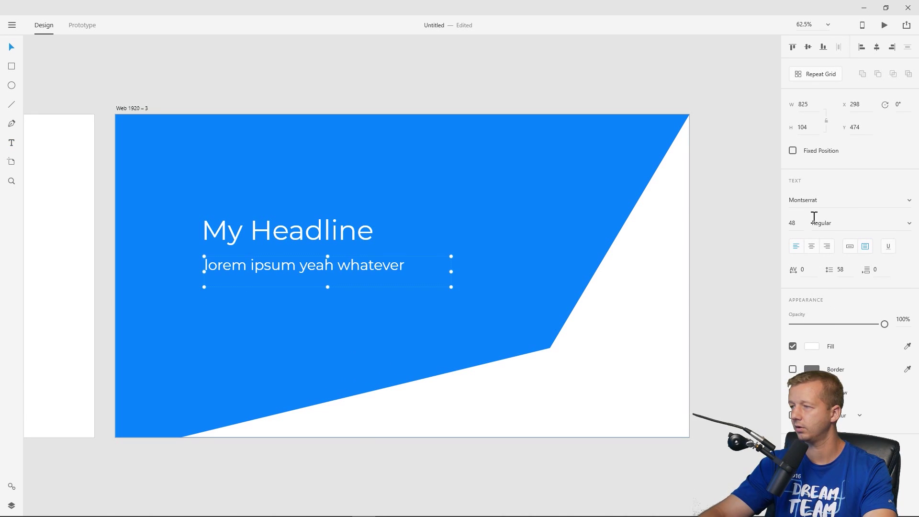
pyautogui.moveTo(884, 324); pyautogui.dragTo(843, 324)
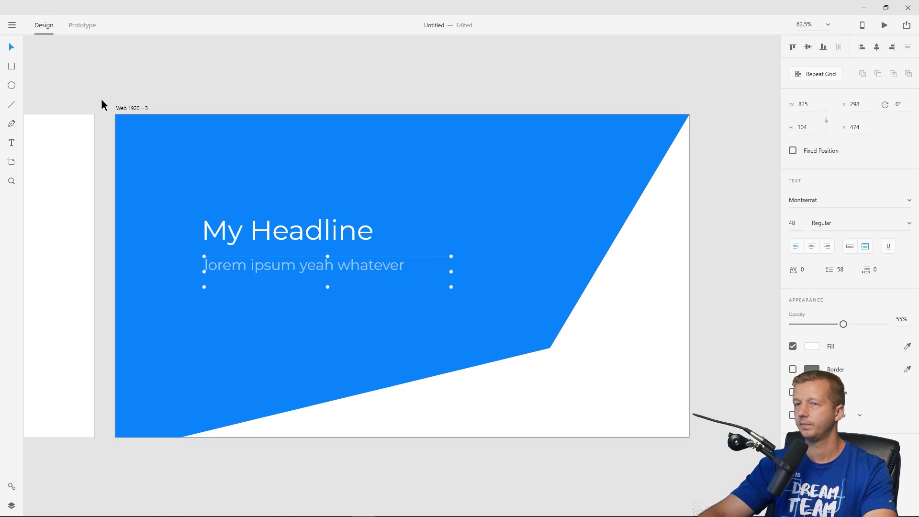
pyautogui.moveTo(289, 266); pyautogui.dragTo(288, 256)
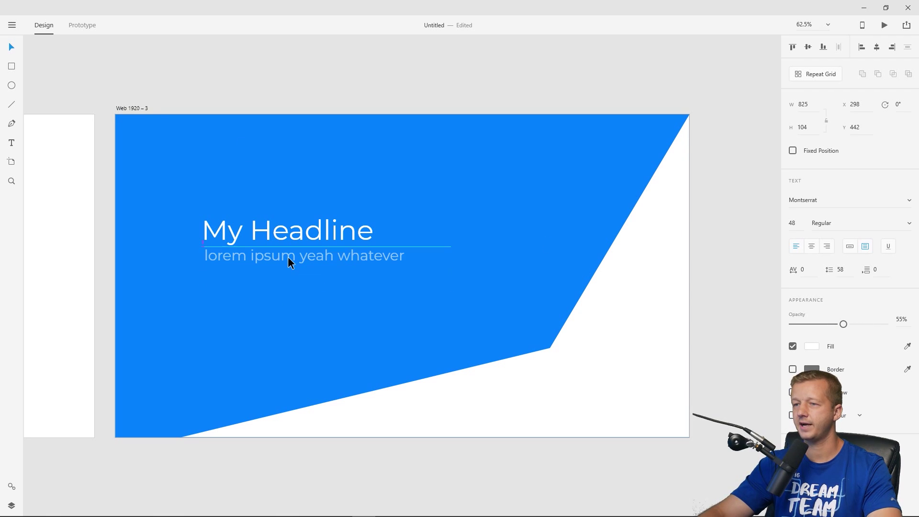
pyautogui.click(312, 103)
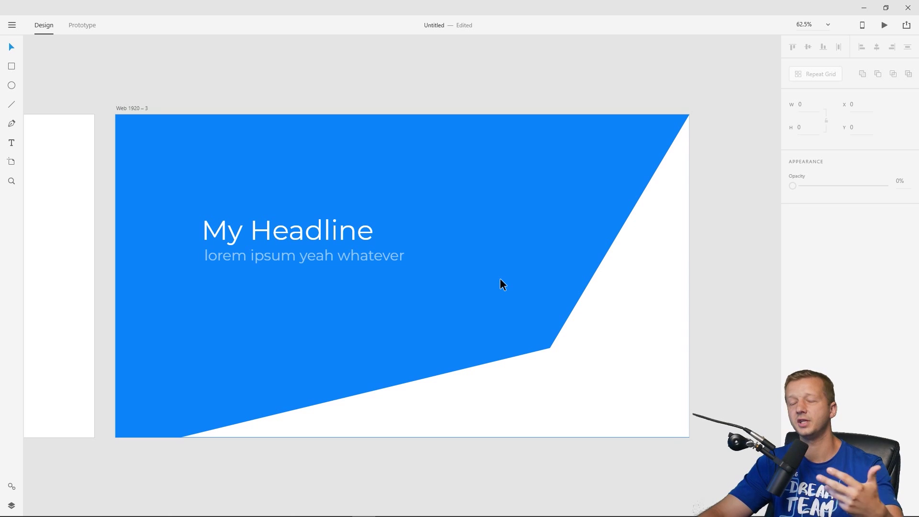
# Duplicate the blue headline artboard, placing the copy beside it.
pyautogui.click(563, 355)
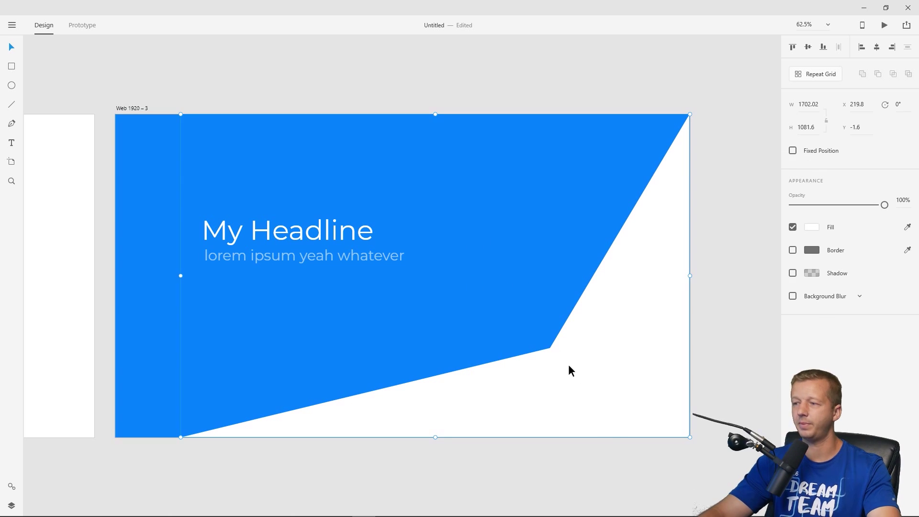
pyautogui.scroll(-5, 473, 246)
pyautogui.scroll(4, 481, 283)
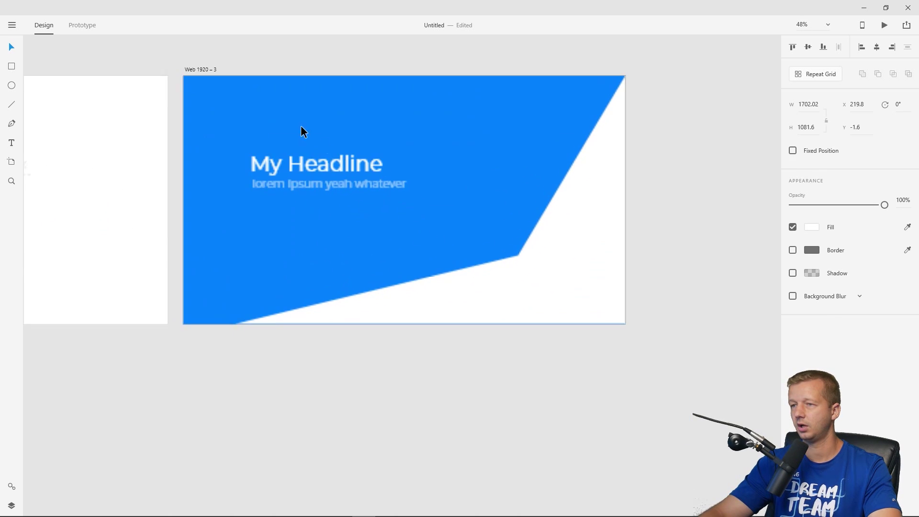
pyautogui.scroll(-1, 349, 114)
pyautogui.moveTo(380, 114); pyautogui.dragTo(260, 157)
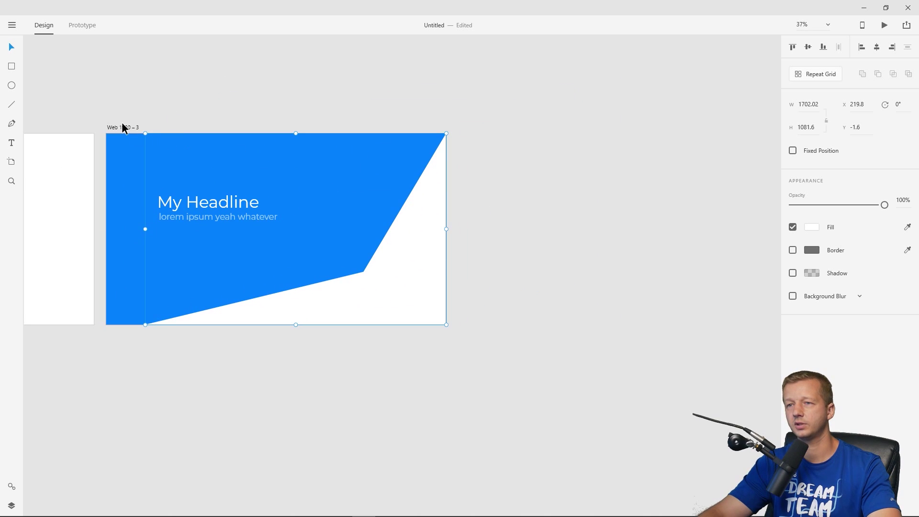
pyautogui.click(122, 127)
pyautogui.hotkey('ctrl', 'd')
pyautogui.click(355, 148)
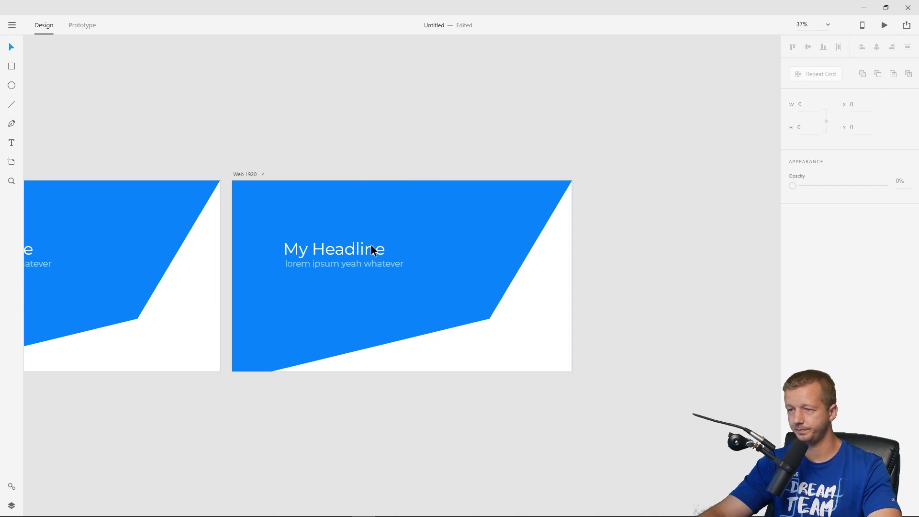
# Delete the white angled shape, the headline and the lorem ipsum text from the duplicated artboard.
pyautogui.scroll(1, 371, 300)
pyautogui.scroll(1, 371, 300)
pyautogui.click(543, 321)
pyautogui.press('Delete')
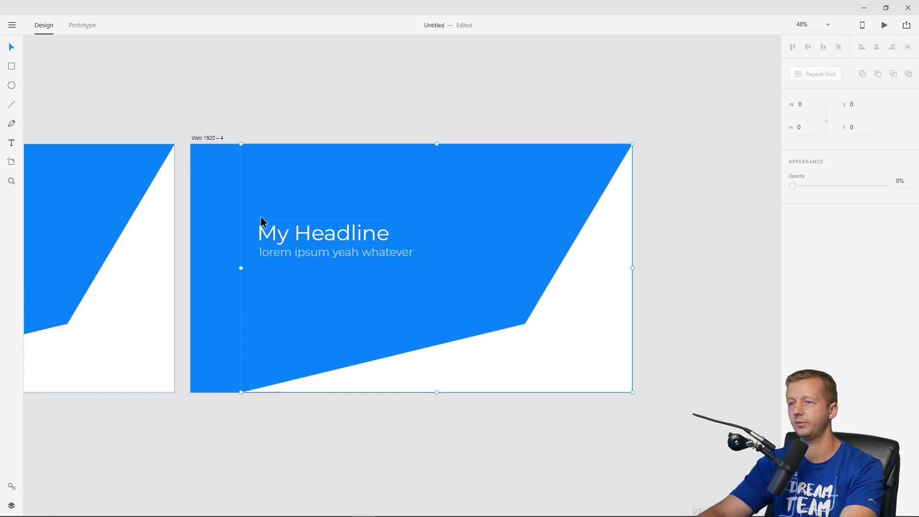
pyautogui.click(261, 232)
pyautogui.press('Delete')
# Change the emptied artboard's fill to white.
pyautogui.click(207, 138)
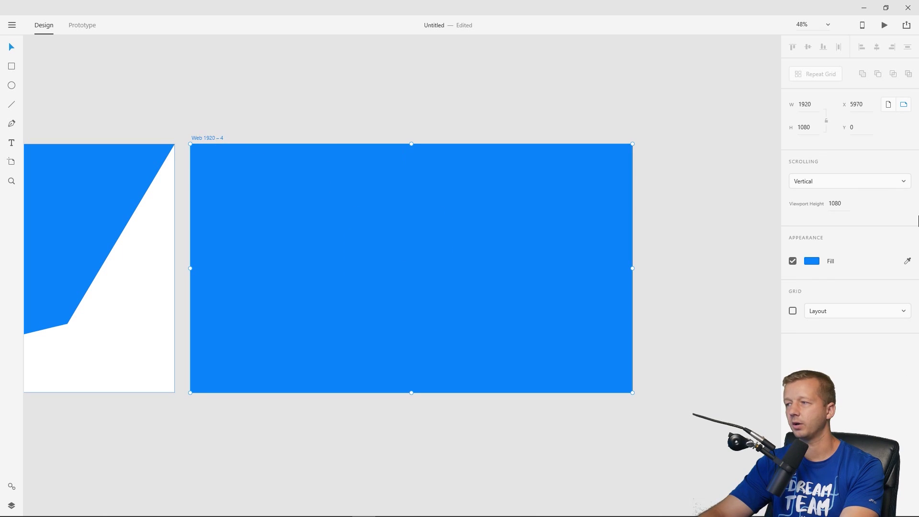
pyautogui.click(812, 262)
pyautogui.moveTo(700, 240); pyautogui.dragTo(669, 131)
pyautogui.click(670, 131)
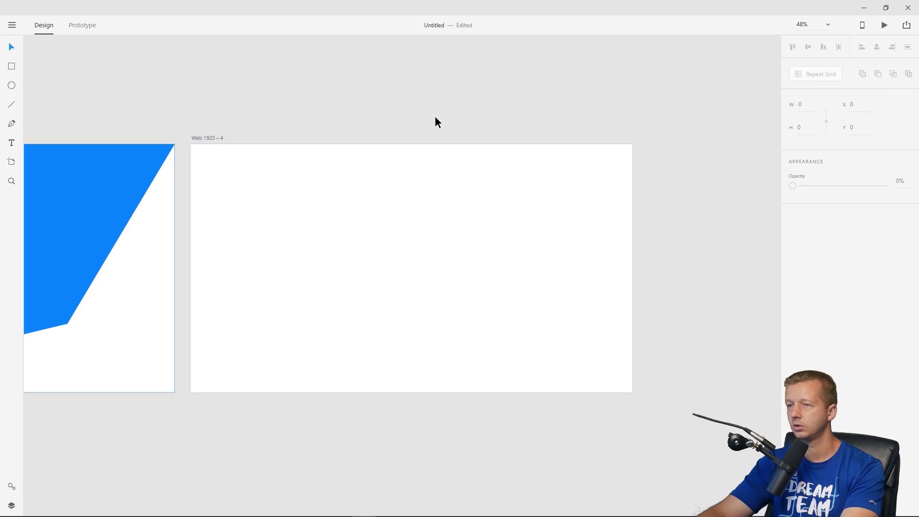
# Extend the fourth artboard downward to a height of about 2262.
pyautogui.click(211, 139)
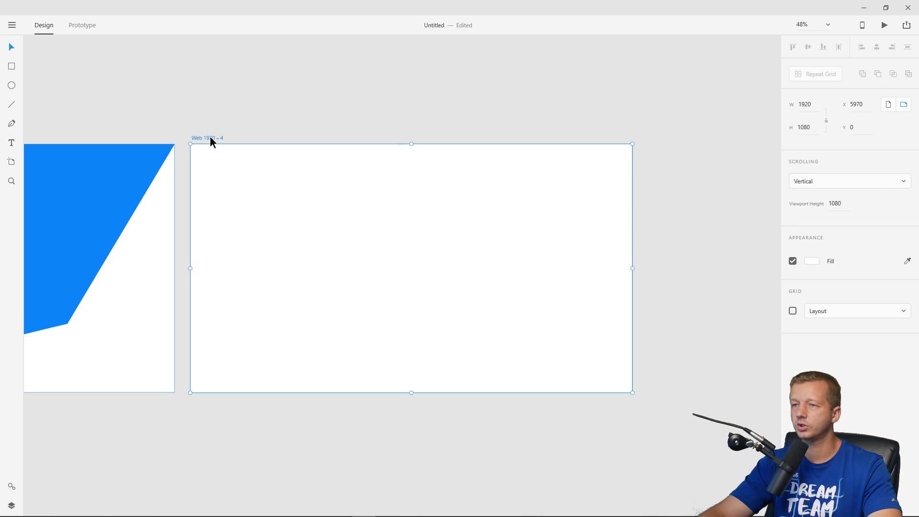
pyautogui.scroll(-3, 440, 354)
pyautogui.moveTo(434, 332); pyautogui.dragTo(418, 243)
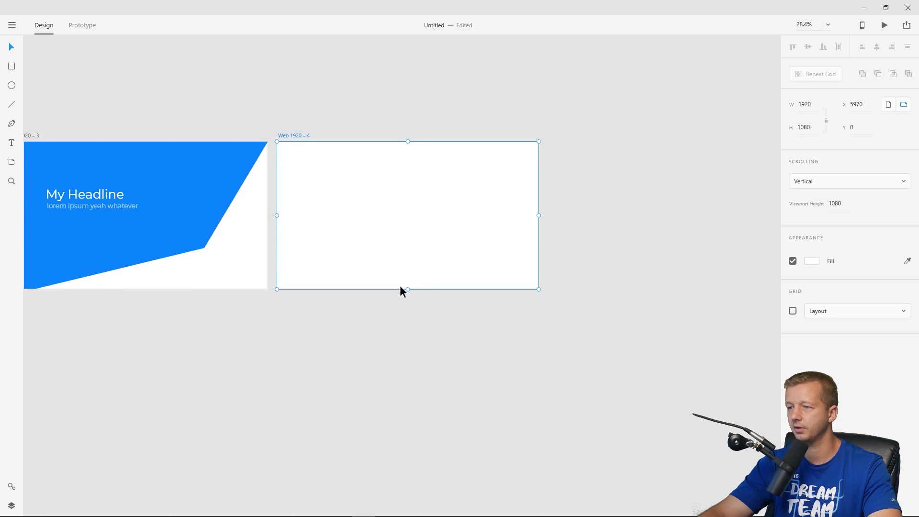
pyautogui.moveTo(408, 290); pyautogui.dragTo(413, 449)
pyautogui.scroll(3, 342, 219)
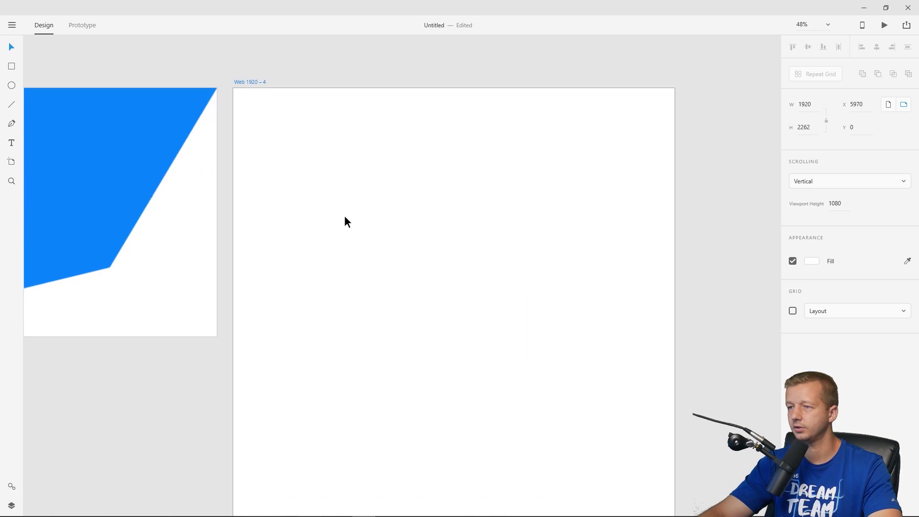
pyautogui.moveTo(385, 168); pyautogui.dragTo(323, 216)
pyautogui.click(303, 94)
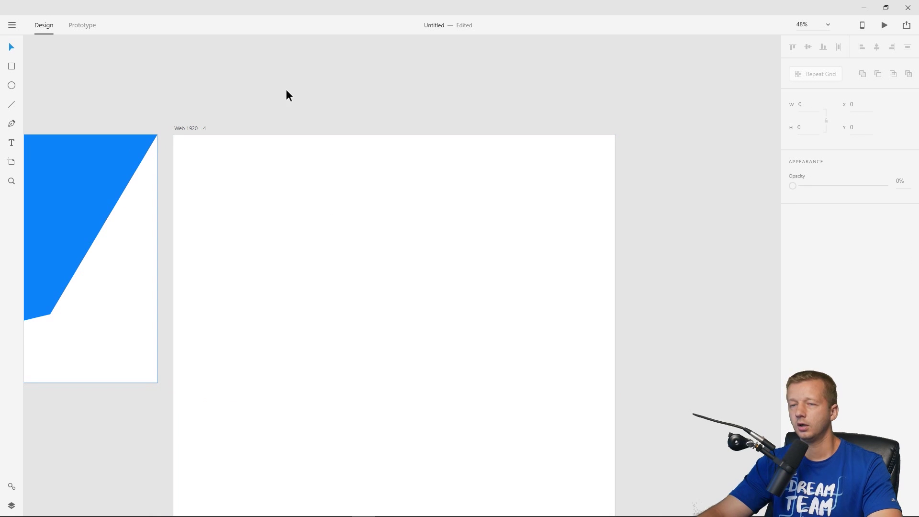
# Set the fourth artboard's fill to a solid light gray.
pyautogui.click(218, 140)
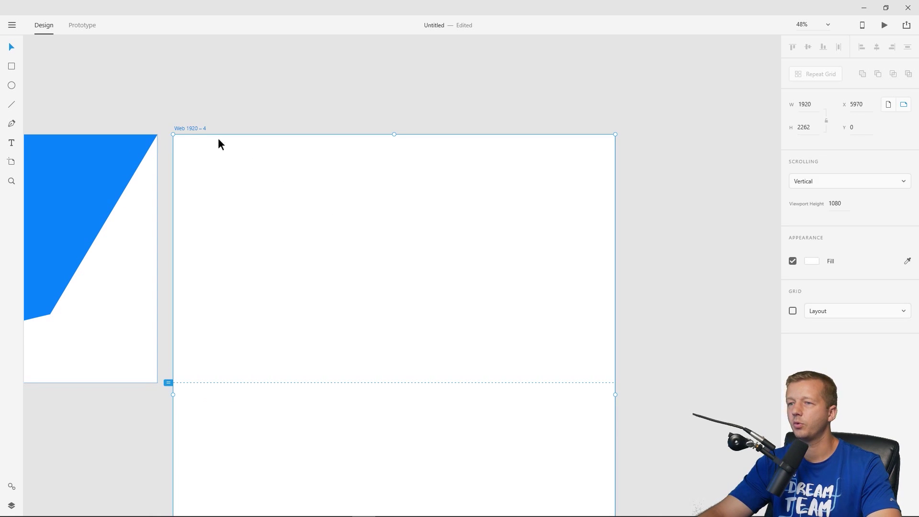
pyautogui.click(812, 261)
pyautogui.click(669, 209)
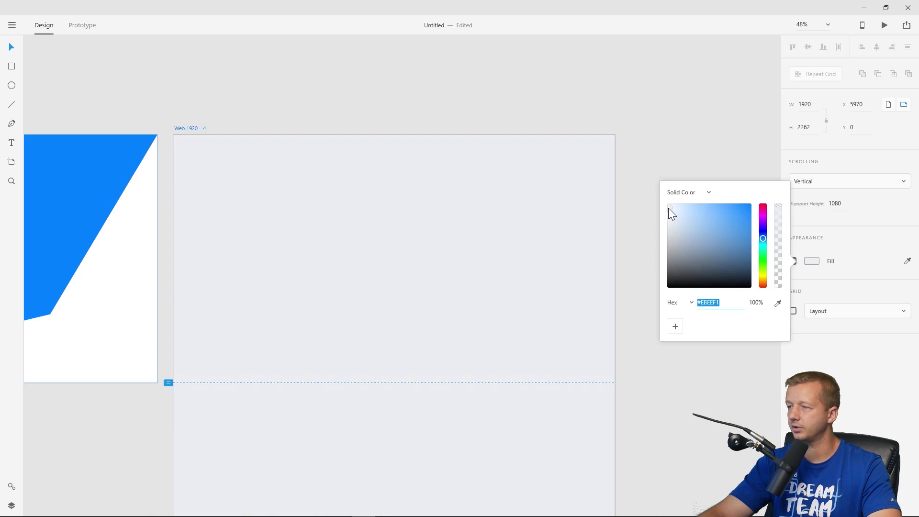
pyautogui.click(725, 305)
pyautogui.click(268, 102)
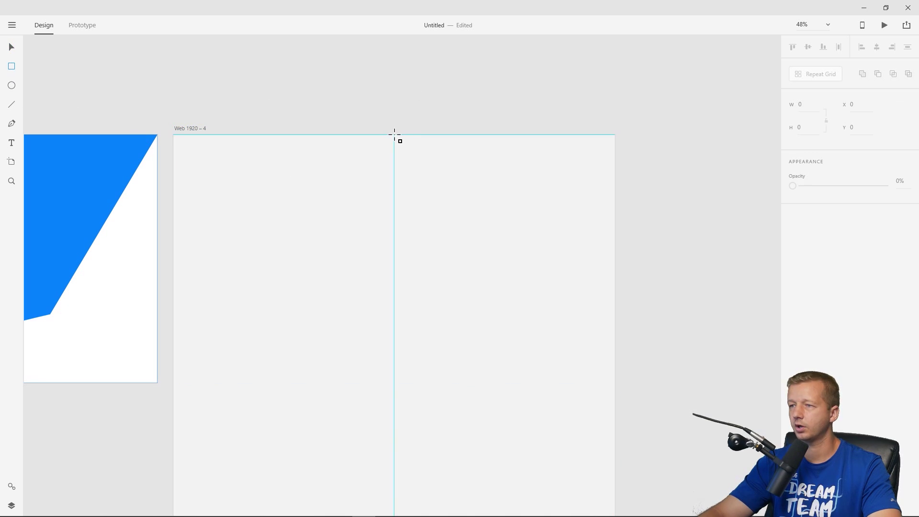
# Draw a horizontally centred white rectangle of about 1272 by 594, place it at Y 0 and turn off its border.
pyautogui.moveTo(393, 135)
pyautogui.mouseDown()
pyautogui.moveTo(402, 199)
pyautogui.moveTo(481, 168)
pyautogui.moveTo(520, 173)
pyautogui.moveTo(534, 202)
pyautogui.mouseUp()
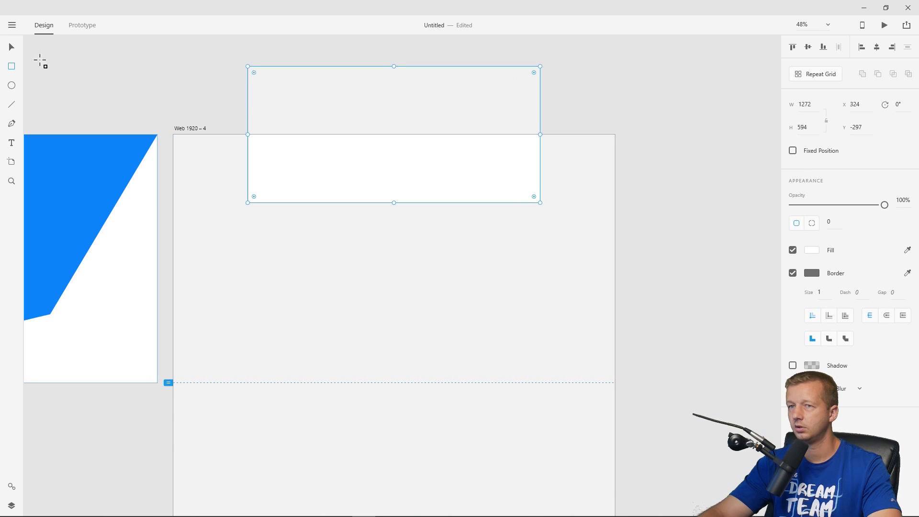
pyautogui.moveTo(360, 125); pyautogui.dragTo(425, 185)
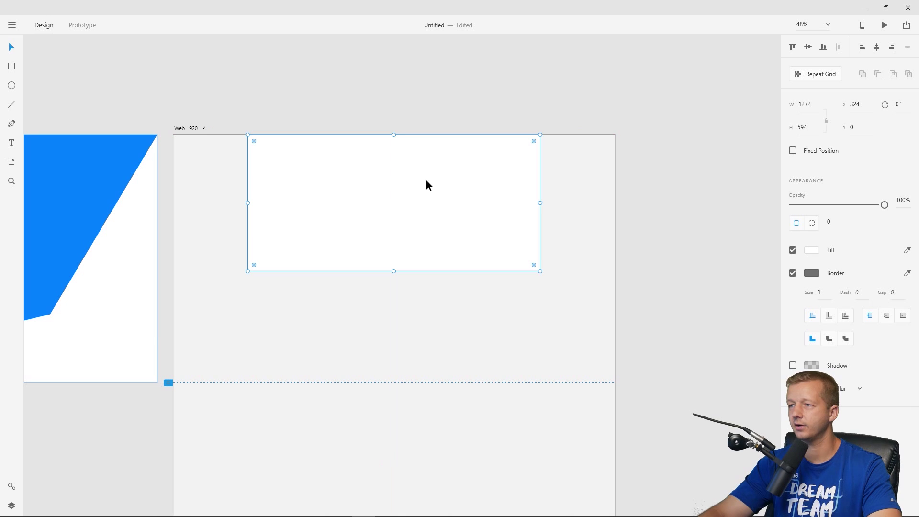
pyautogui.click(792, 272)
# Stretch the white rectangle's bottom edge down well past the artboard's viewport line and deselect it.
pyautogui.moveTo(392, 272); pyautogui.dragTo(406, 495)
pyautogui.press('space')
pyautogui.moveTo(439, 311); pyautogui.dragTo(437, 241)
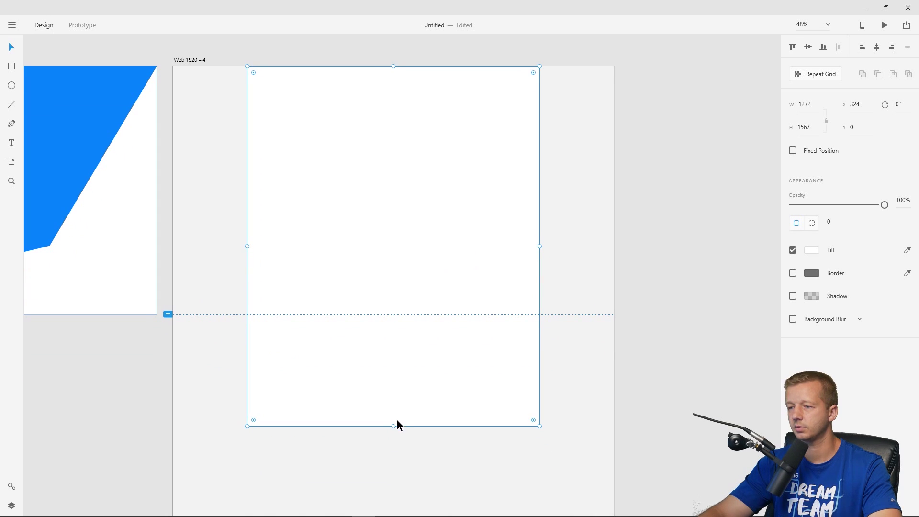
pyautogui.moveTo(392, 426); pyautogui.dragTo(395, 460)
pyautogui.click(660, 229)
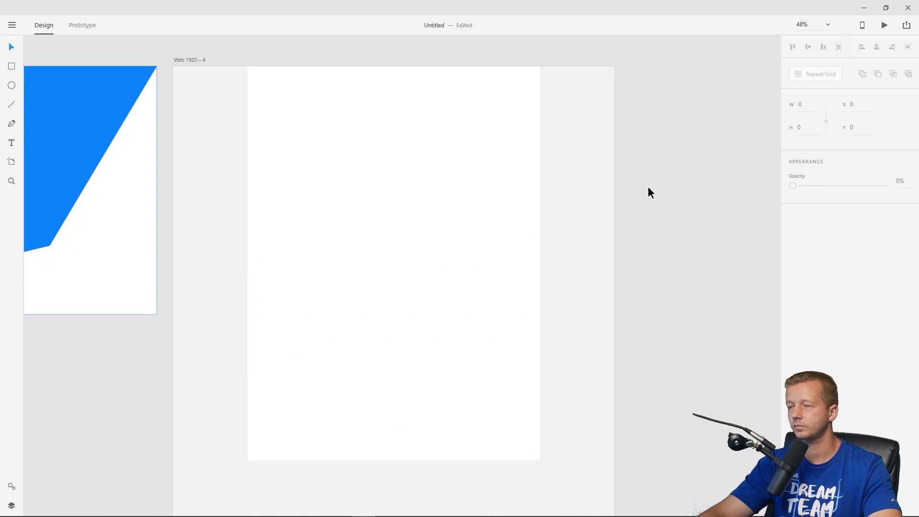
# Widen the white rectangle symmetrically to a width of about 1382, keeping it centred on the fourth artboard.
pyautogui.scroll(2, 415, 152)
pyautogui.press('space')
pyautogui.moveTo(402, 137); pyautogui.dragTo(397, 173)
pyautogui.click(423, 163)
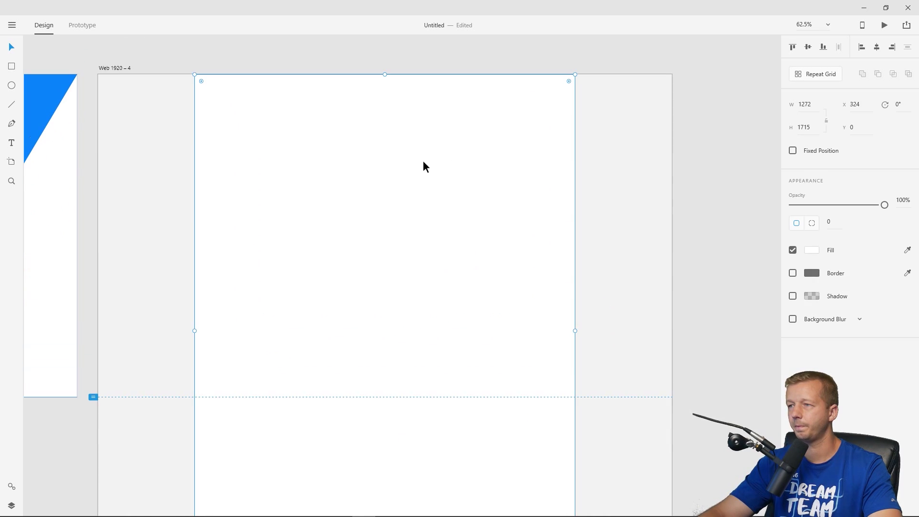
pyautogui.moveTo(575, 328); pyautogui.dragTo(590, 328)
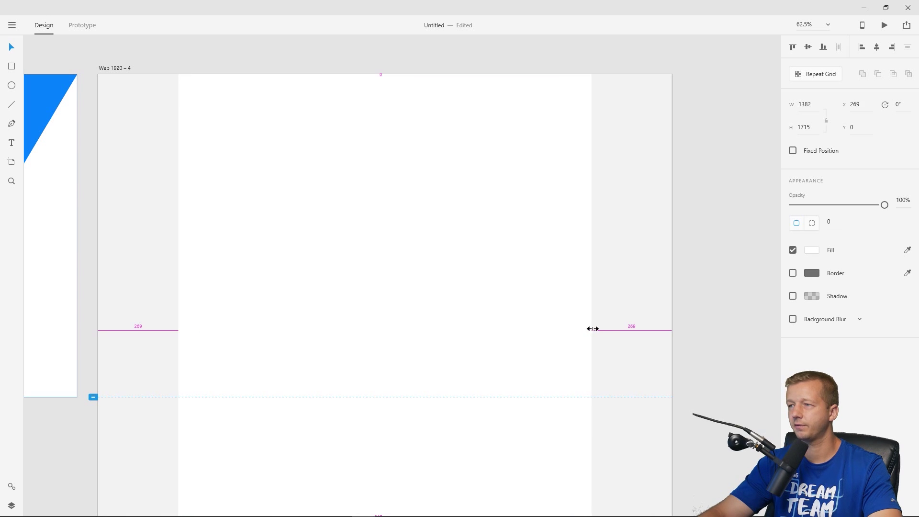
pyautogui.click(695, 201)
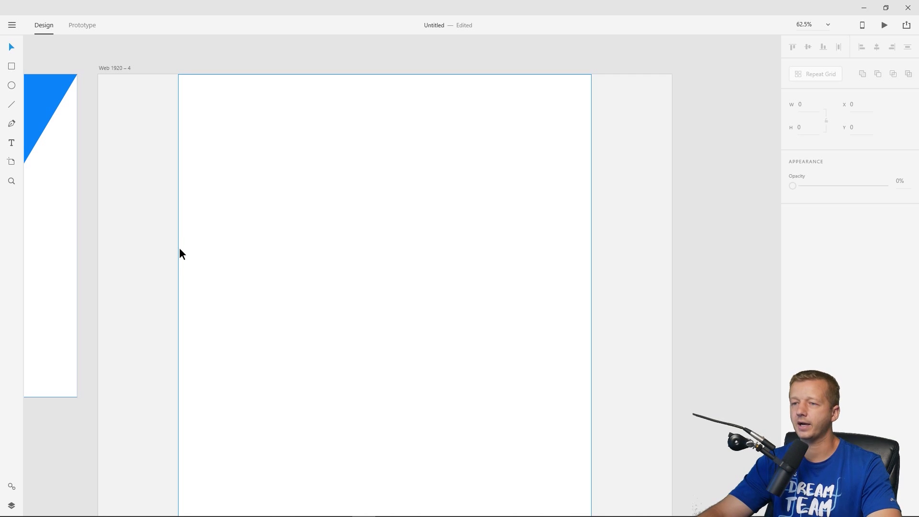
pyautogui.click(213, 250)
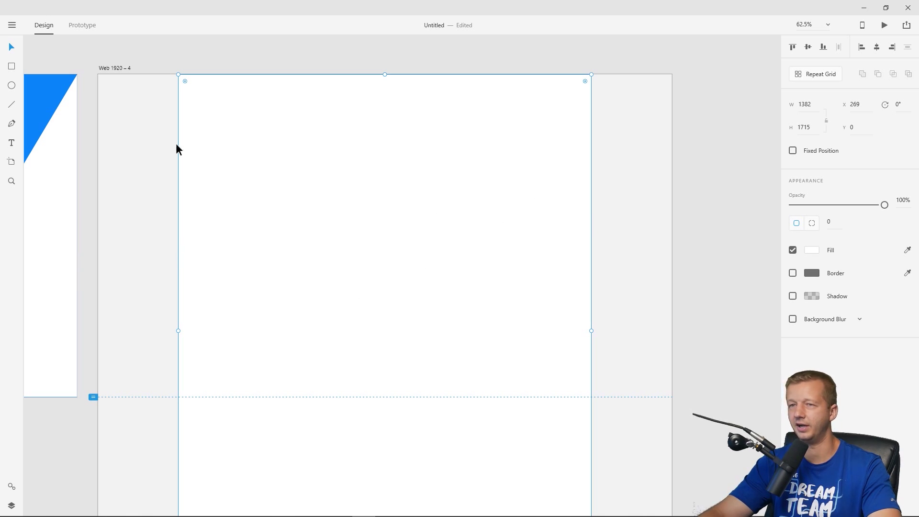
pyautogui.click(151, 73)
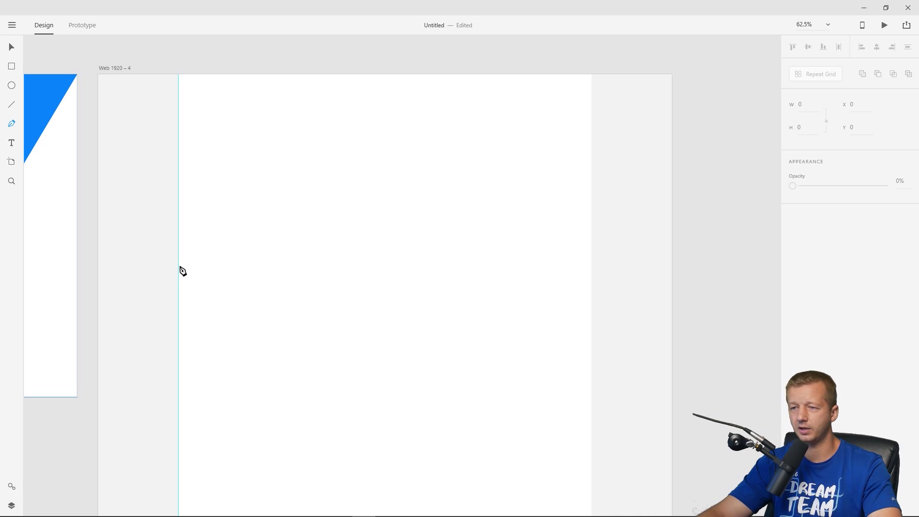
pyautogui.click(179, 266)
pyautogui.moveTo(317, 212); pyautogui.dragTo(419, 259)
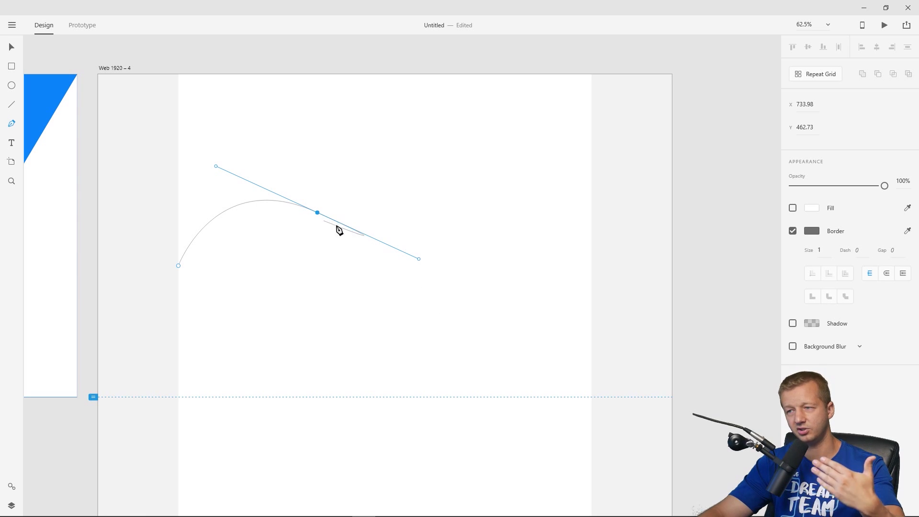
pyautogui.hotkey('ctrl', 'z')
pyautogui.hotkey('ctrl', 'z')
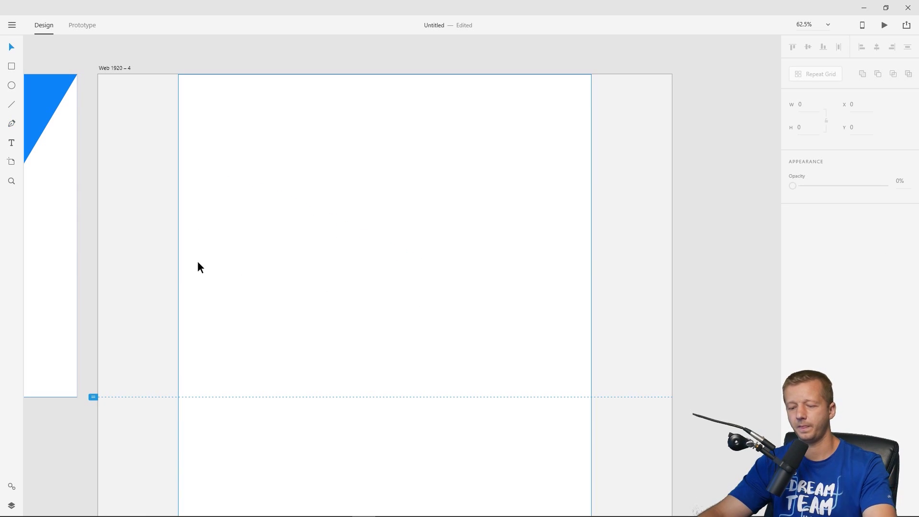
pyautogui.press('p')
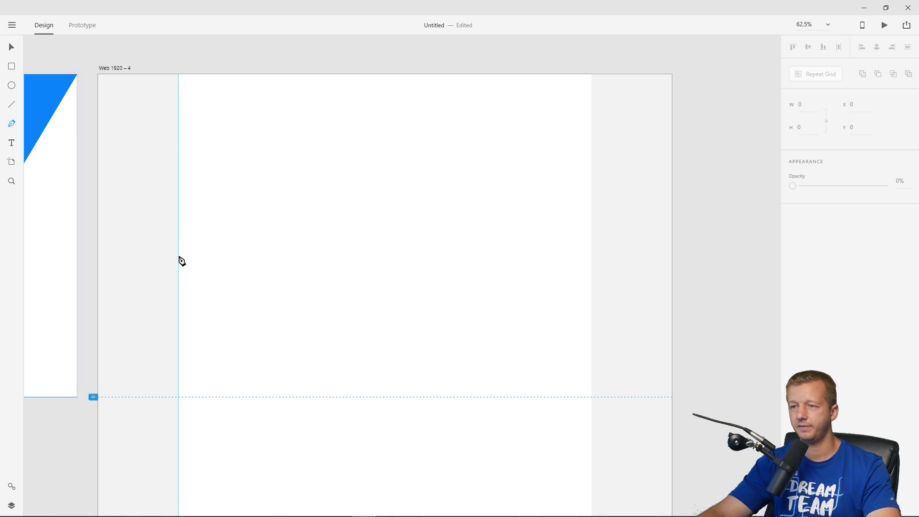
pyautogui.click(179, 255)
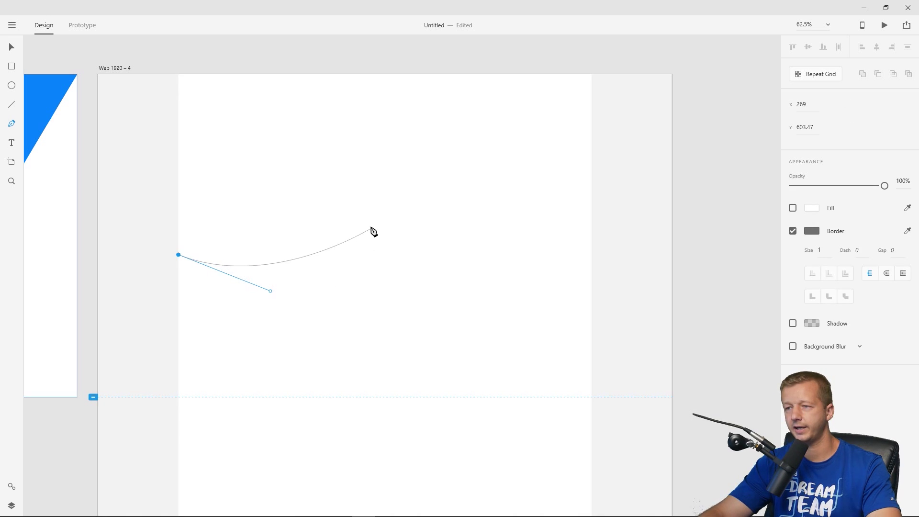
pyautogui.moveTo(417, 197); pyautogui.dragTo(516, 197)
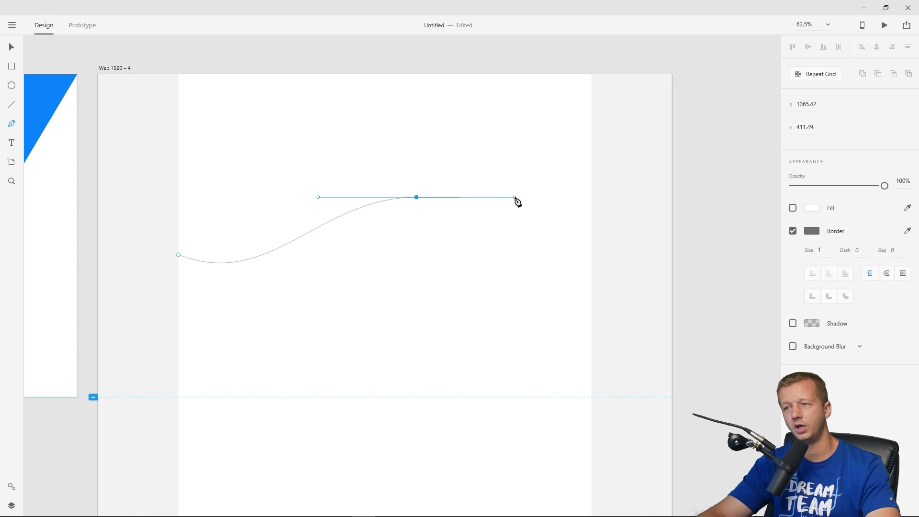
pyautogui.moveTo(515, 198); pyautogui.dragTo(509, 197)
pyautogui.moveTo(460, 197); pyautogui.dragTo(502, 197)
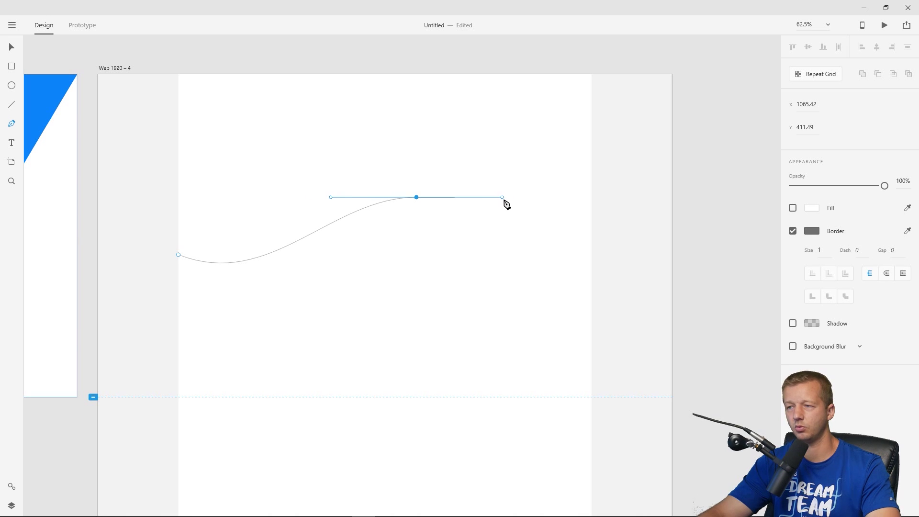
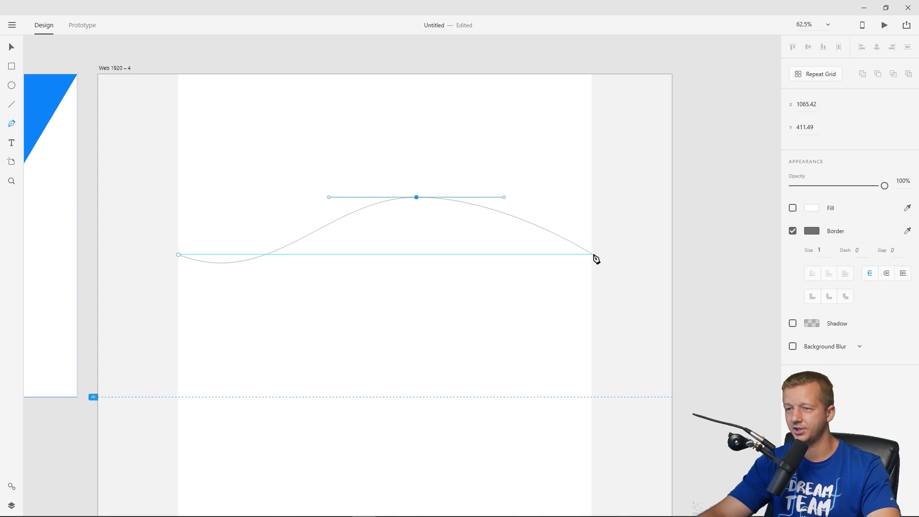
pyautogui.hotkey('ctrl', 'z')
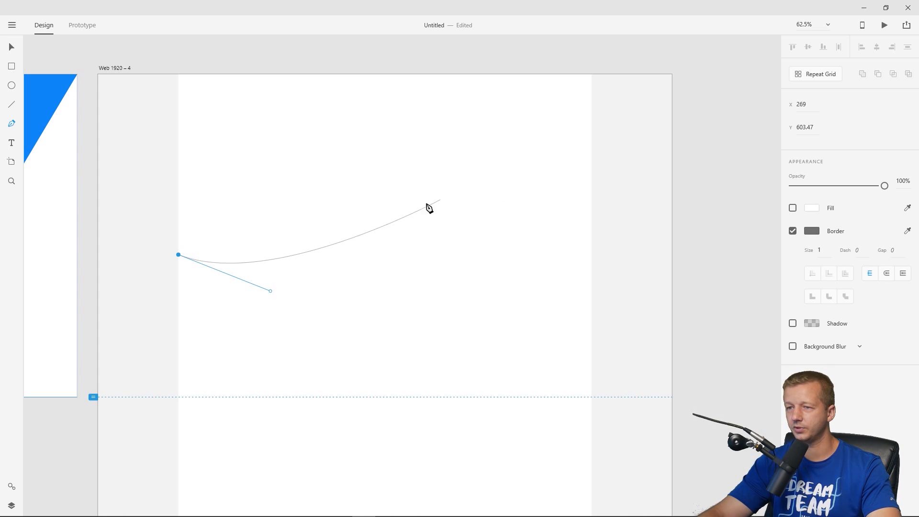
pyautogui.hotkey('ctrl', 'z')
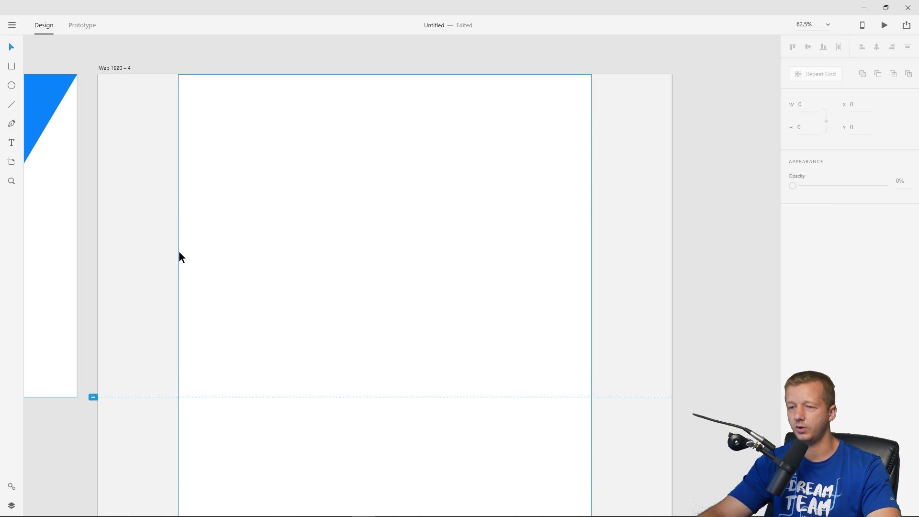
# Draw a wavy Pen path across the white rectangle, from its left edge at Y about 581, over a smooth crest near X 1157, Y 453, to its right edge.
pyautogui.press('p')
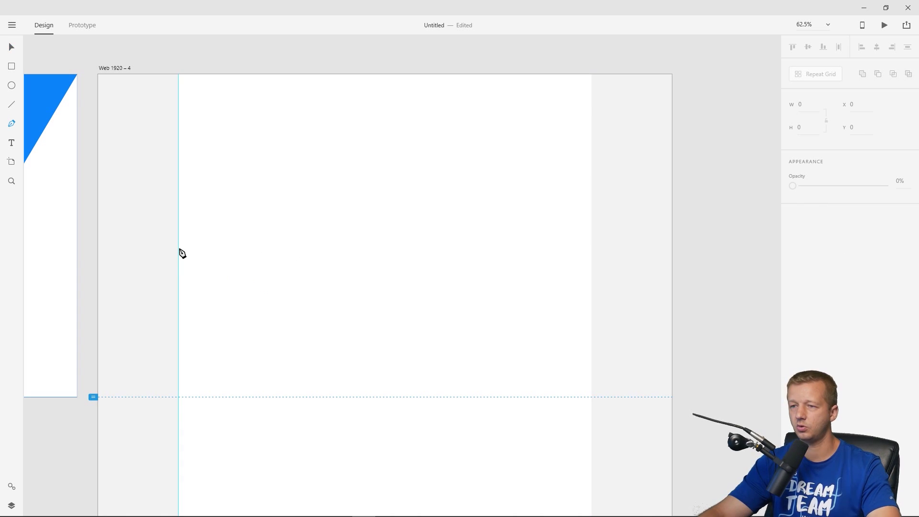
pyautogui.click(178, 248)
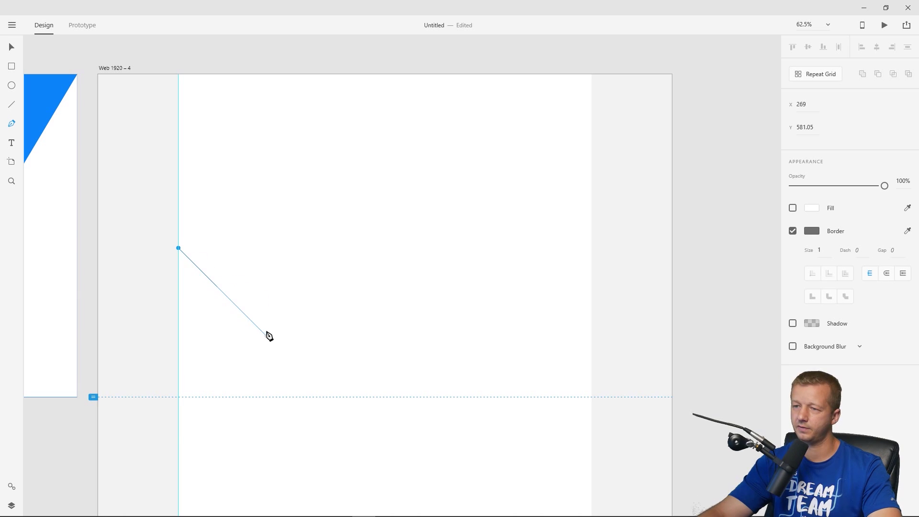
pyautogui.click(273, 302)
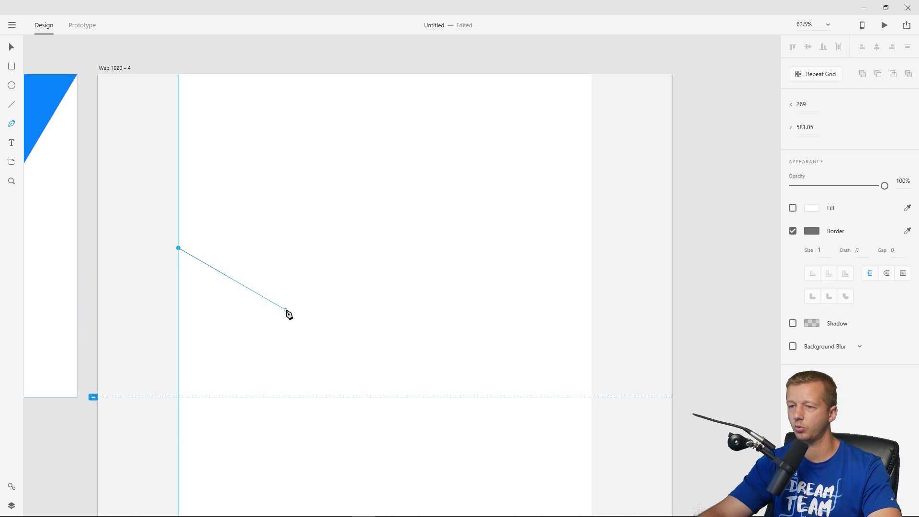
pyautogui.click(442, 212)
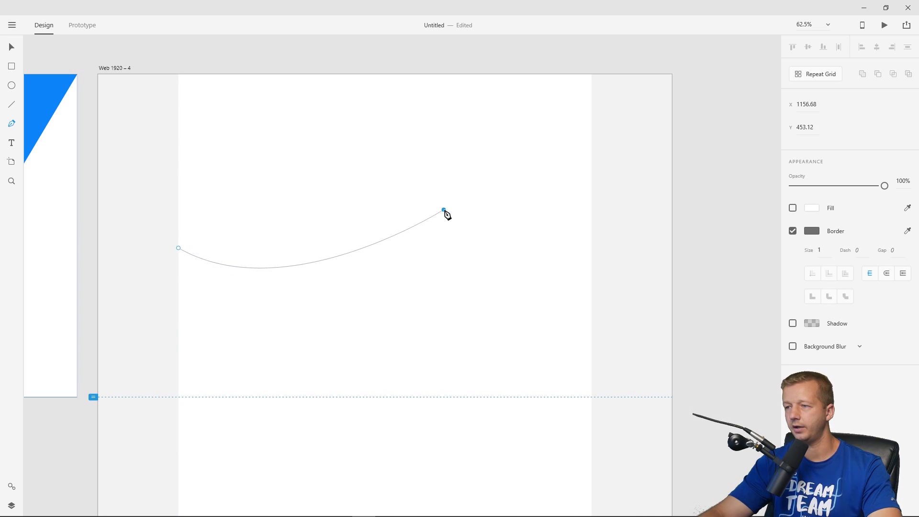
pyautogui.moveTo(443, 211); pyautogui.dragTo(554, 210)
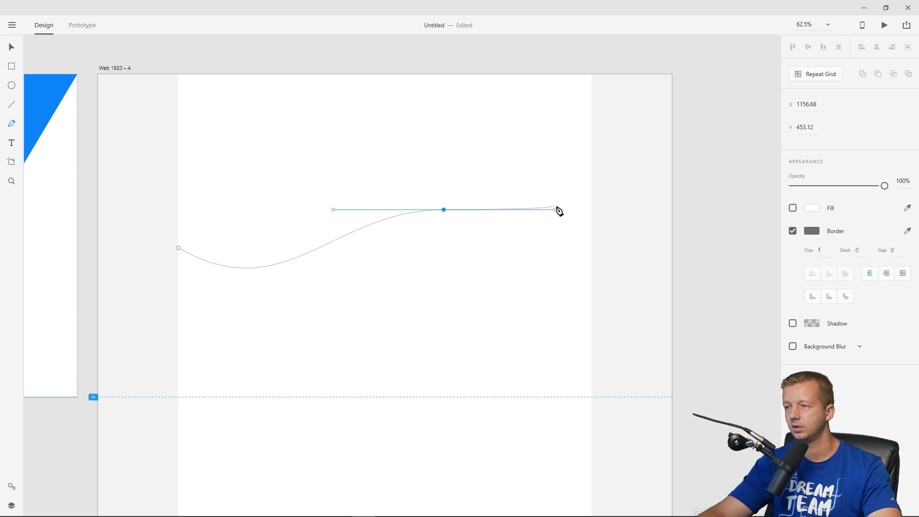
pyautogui.click(591, 248)
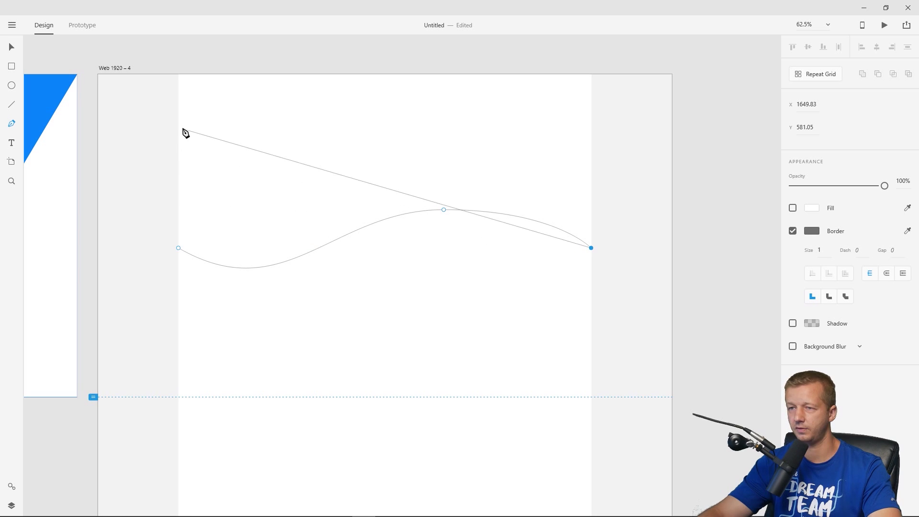
# Continue the path through the white rectangle's upper-right and upper-left corners and close it at its starting point.
pyautogui.moveTo(591, 248); pyautogui.dragTo(594, 94)
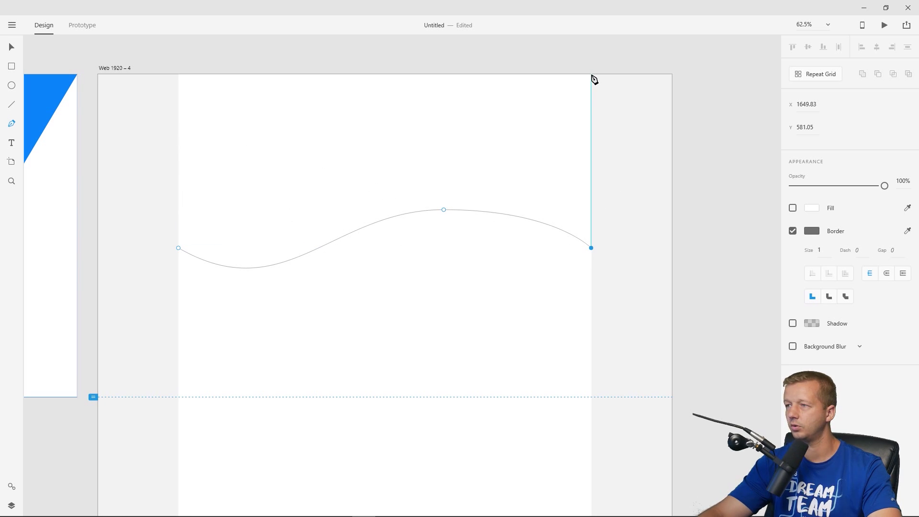
pyautogui.click(592, 74)
pyautogui.click(178, 74)
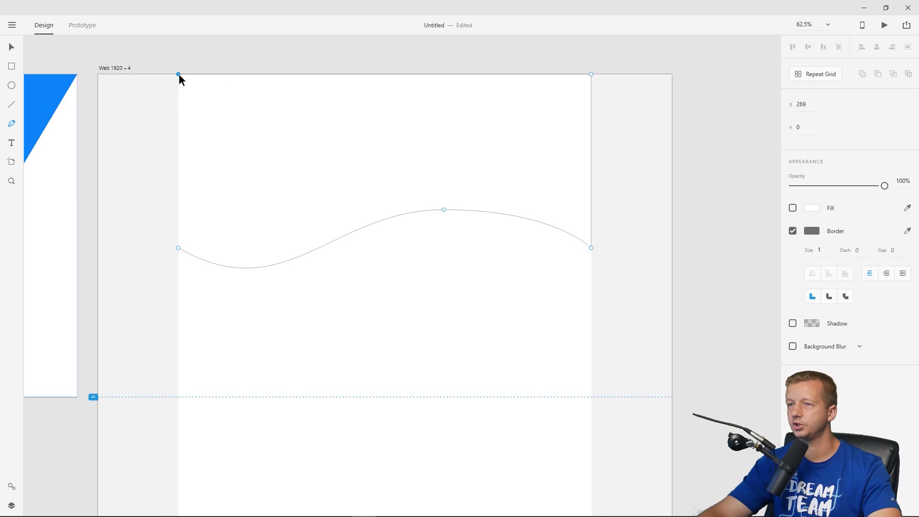
pyautogui.moveTo(178, 248); pyautogui.dragTo(286, 310)
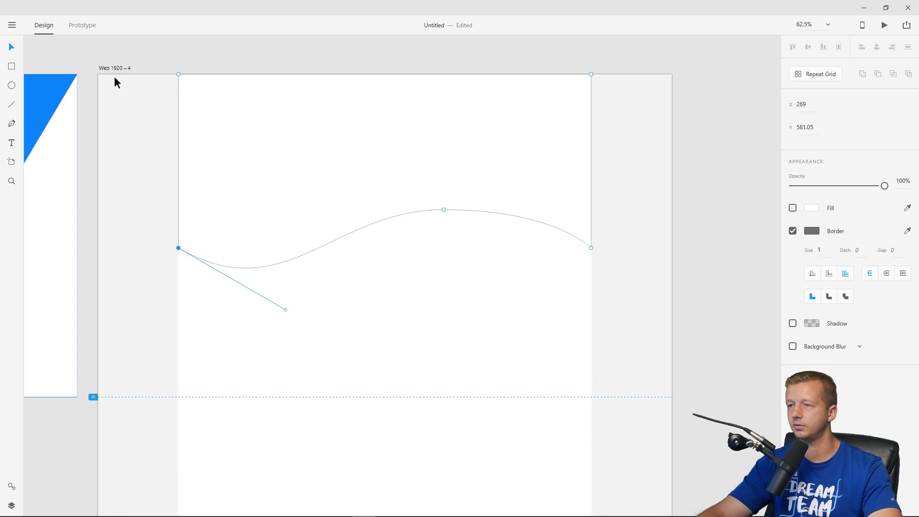
# Turn off the wave shape's border and enable its fill.
pyautogui.click(493, 230)
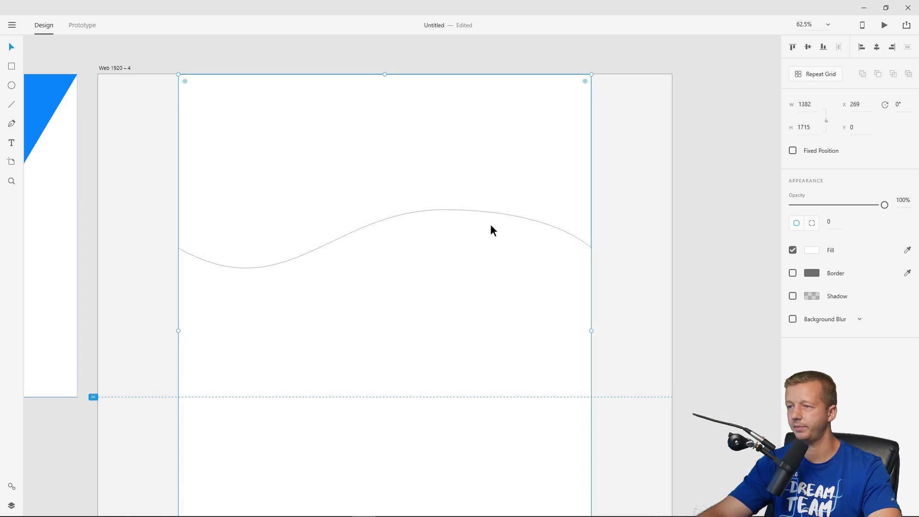
pyautogui.click(682, 74)
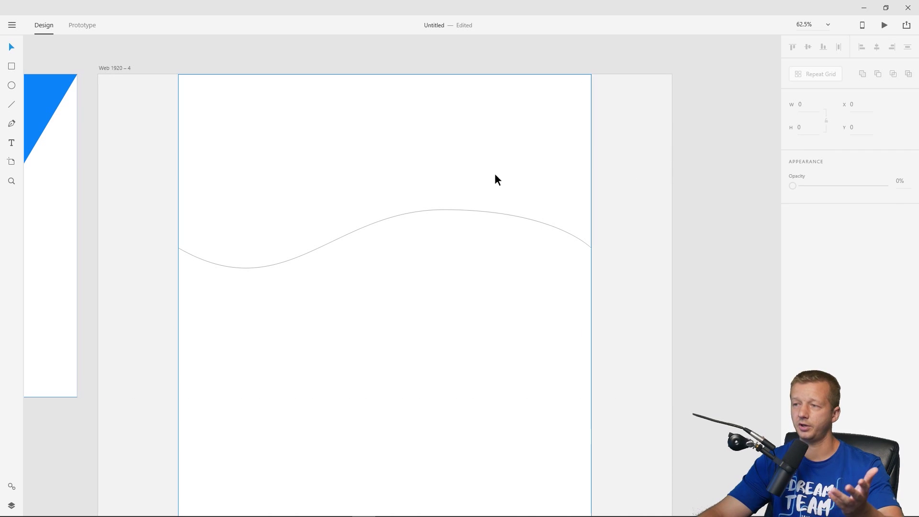
pyautogui.click(472, 208)
pyautogui.click(464, 210)
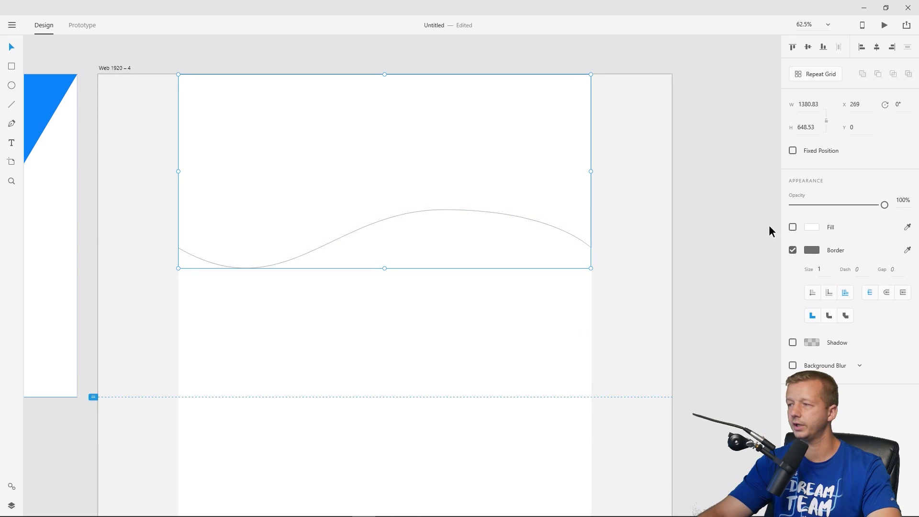
pyautogui.click(795, 250)
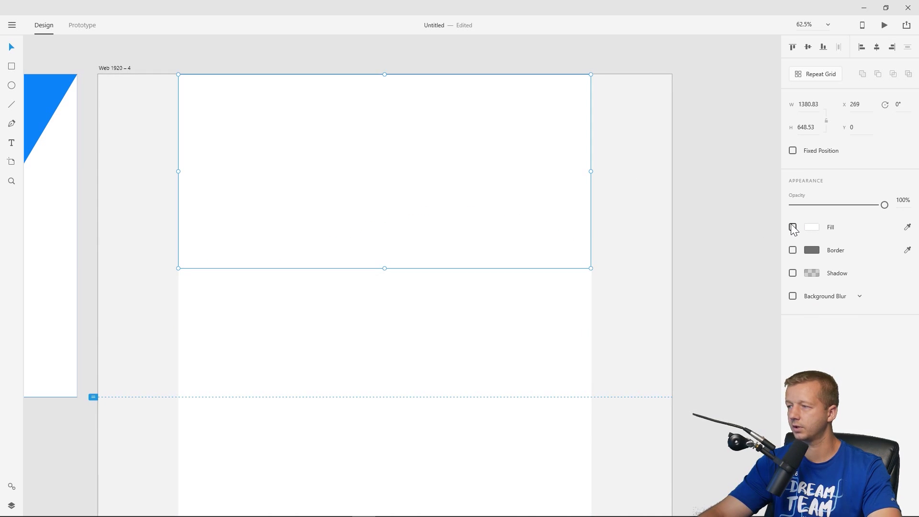
pyautogui.click(792, 227)
# Set the wave shape's fill to a solid dark blue.
pyautogui.click(809, 227)
pyautogui.click(763, 200)
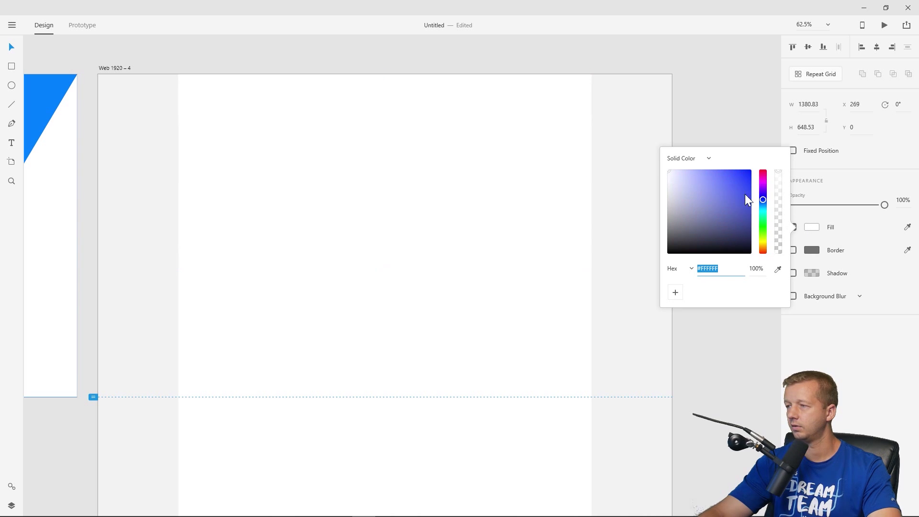
pyautogui.moveTo(744, 194); pyautogui.dragTo(752, 169)
pyautogui.click(763, 205)
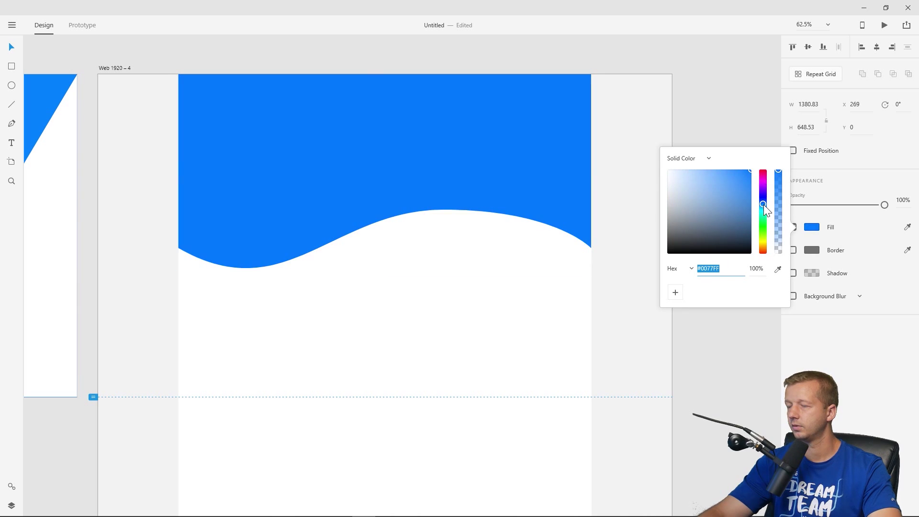
pyautogui.moveTo(763, 205); pyautogui.dragTo(763, 203)
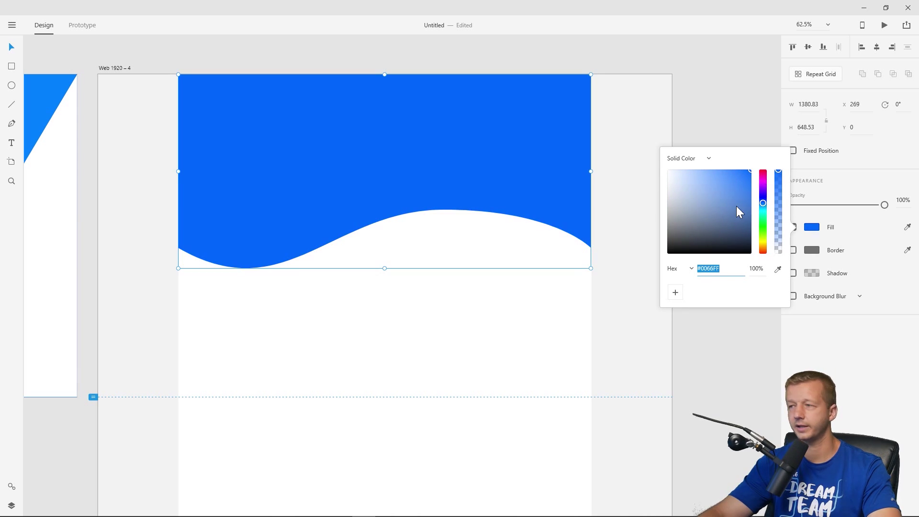
pyautogui.click(750, 187)
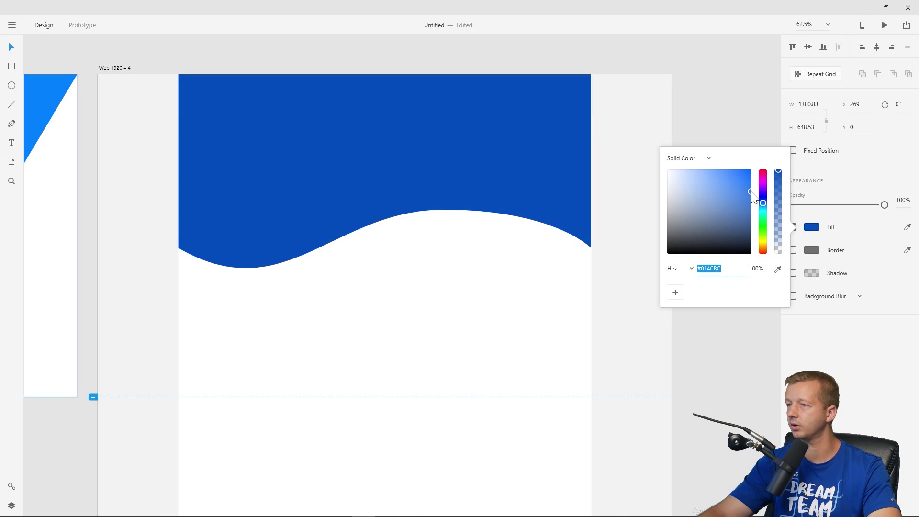
pyautogui.click(730, 104)
# Move the curve handle of the wave shape's lower-left anchor to about X 609, Y 772.
pyautogui.click(408, 141)
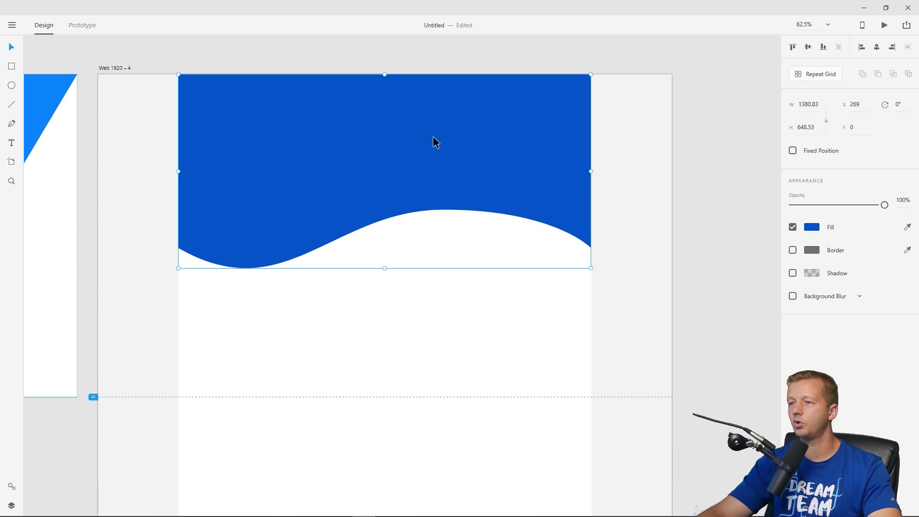
pyautogui.doubleClick(443, 160)
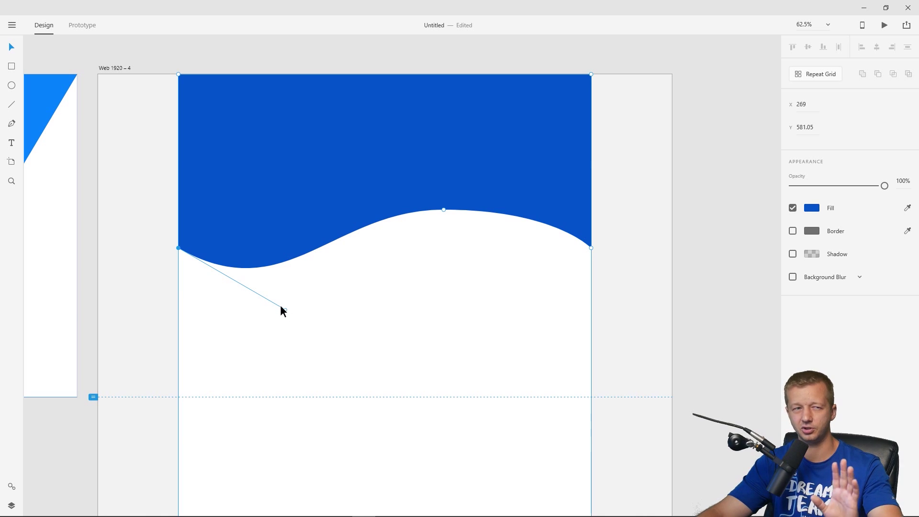
pyautogui.moveTo(280, 305); pyautogui.dragTo(234, 309)
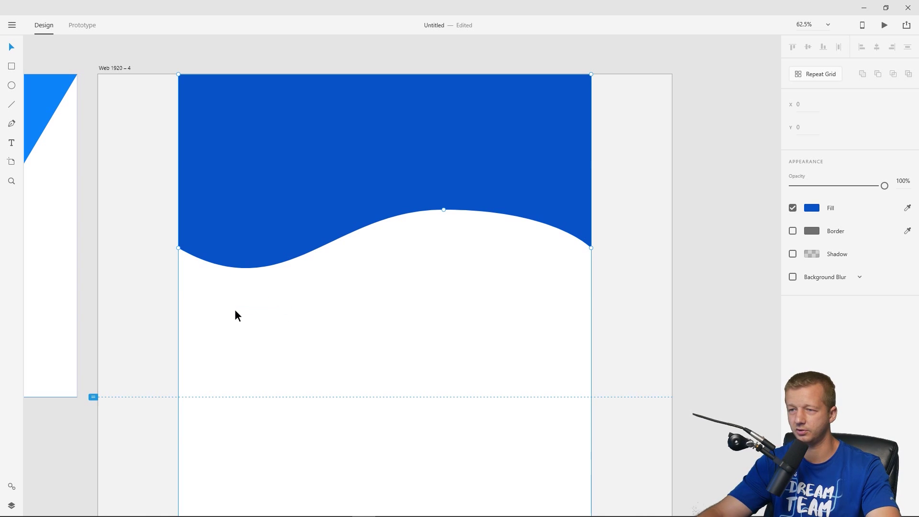
pyautogui.click(178, 248)
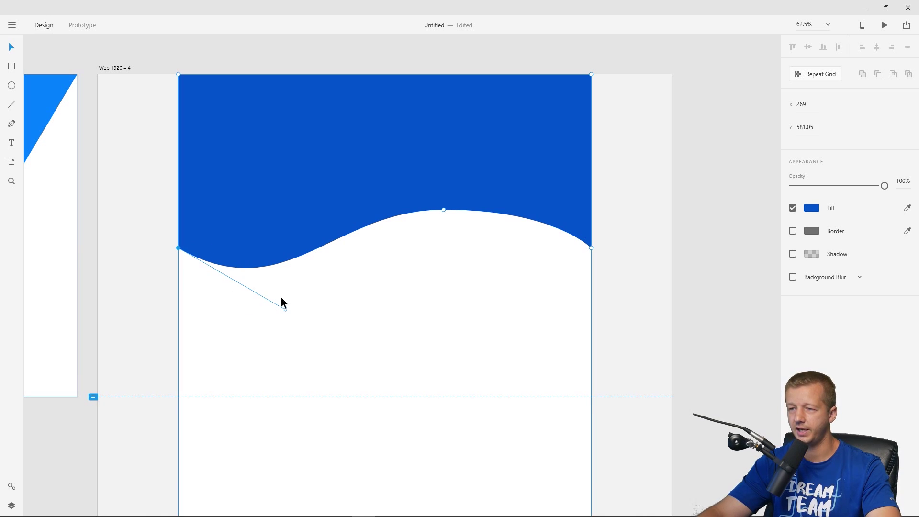
pyautogui.moveTo(285, 309)
pyautogui.mouseDown()
pyautogui.moveTo(266, 300)
pyautogui.moveTo(223, 314)
pyautogui.moveTo(306, 311)
pyautogui.moveTo(256, 294)
pyautogui.moveTo(293, 318)
pyautogui.moveTo(273, 309)
pyautogui.moveTo(279, 305)
pyautogui.mouseUp()
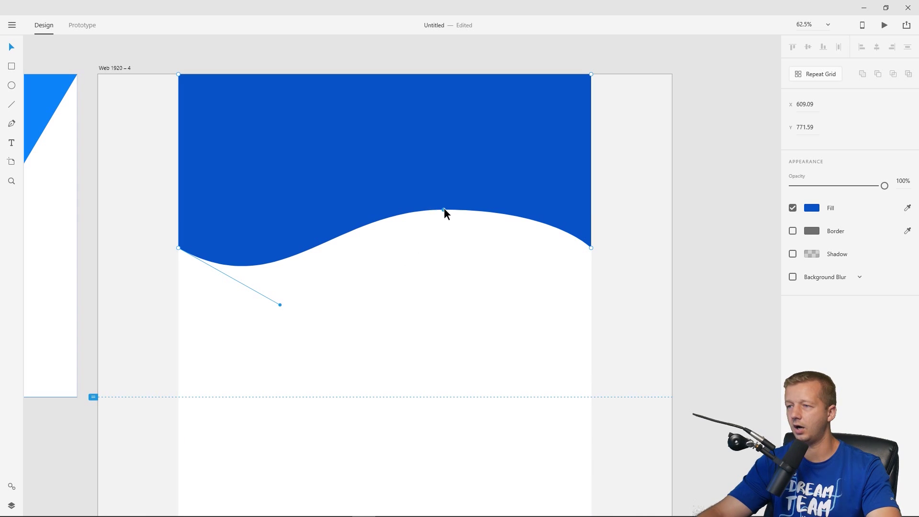
# Move the wave's crest anchor to about X 1250, Y 450 and shorten its curve handles.
pyautogui.moveTo(443, 209); pyautogui.dragTo(463, 209)
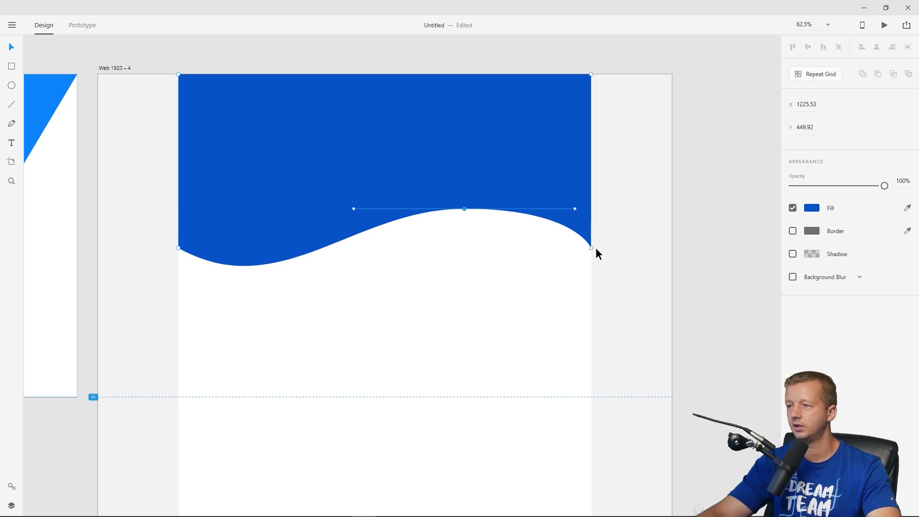
pyautogui.moveTo(575, 209); pyautogui.dragTo(555, 208)
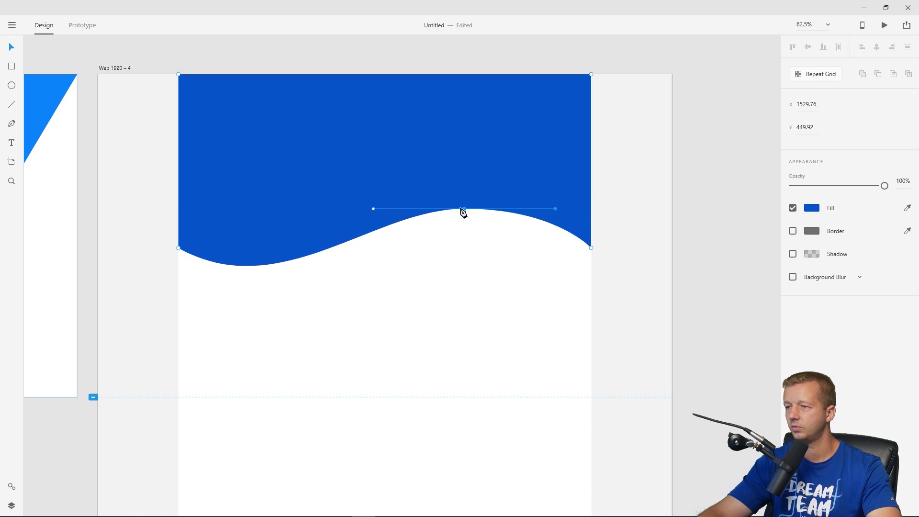
pyautogui.moveTo(464, 208); pyautogui.dragTo(472, 210)
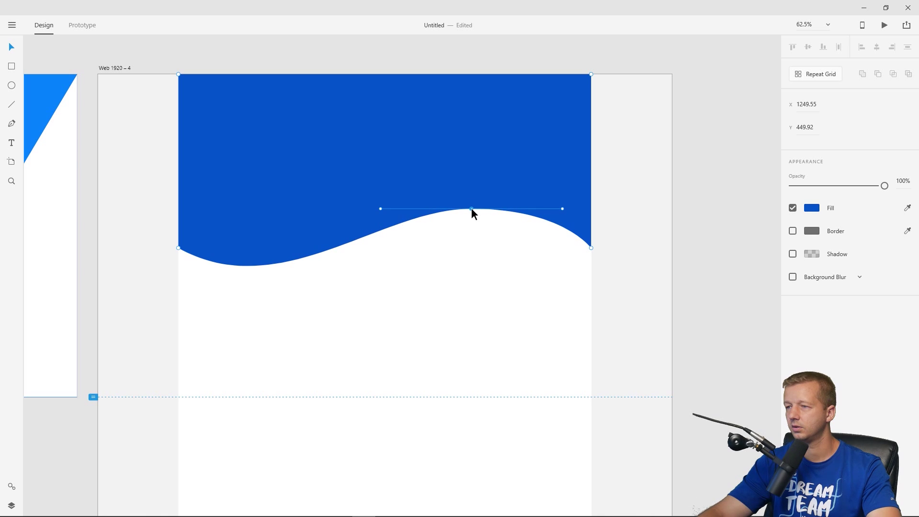
pyautogui.click(611, 55)
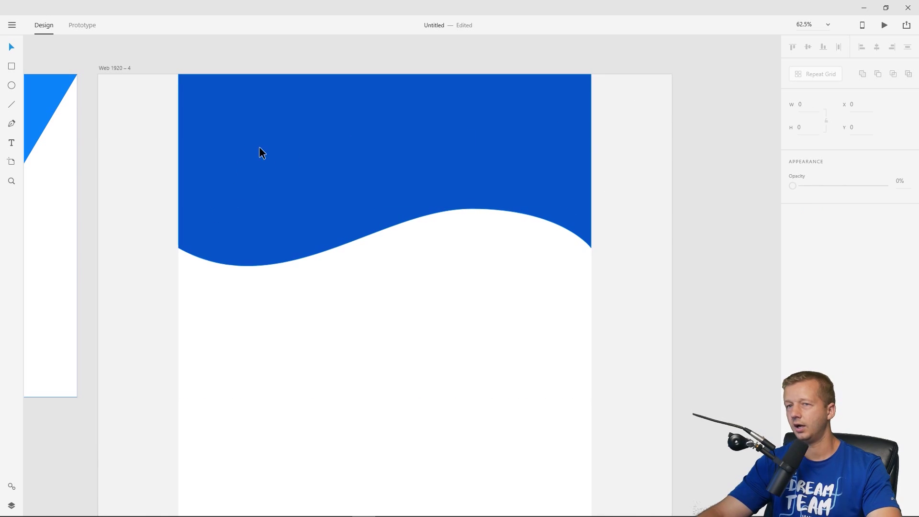
# Draw a small closed Pen shape below the wave with a curved top and straight sides, about 360 wide and 126 high, collapsing the upper-right anchor's outgoing handle.
pyautogui.click(12, 124)
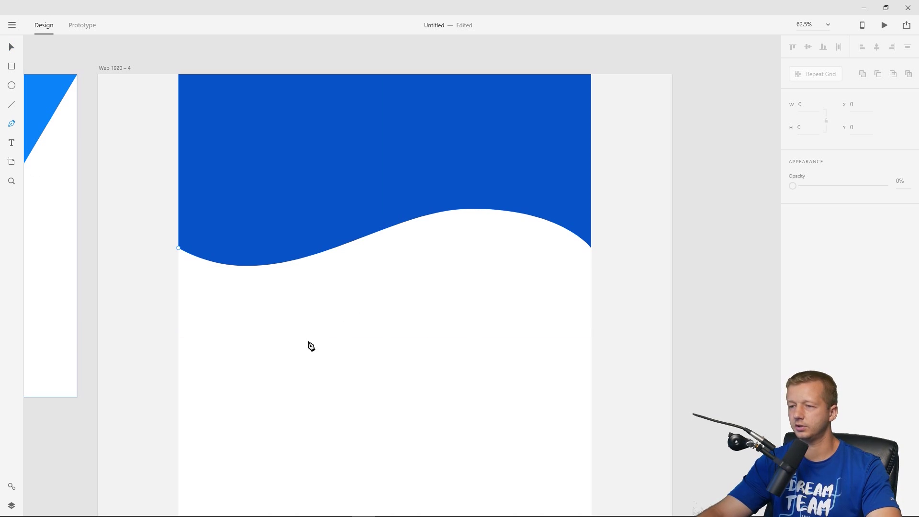
pyautogui.click(281, 330)
pyautogui.moveTo(388, 292); pyautogui.dragTo(462, 293)
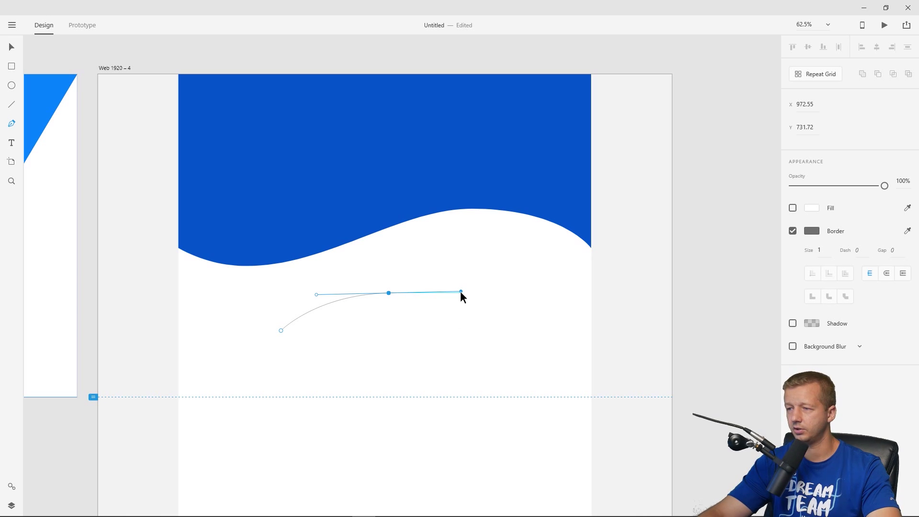
pyautogui.moveTo(460, 291); pyautogui.dragTo(449, 291)
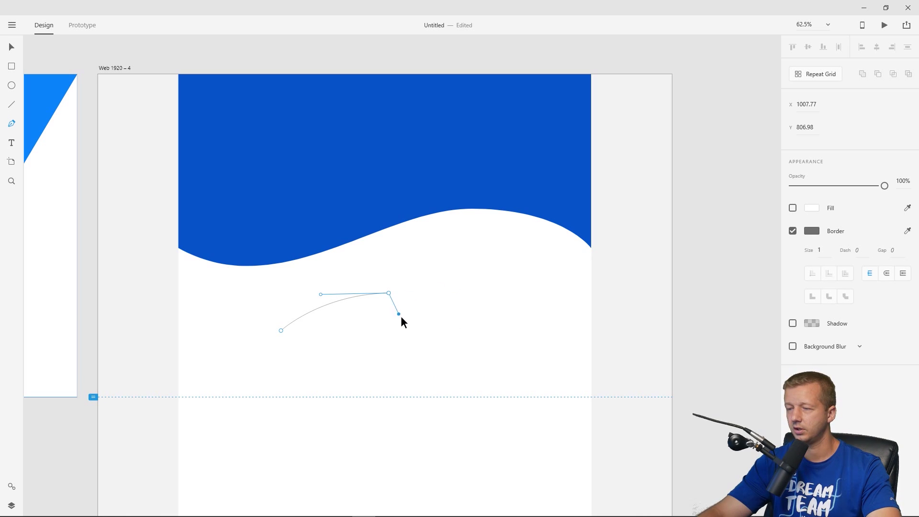
pyautogui.moveTo(401, 317); pyautogui.dragTo(435, 306)
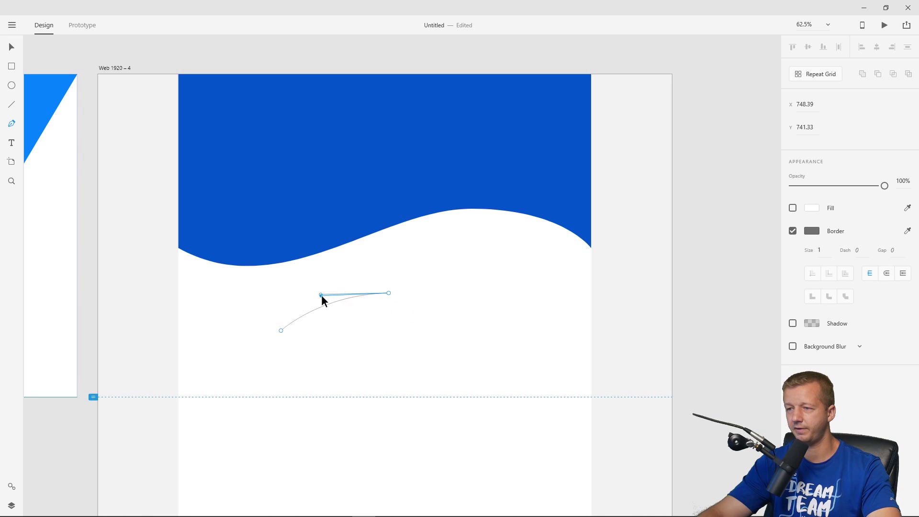
pyautogui.moveTo(322, 295); pyautogui.dragTo(407, 309)
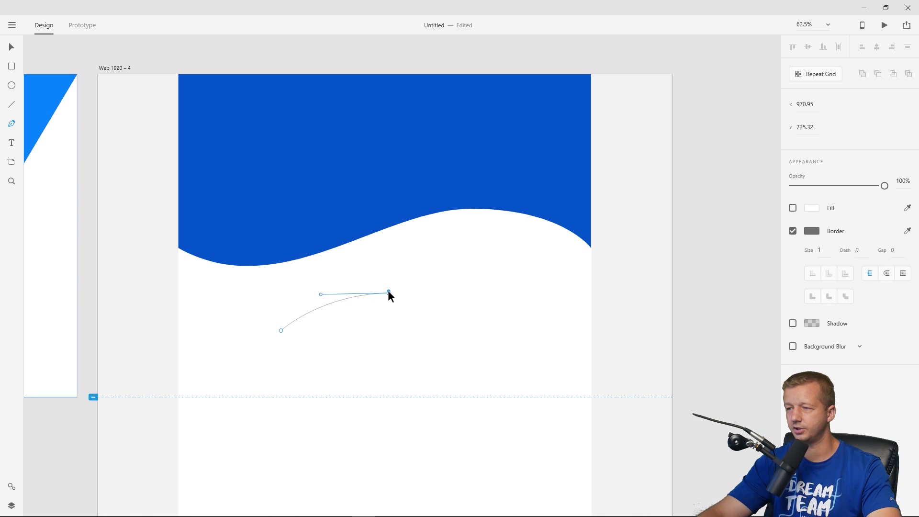
pyautogui.click(389, 330)
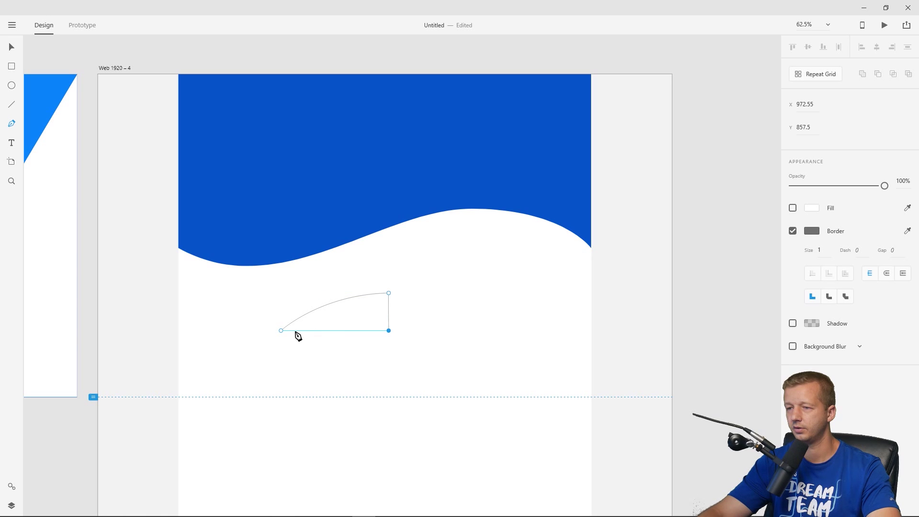
pyautogui.click(281, 330)
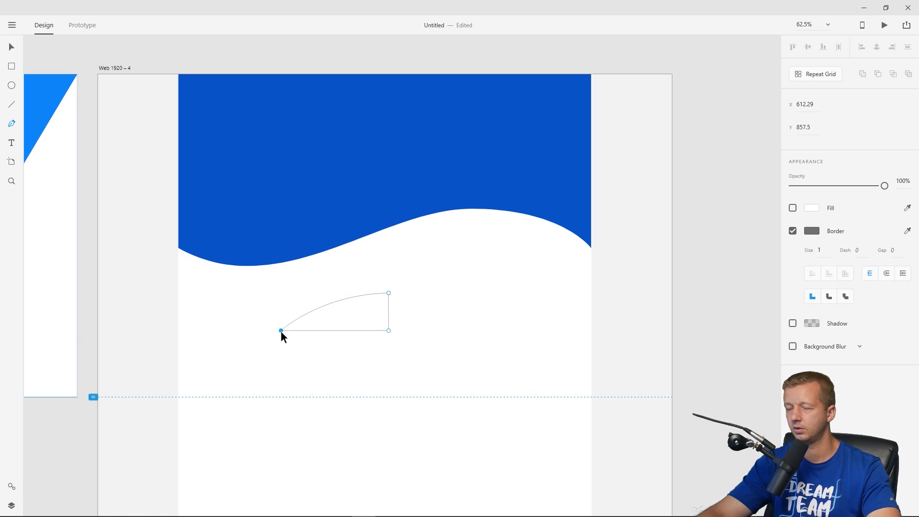
# Delete the small curved shape below the wave.
pyautogui.click(120, 55)
pyautogui.click(386, 330)
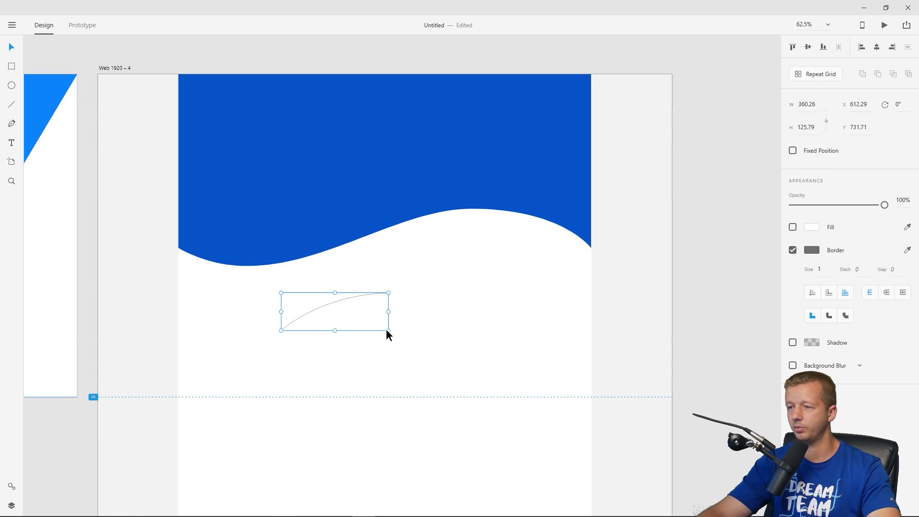
pyautogui.press('Delete')
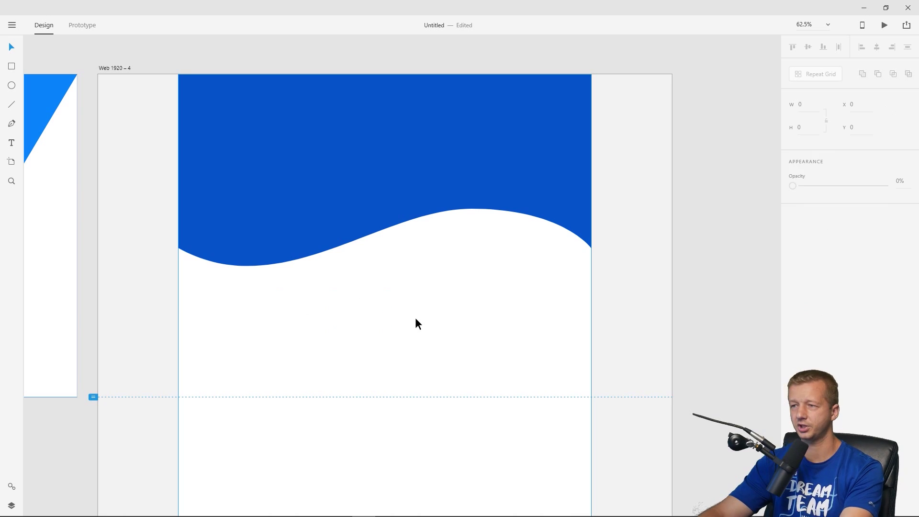
# Duplicate the dark blue wave shape and move the rear copy down to Y 26.
pyautogui.click(328, 157)
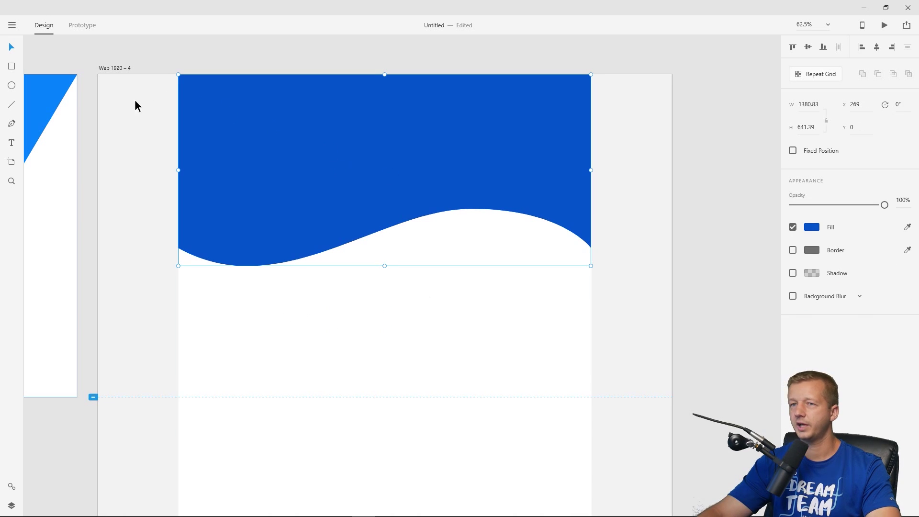
pyautogui.click(11, 506)
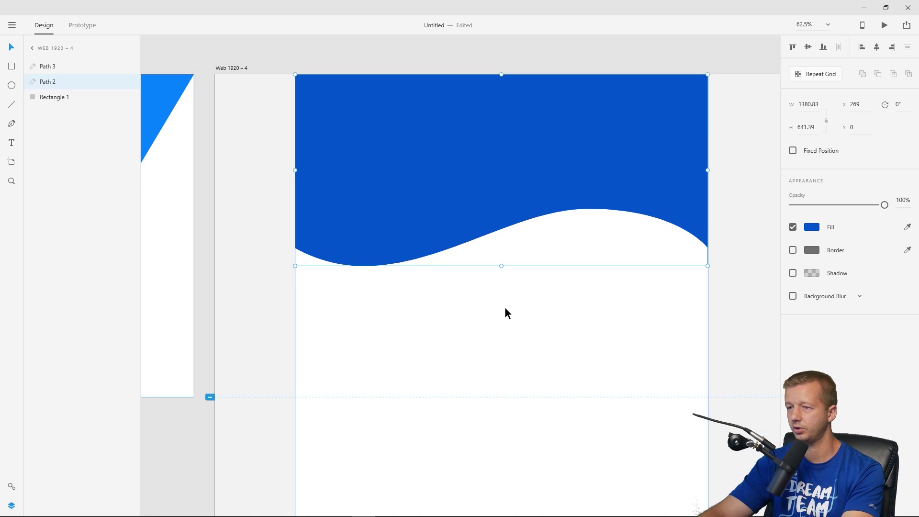
pyautogui.press('Down')
pyautogui.press('Down')
pyautogui.press('Down')
pyautogui.press('Down')
pyautogui.press('Down')
pyautogui.press('Down')
pyautogui.press('Down')
pyautogui.press('Down')
pyautogui.press('Down')
pyautogui.press('Down')
pyautogui.press('Down')
pyautogui.press('Down')
pyautogui.press('Down')
pyautogui.press('Down')
pyautogui.press('Down')
pyautogui.press('Down')
pyautogui.press('Down')
pyautogui.press('Down')
pyautogui.press('Down')
pyautogui.press('Down')
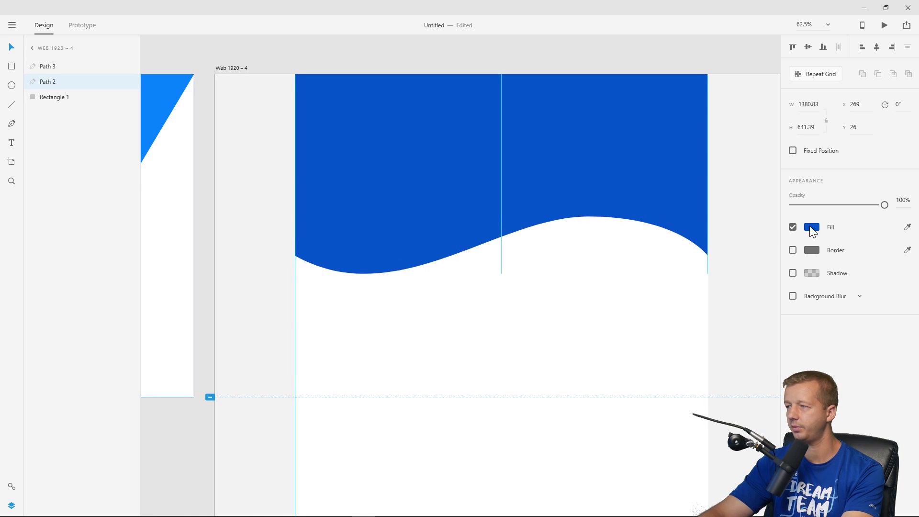
# Set the rear wave copy's fill to the solid light blue #68A5FF.
pyautogui.click(812, 227)
pyautogui.moveTo(718, 181)
pyautogui.mouseDown()
pyautogui.moveTo(726, 168)
pyautogui.moveTo(716, 165)
pyautogui.mouseUp()
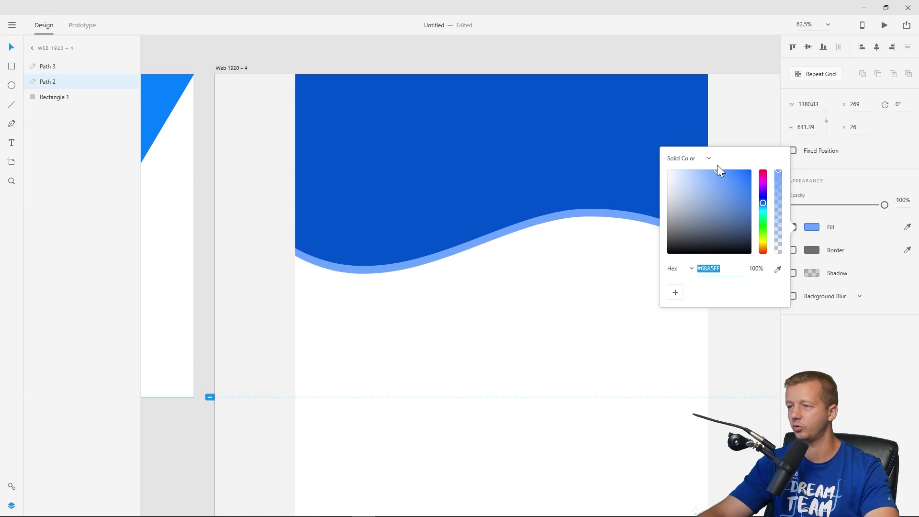
pyautogui.click(574, 68)
# Reshape the light blue wave by lowering its left-edge anchor to about Y 661 and raising its right-edge anchor to about Y 599.
pyautogui.click(384, 272)
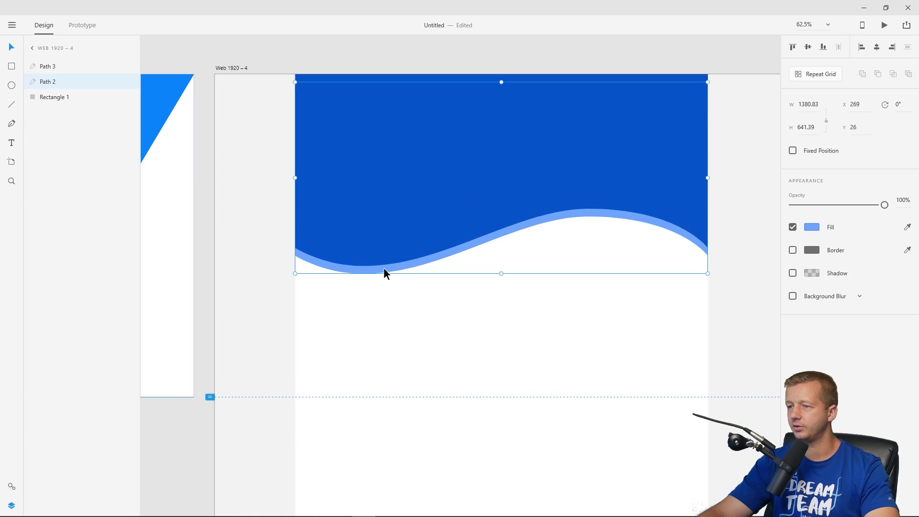
pyautogui.doubleClick(383, 268)
pyautogui.moveTo(294, 255); pyautogui.dragTo(294, 266)
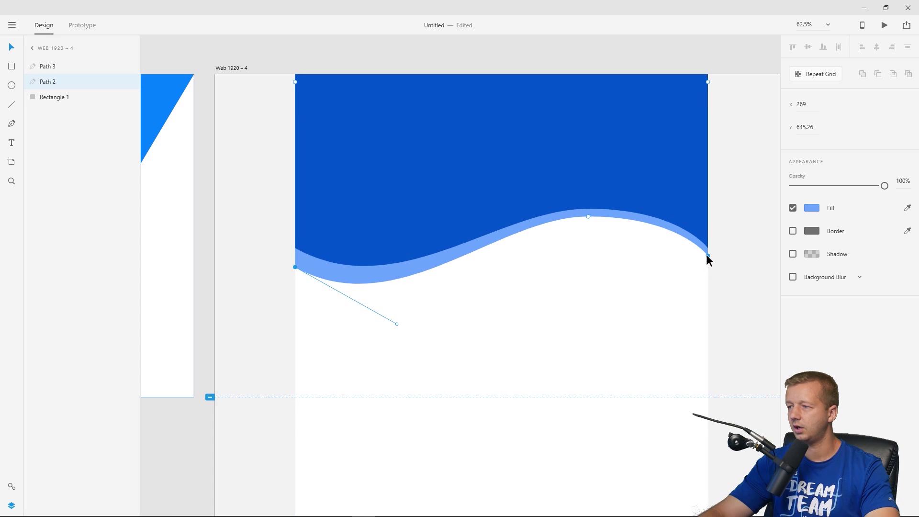
pyautogui.moveTo(708, 254); pyautogui.dragTo(708, 251)
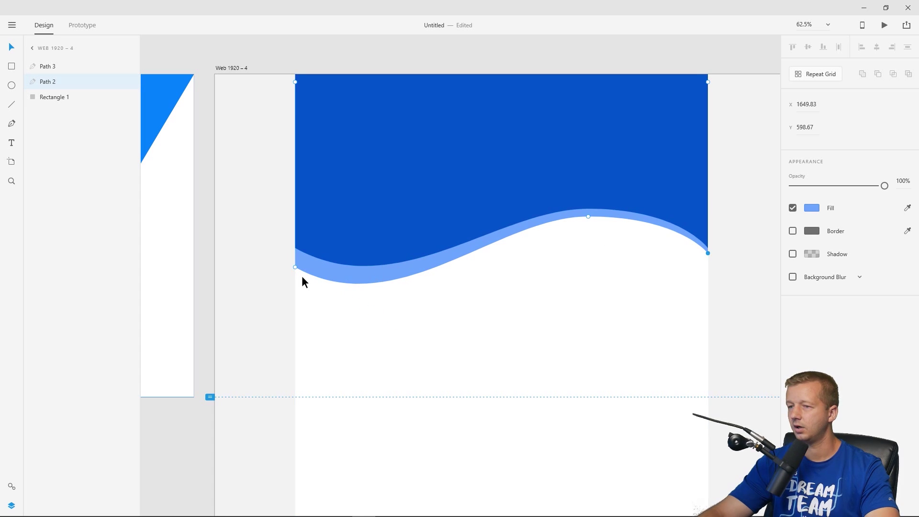
pyautogui.moveTo(295, 266); pyautogui.dragTo(295, 271)
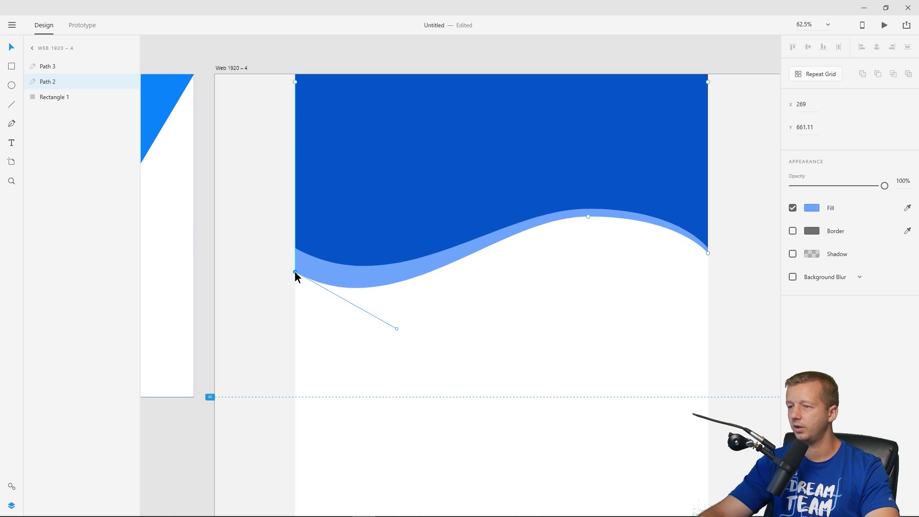
pyautogui.click(382, 59)
# Copy the "My Headline" and "lorem ipsum yeah whatever" texts from the Web 1920 – 3 artboard.
pyautogui.press('space')
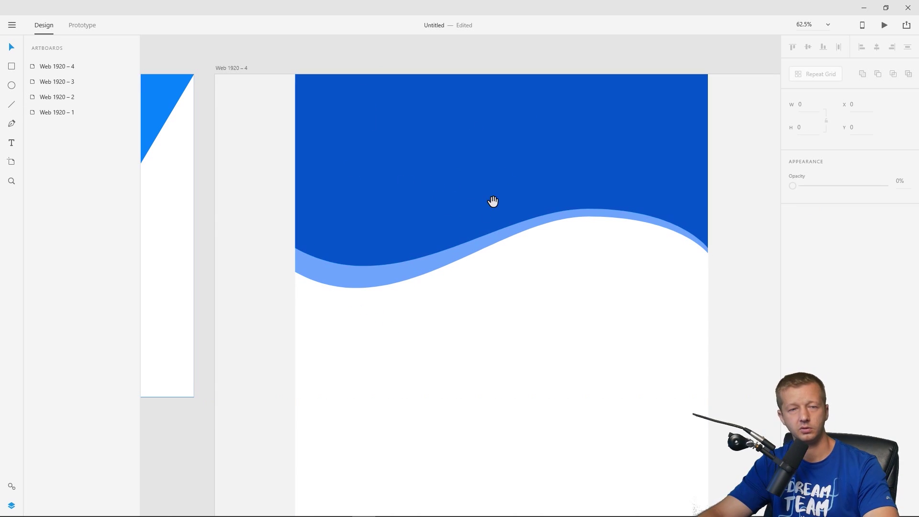
pyautogui.moveTo(504, 201); pyautogui.dragTo(663, 198)
pyautogui.moveTo(371, 219); pyautogui.dragTo(553, 205)
pyautogui.moveTo(148, 199); pyautogui.dragTo(301, 197)
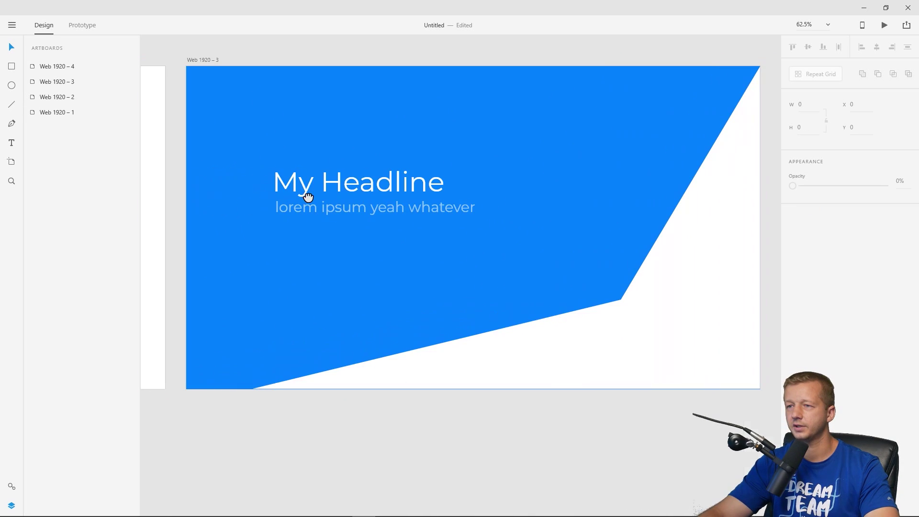
pyautogui.moveTo(252, 150); pyautogui.dragTo(519, 249)
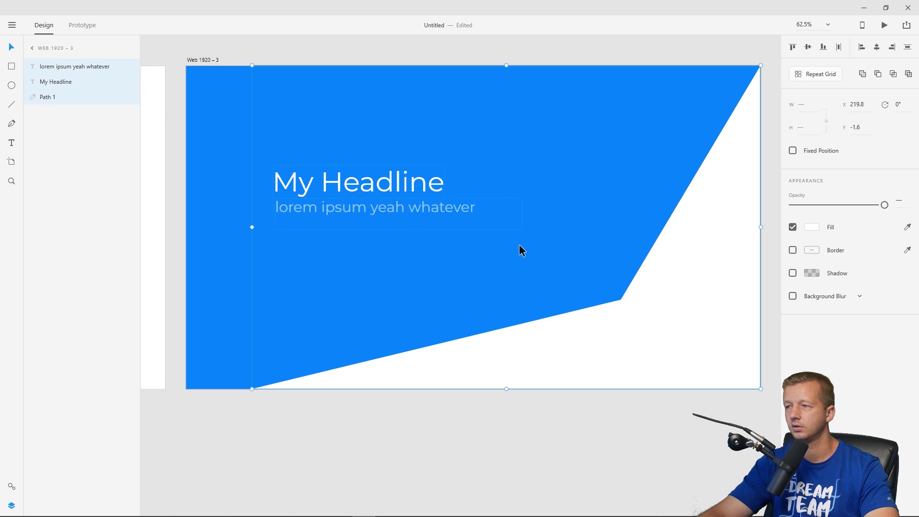
pyautogui.click(512, 339)
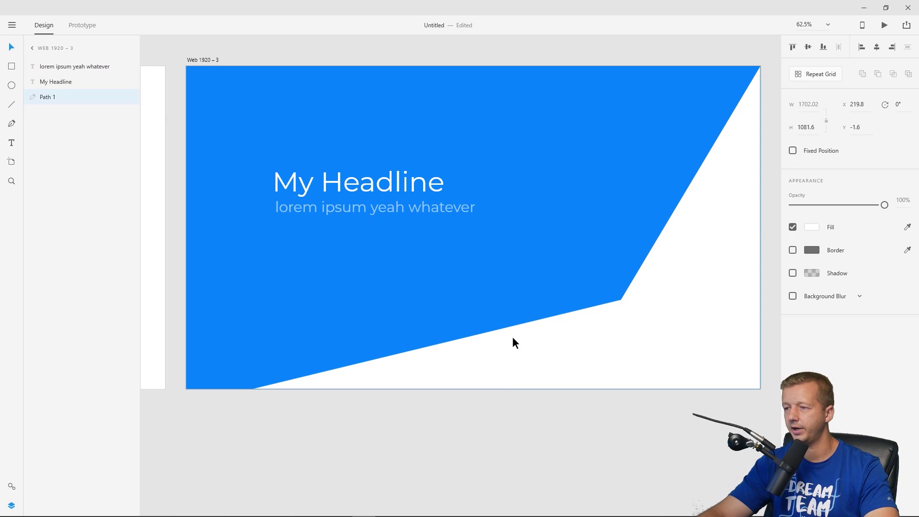
pyautogui.click(290, 183)
pyautogui.keyDown('shift'); pyautogui.click(330, 211); pyautogui.keyUp('shift')
# Paste the headline and subtitle onto the Web 1920 – 4 artboard and place them over the dark blue wave at about X 391, Y 165.
pyautogui.hscroll(10, 493, 227)
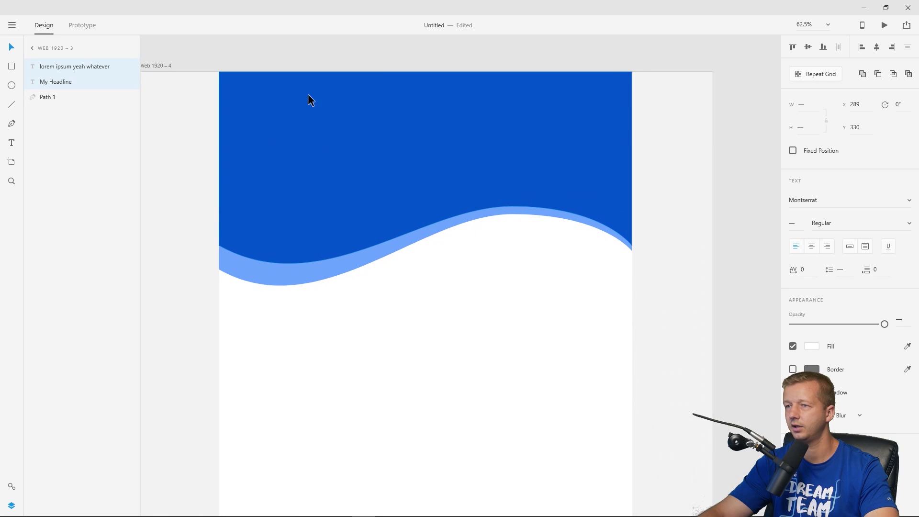
pyautogui.click(308, 94)
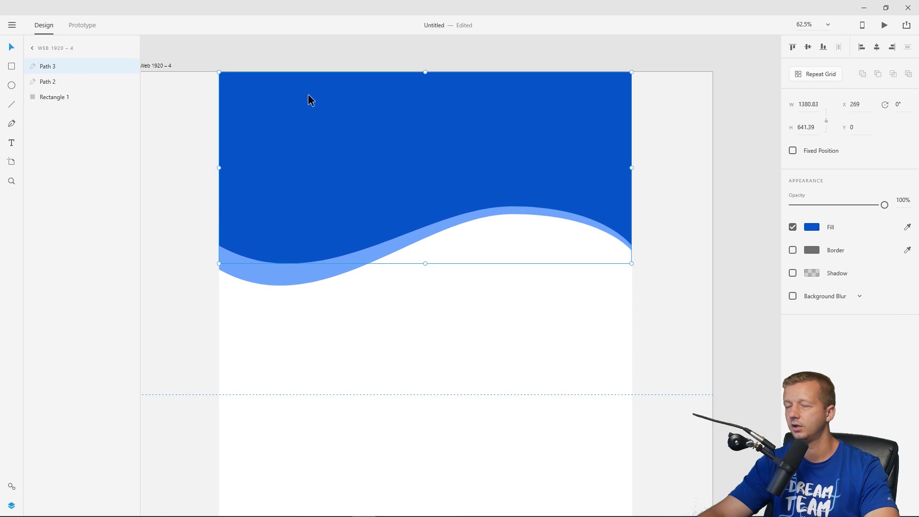
pyautogui.hotkey('ctrl', 'v')
pyautogui.moveTo(321, 194); pyautogui.dragTo(352, 147)
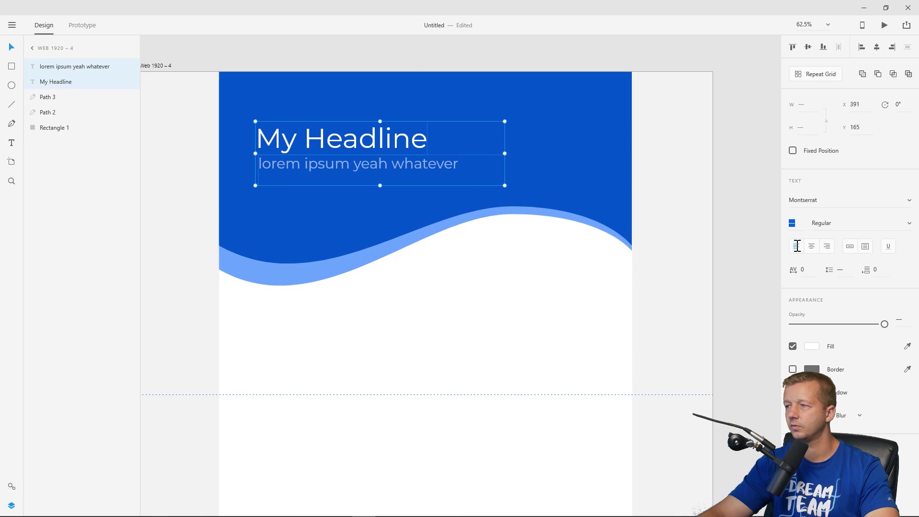
# Scale the headline and subtitle down together until the subtitle's text box is about 513.5 wide.
pyautogui.click(400, 60)
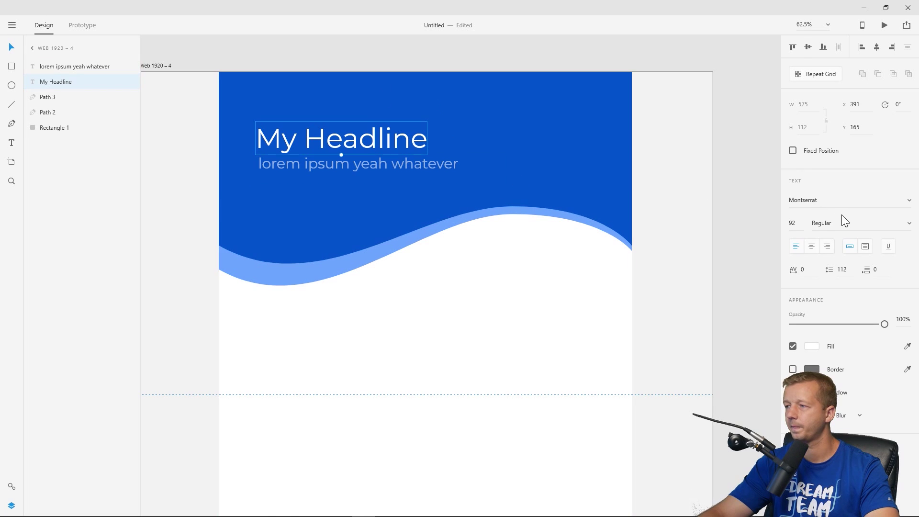
pyautogui.click(439, 163)
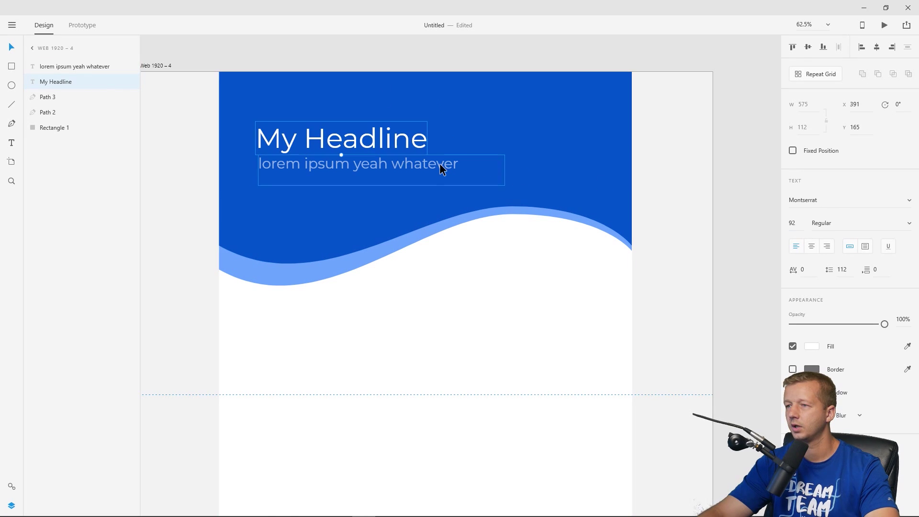
pyautogui.keyDown('shift'); pyautogui.click(397, 142); pyautogui.keyUp('shift')
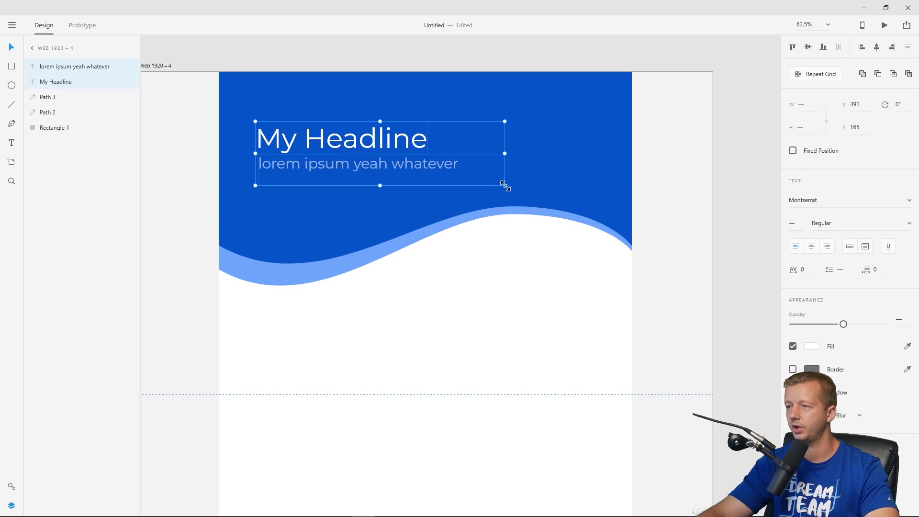
pyautogui.moveTo(506, 185); pyautogui.dragTo(410, 176)
# Set the font size of the "lorem ipsum yeah whatever" subtitle to 30.
pyautogui.click(322, 70)
pyautogui.click(332, 151)
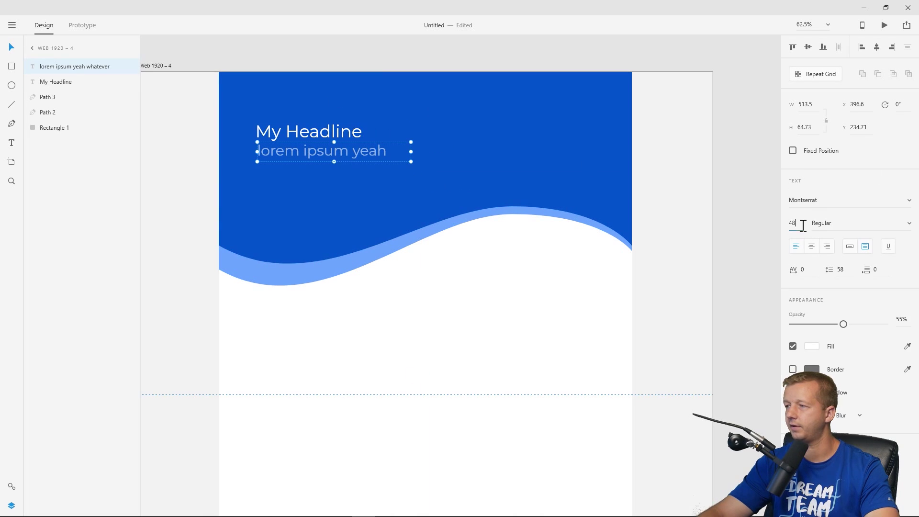
pyautogui.moveTo(802, 225); pyautogui.dragTo(805, 274)
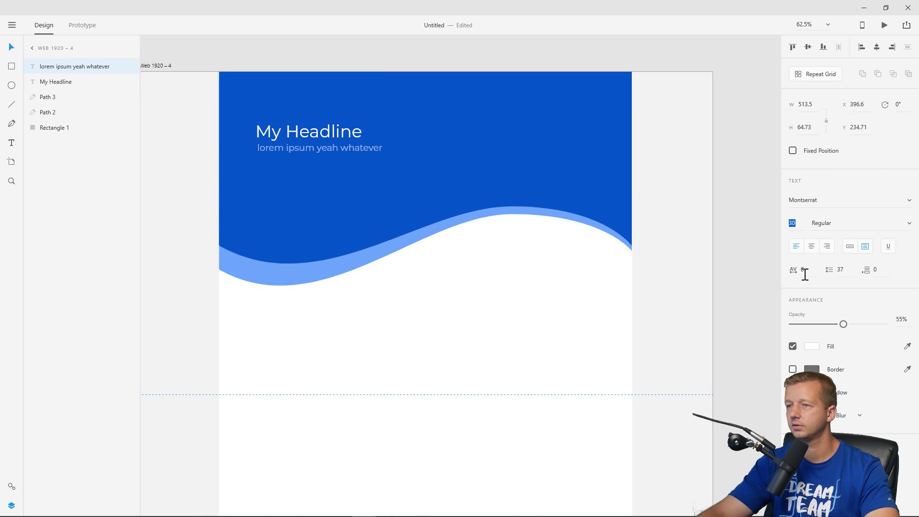
# Move the headline and subtitle together straight down to about Y 224.
pyautogui.keyDown('shift'); pyautogui.click(315, 134); pyautogui.keyUp('shift')
pyautogui.moveTo(318, 134); pyautogui.dragTo(319, 151)
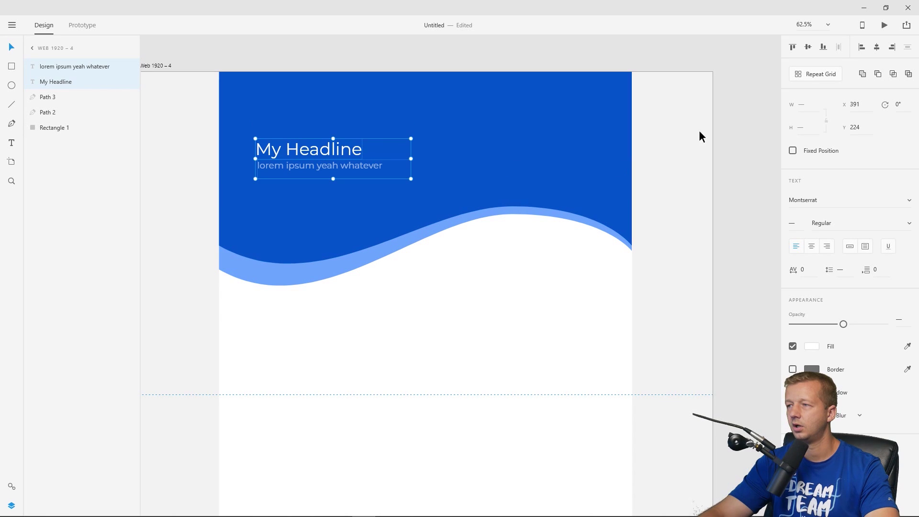
pyautogui.click(673, 60)
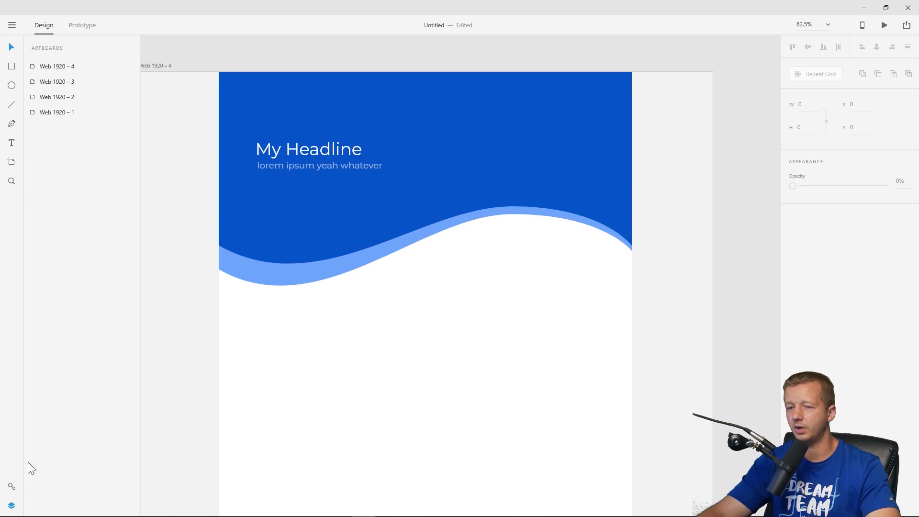
# Draw a square about 198 × 198 over the wave's crest at about X 1194, Y 358, and round its corners to about 11.
pyautogui.click(12, 506)
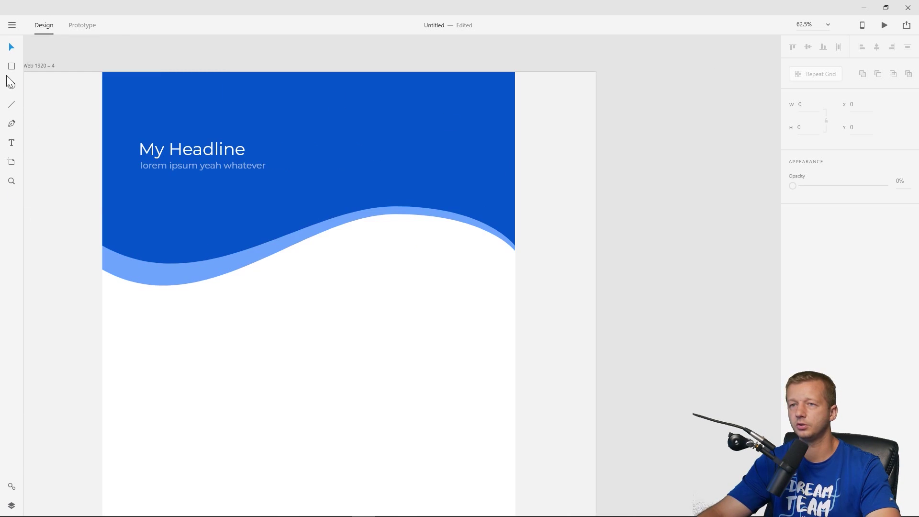
pyautogui.moveTo(308, 156); pyautogui.dragTo(411, 151)
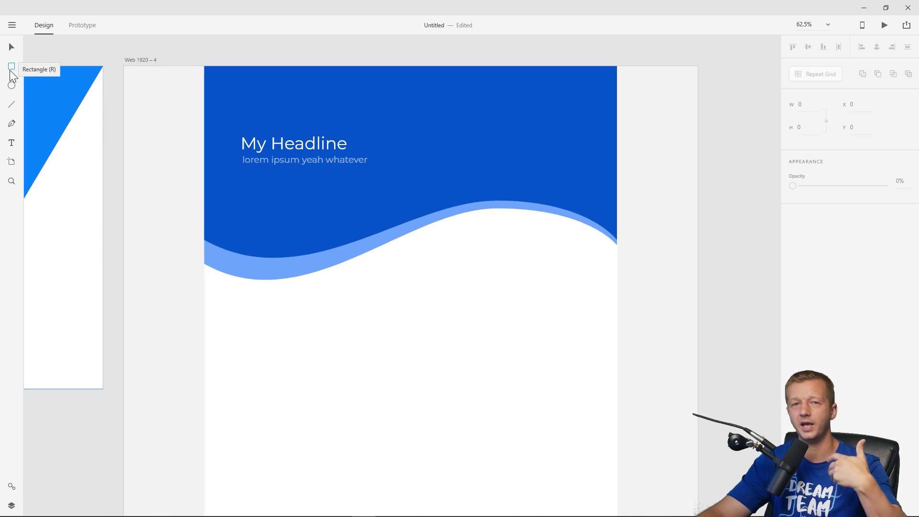
pyautogui.click(11, 70)
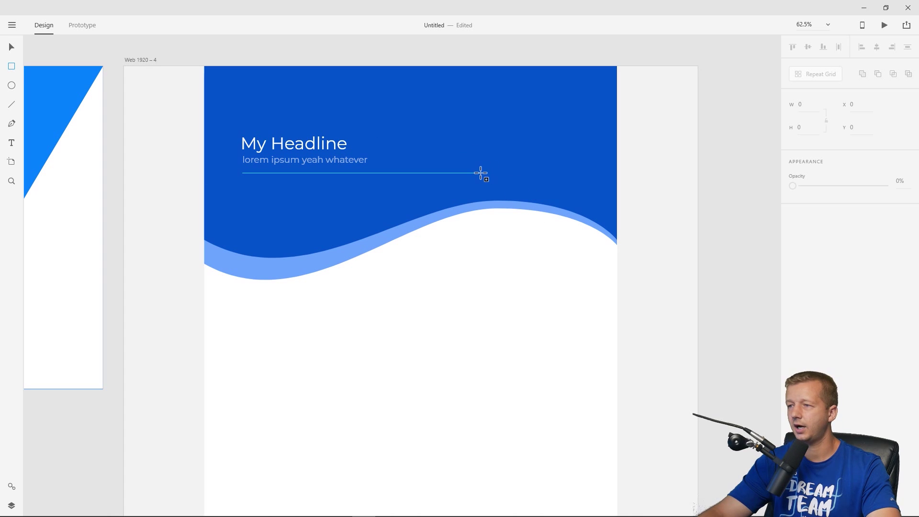
pyautogui.moveTo(481, 172)
pyautogui.mouseDown()
pyautogui.moveTo(567, 234)
pyautogui.moveTo(551, 232)
pyautogui.mouseUp()
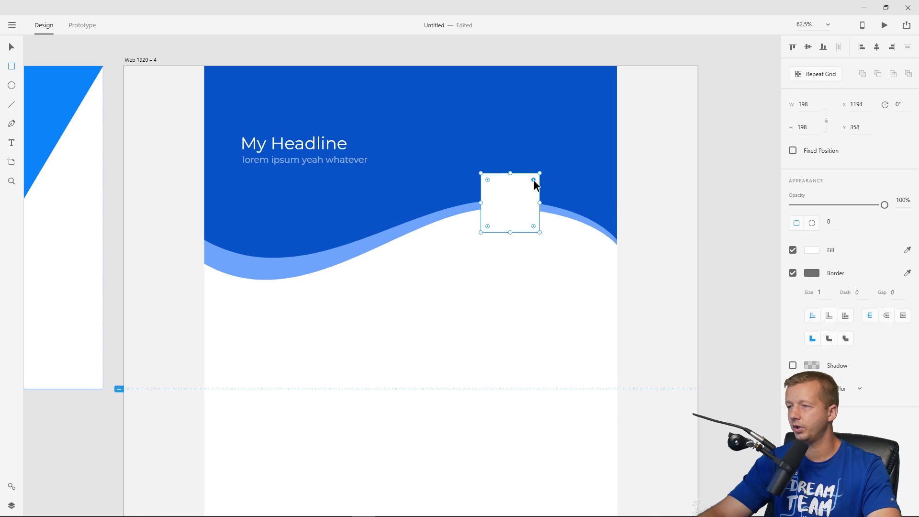
pyautogui.scroll(5, 533, 179)
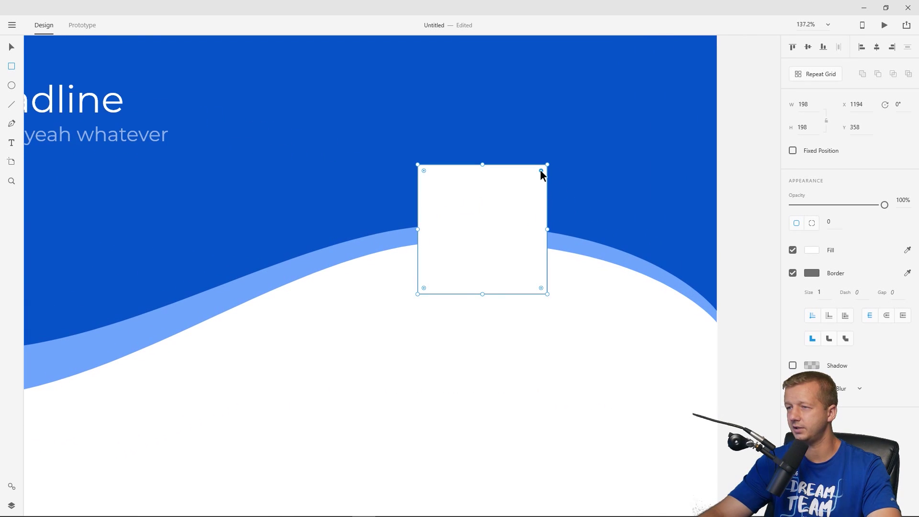
pyautogui.moveTo(540, 170)
pyautogui.mouseDown()
pyautogui.moveTo(532, 179)
pyautogui.moveTo(544, 176)
pyautogui.mouseUp()
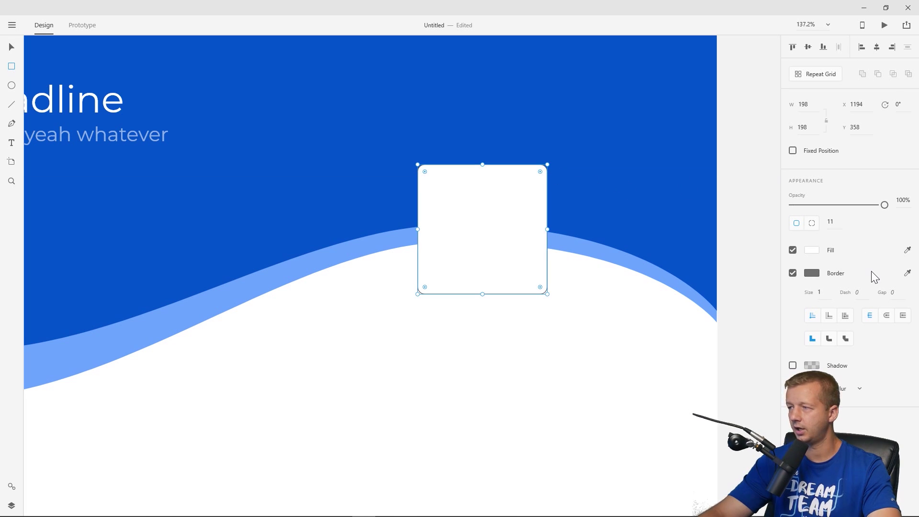